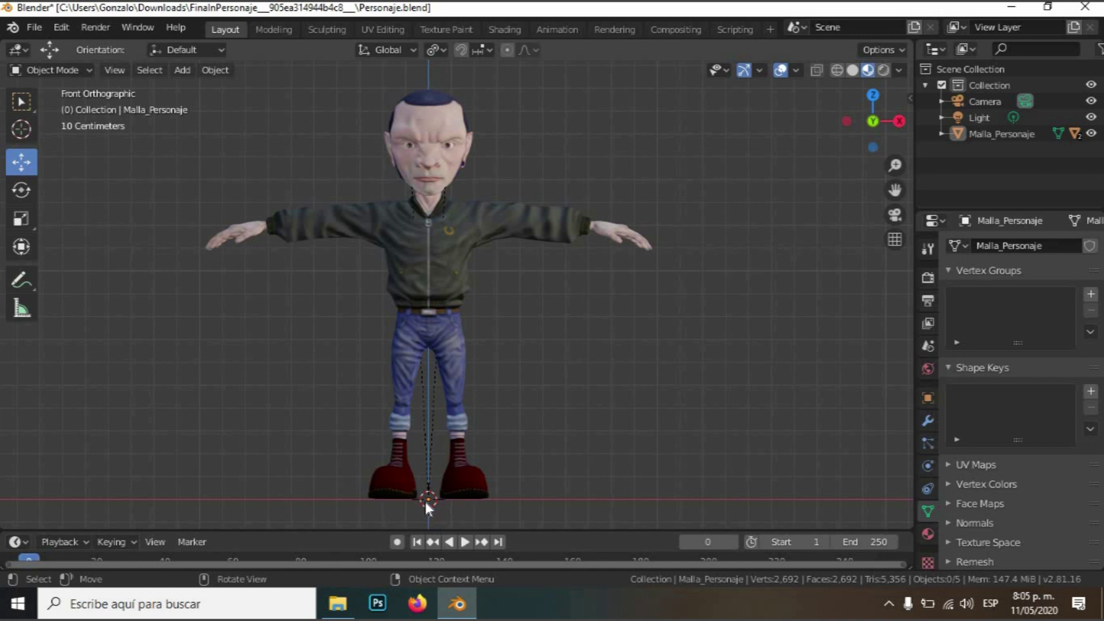
Add an armature at the scene origin between the character's feet
key(shift+a)
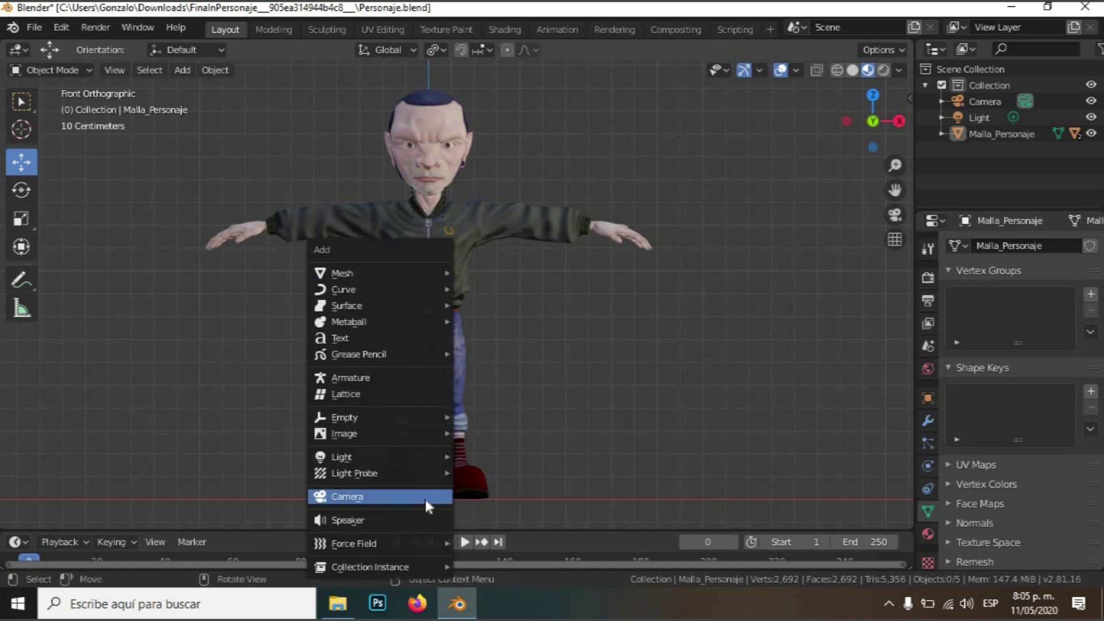
click(413, 379)
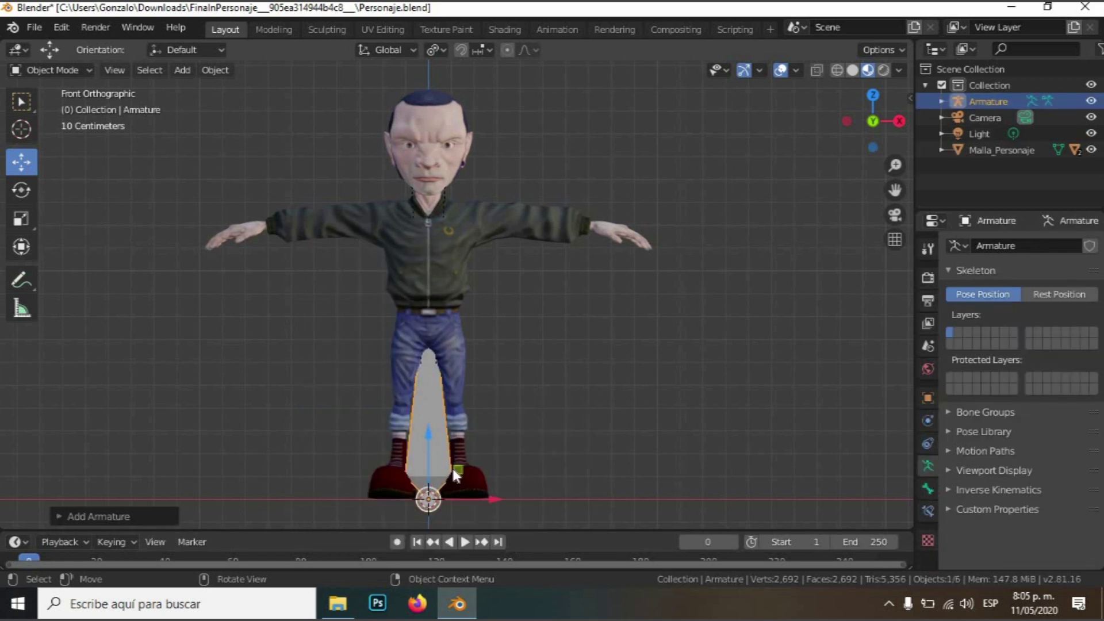
scroll(452, 466, up, 5)
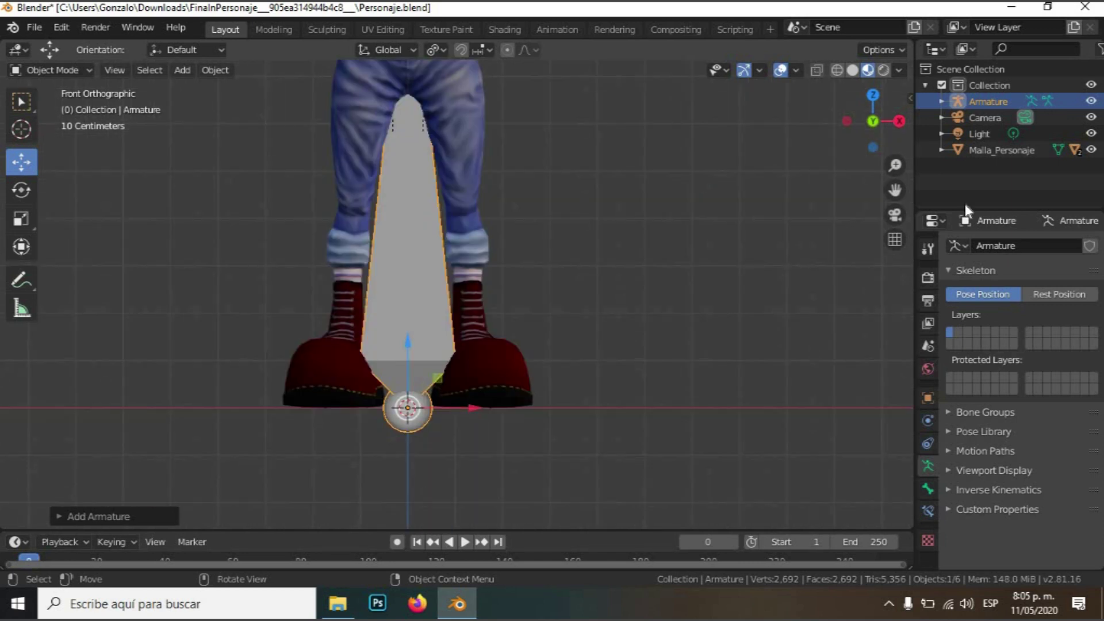
Examine the new bone from its base to its tip with the character mesh temporarily hidden
click(1091, 150)
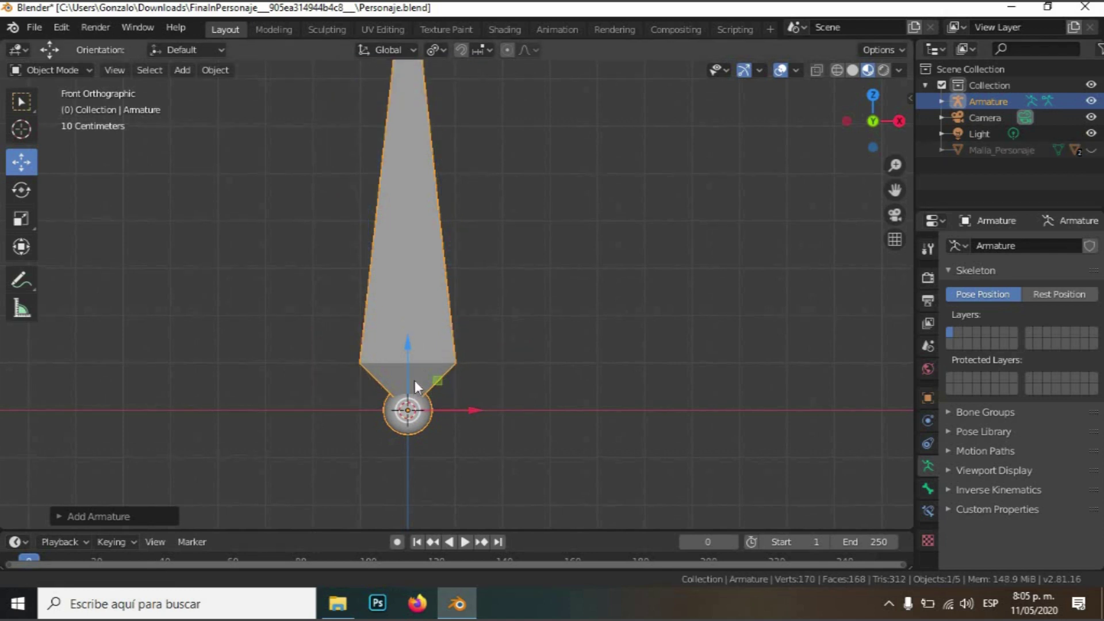
shift+middle_drag(405, 312, 415, 413)
scroll(415, 413, down, 2)
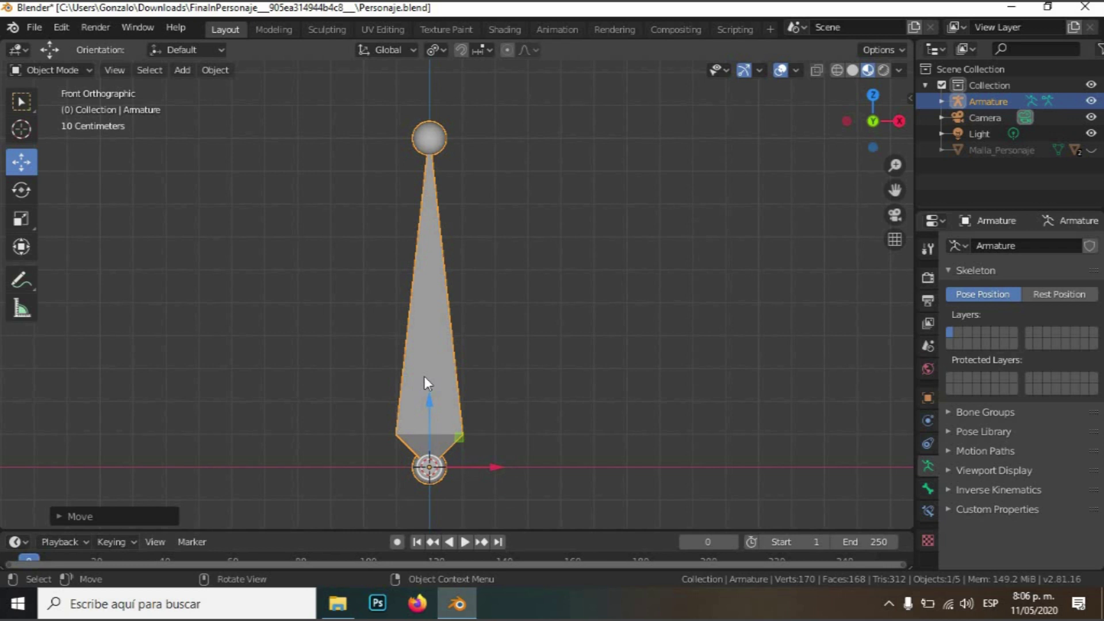
scroll(433, 429, up, 3)
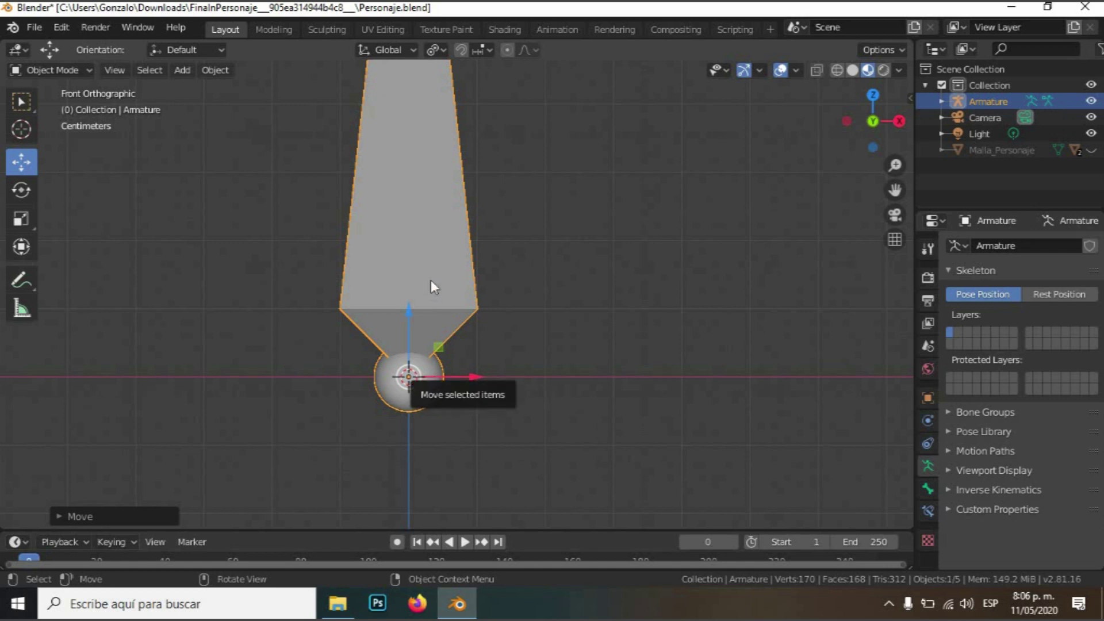
shift+middle_drag(437, 347, 435, 398)
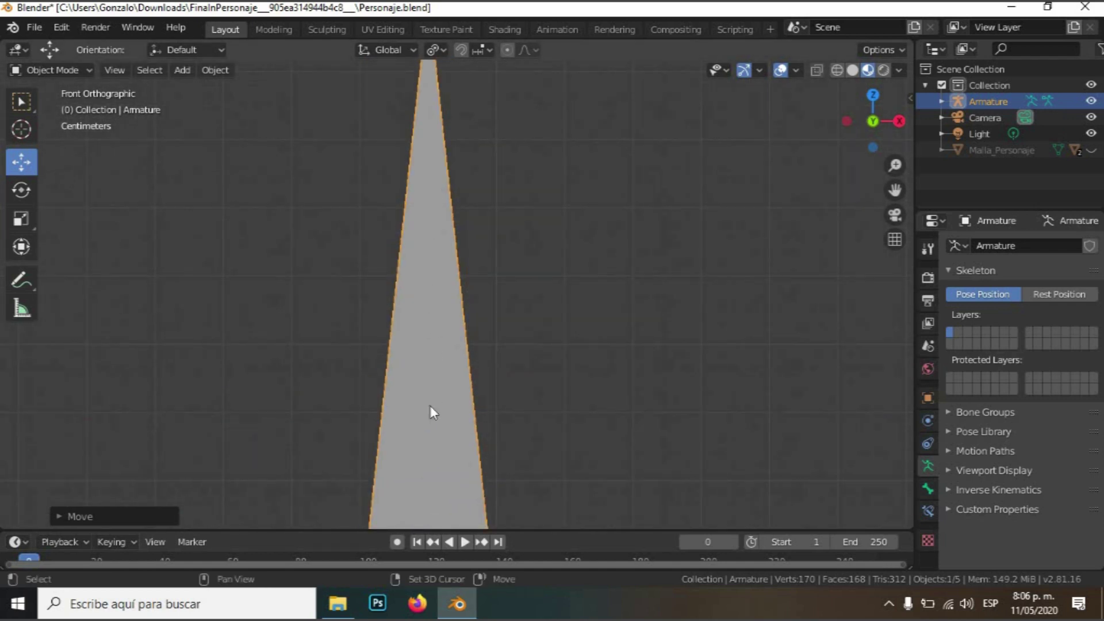
shift+middle_drag(427, 95, 424, 316)
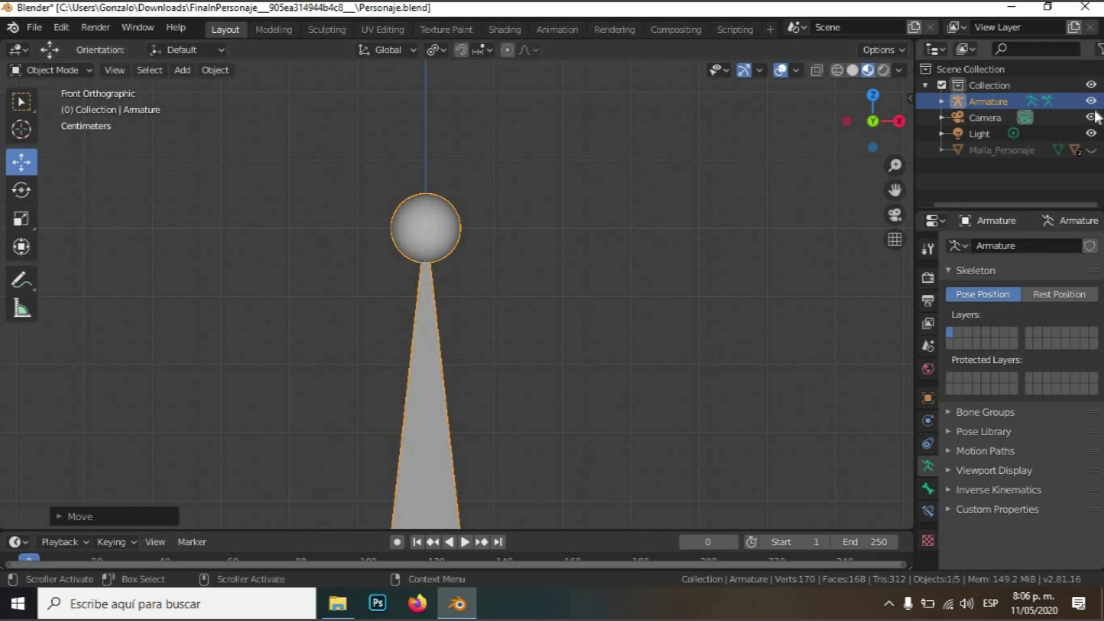
key(alt+h)
scroll(541, 315, down, 3)
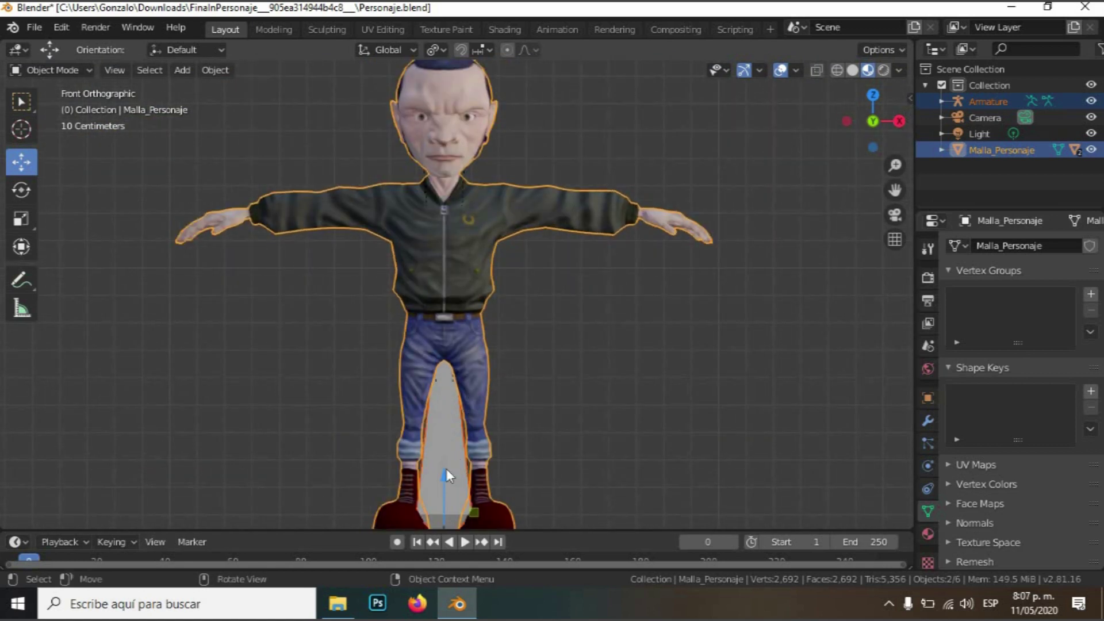
Move the armature up along the Z axis until its base sits at the character's hips
click(447, 471)
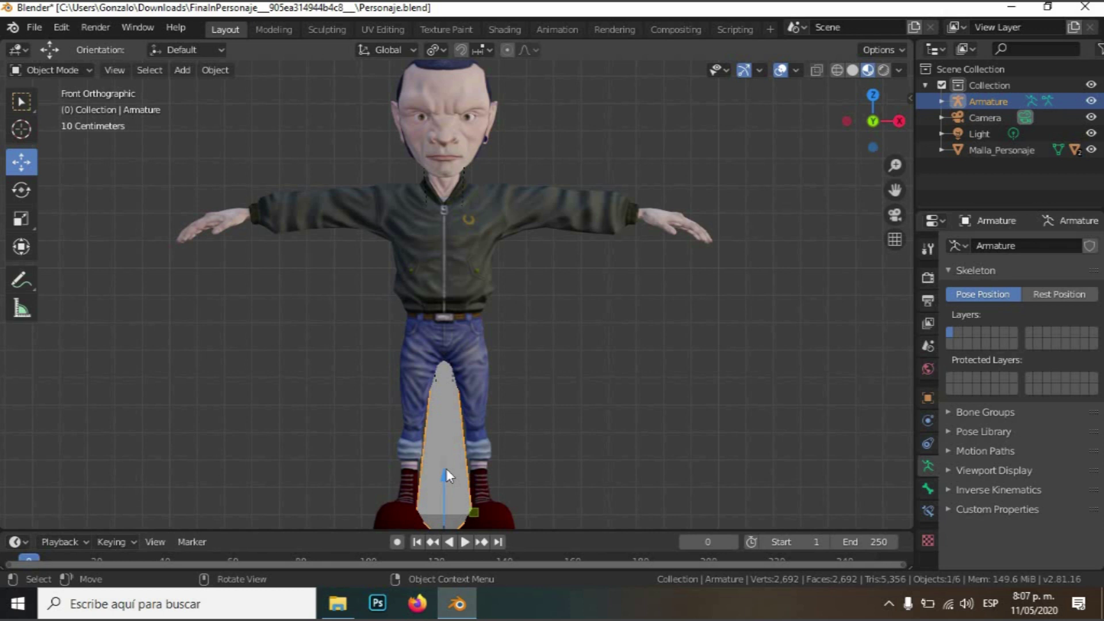
key(g)
key(z)
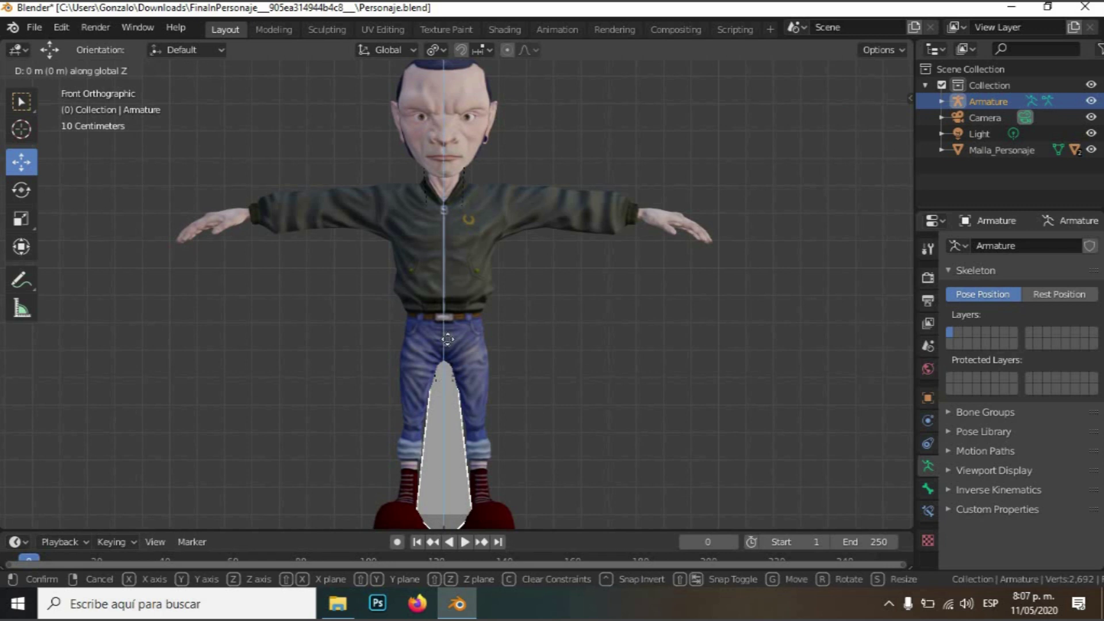
click(450, 267)
Enable In Front in the armature's viewport display settings so the bone draws over the mesh
middle_drag(439, 356, 656, 471)
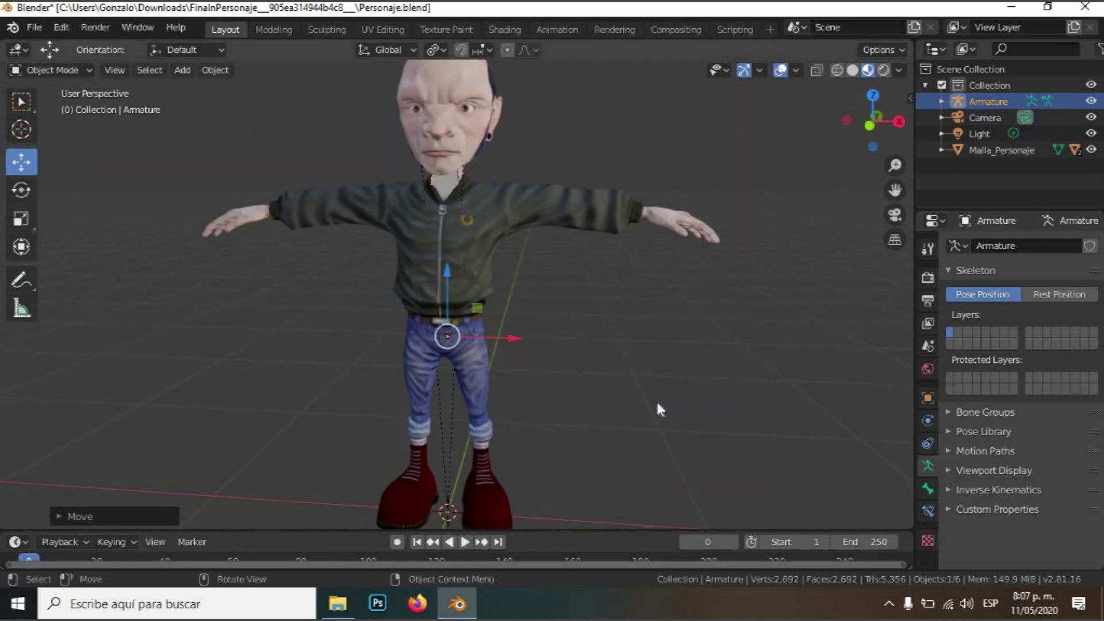
click(948, 471)
scroll(1073, 516, down, 3)
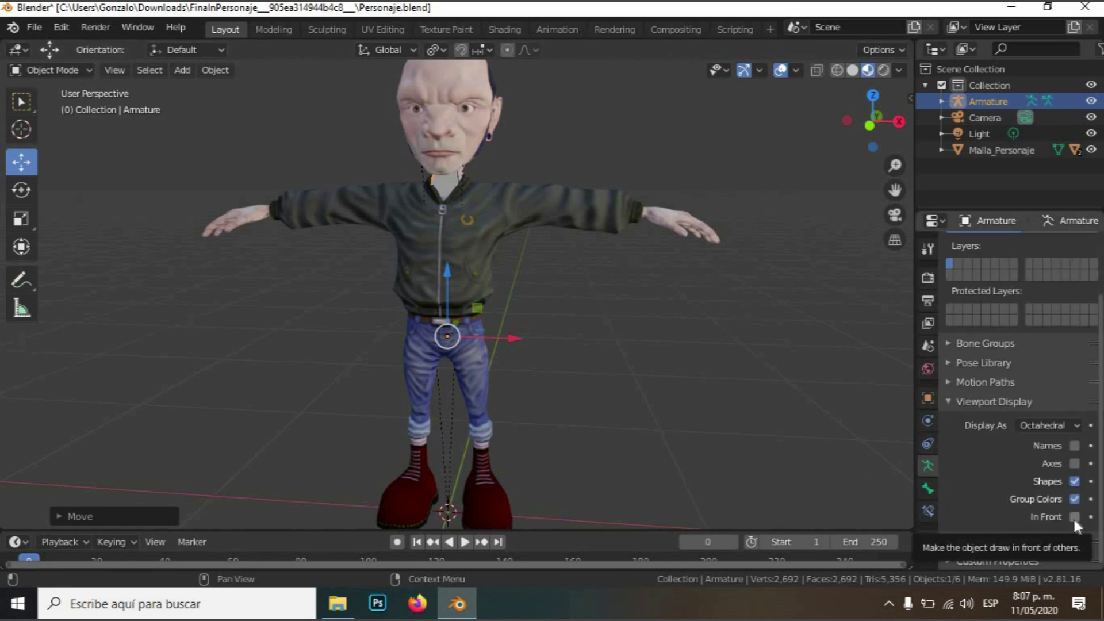
click(1074, 517)
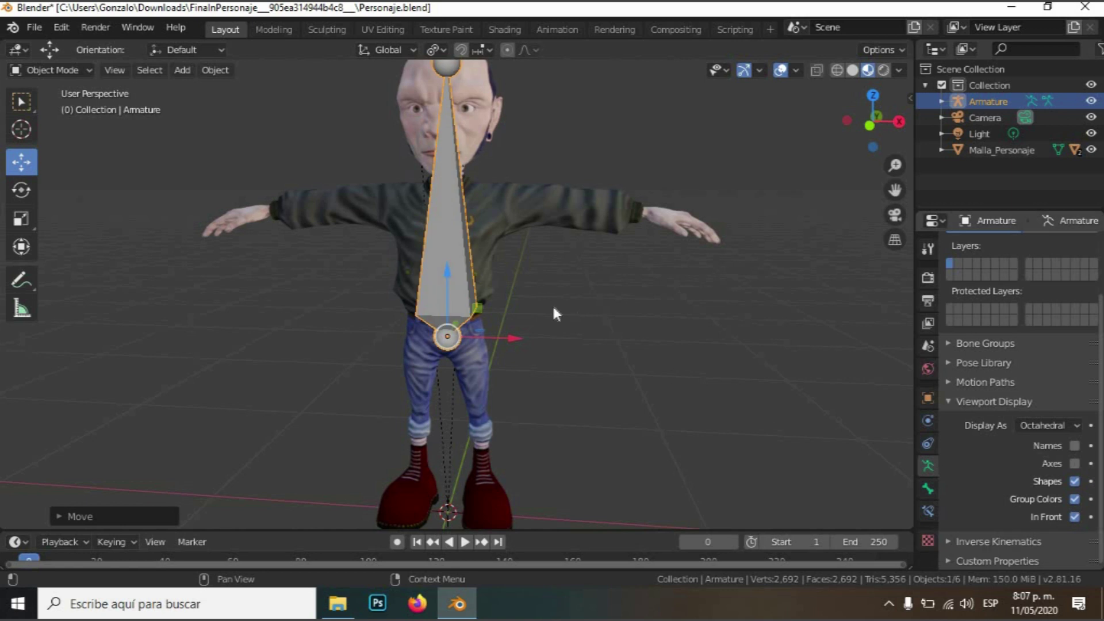
middle_drag(148, 330, 495, 400)
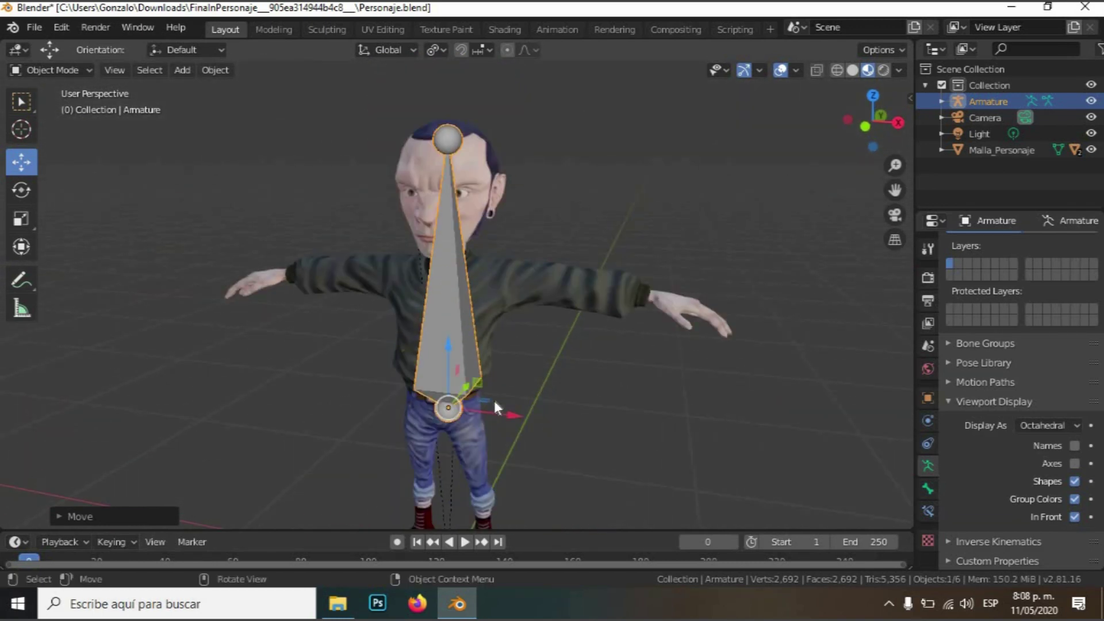
Enter Edit Mode on the armature and examine the bone's parts by selecting its base joint, tip joint and body
key(Tab)
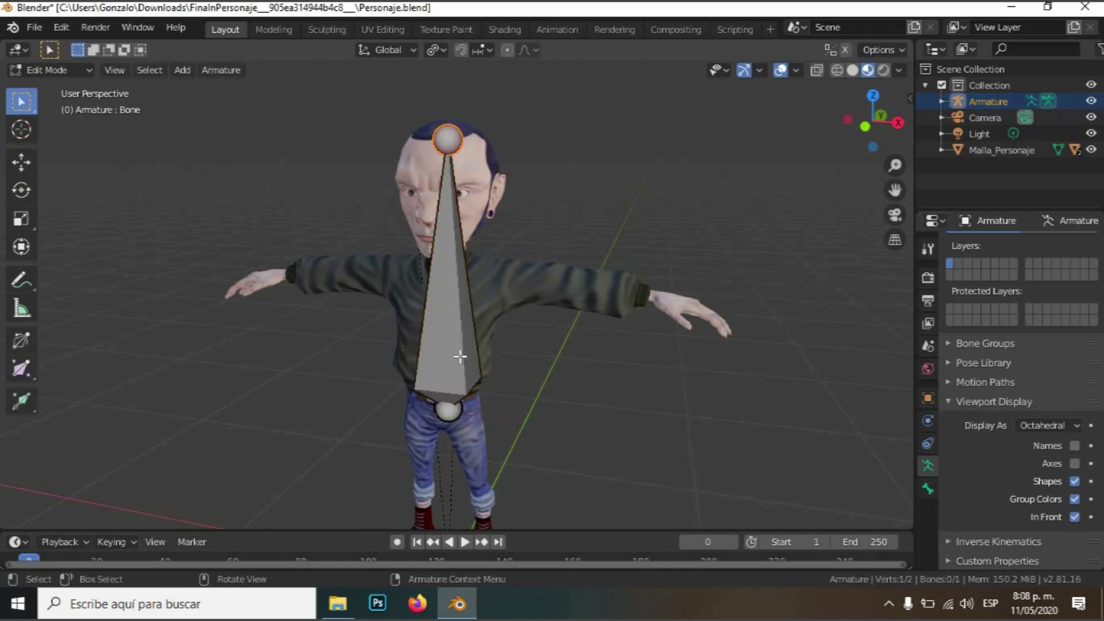
click(449, 410)
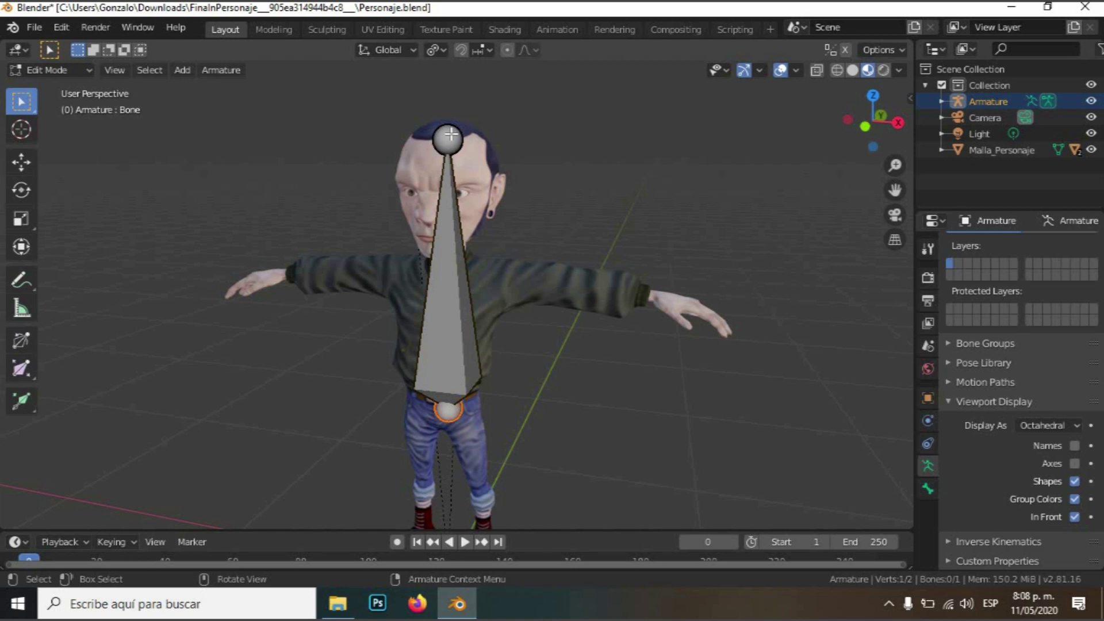
click(451, 136)
click(450, 352)
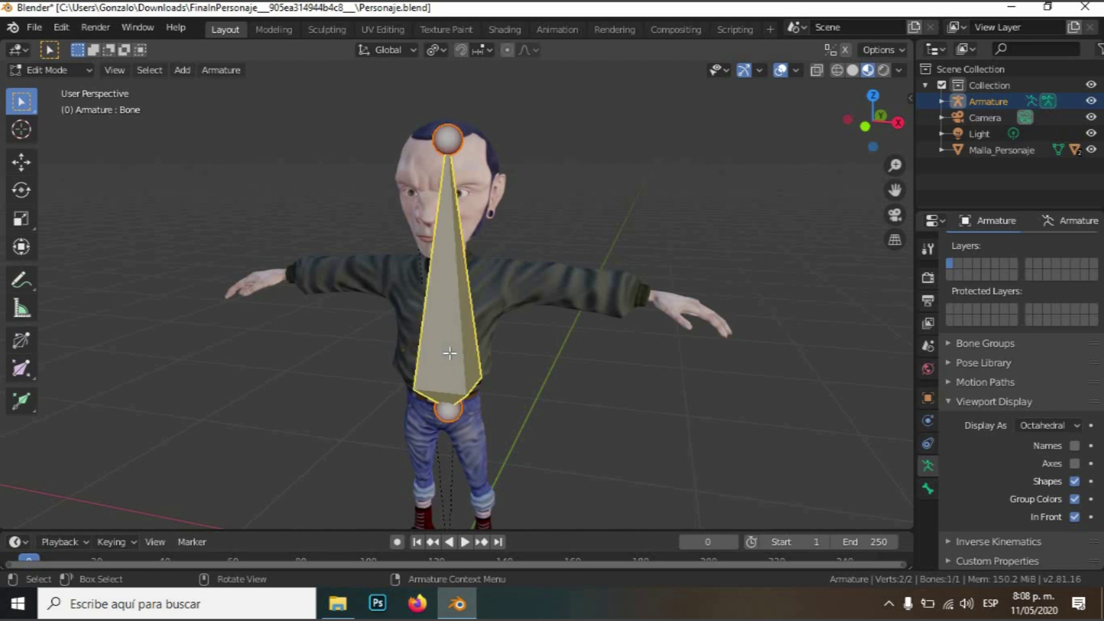
middle_drag(448, 440, 481, 426)
click(444, 133)
In front view, nudge the bone's base joint slightly down along the Z axis at the hips
click(452, 426)
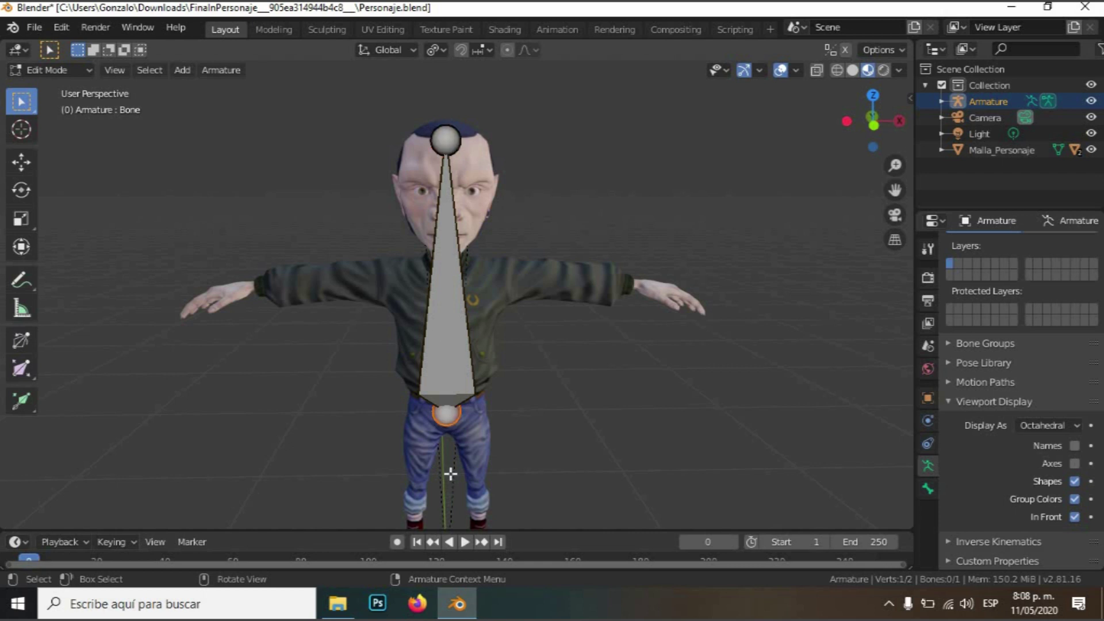
key(KP_1)
scroll(429, 384, up, 3)
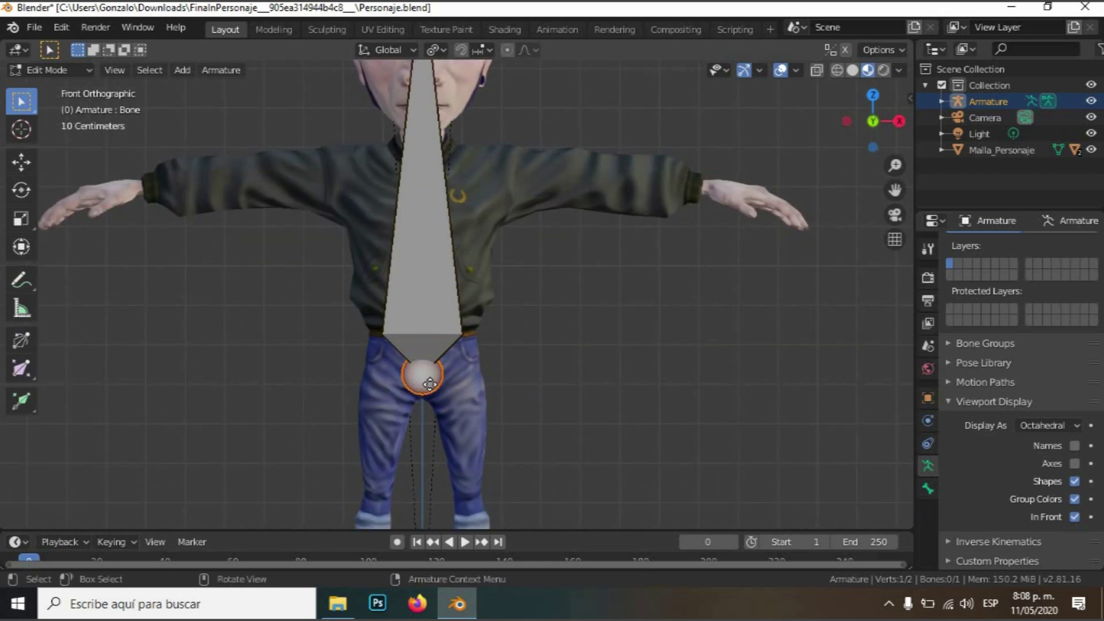
key(g)
key(z)
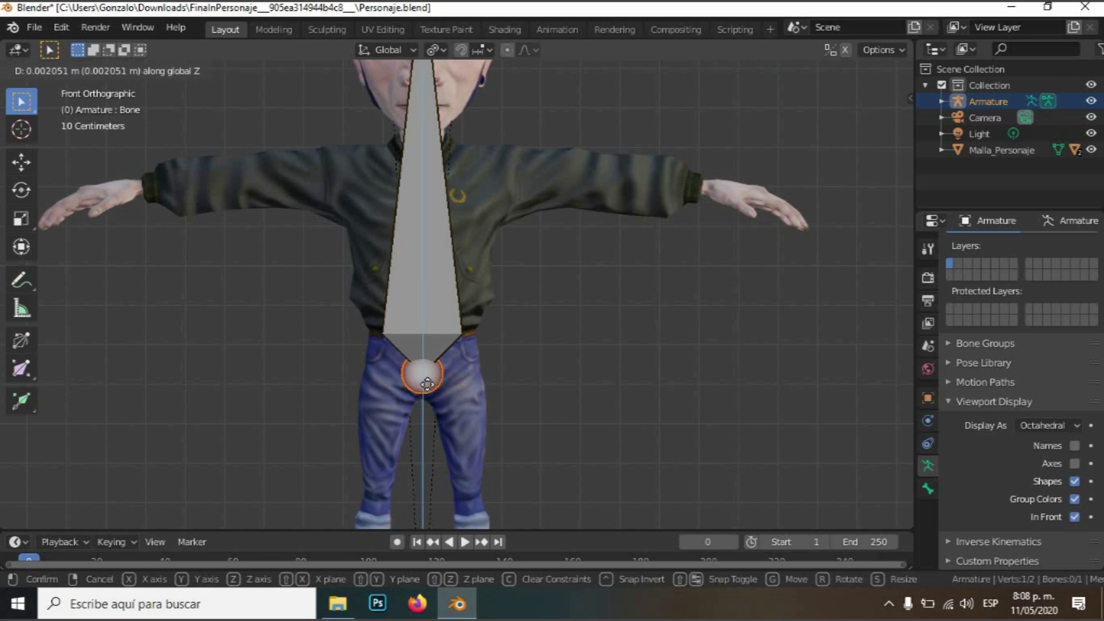
click(426, 387)
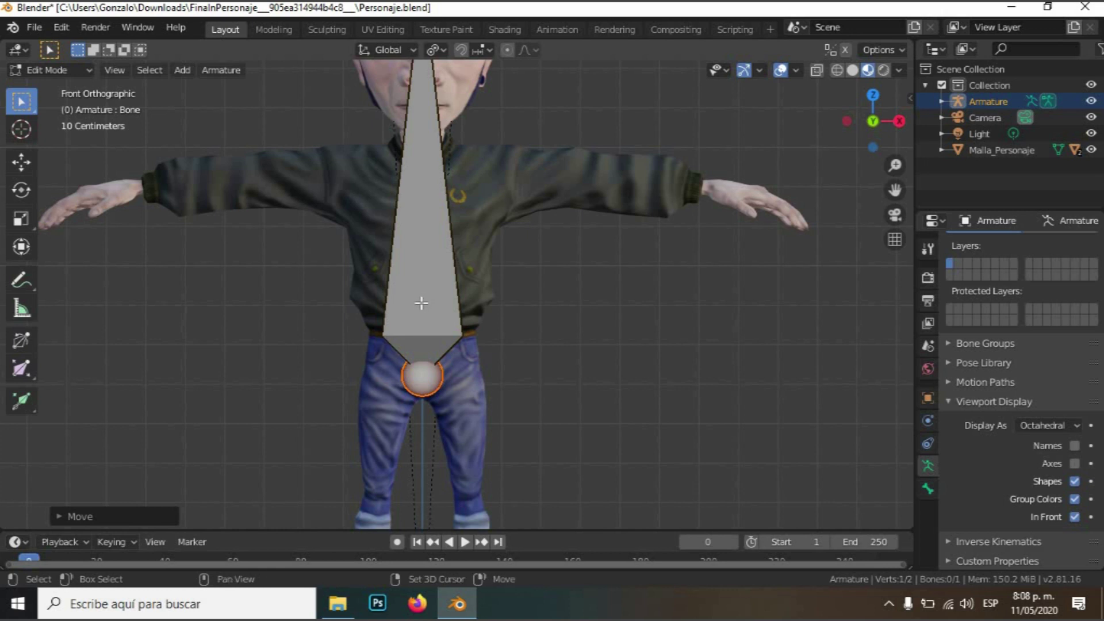
Try shortening the bone by lowering its tip joint along the Z axis to just above the belt
shift+middle_drag(423, 303, 417, 440)
shift+middle_drag(415, 385, 417, 270)
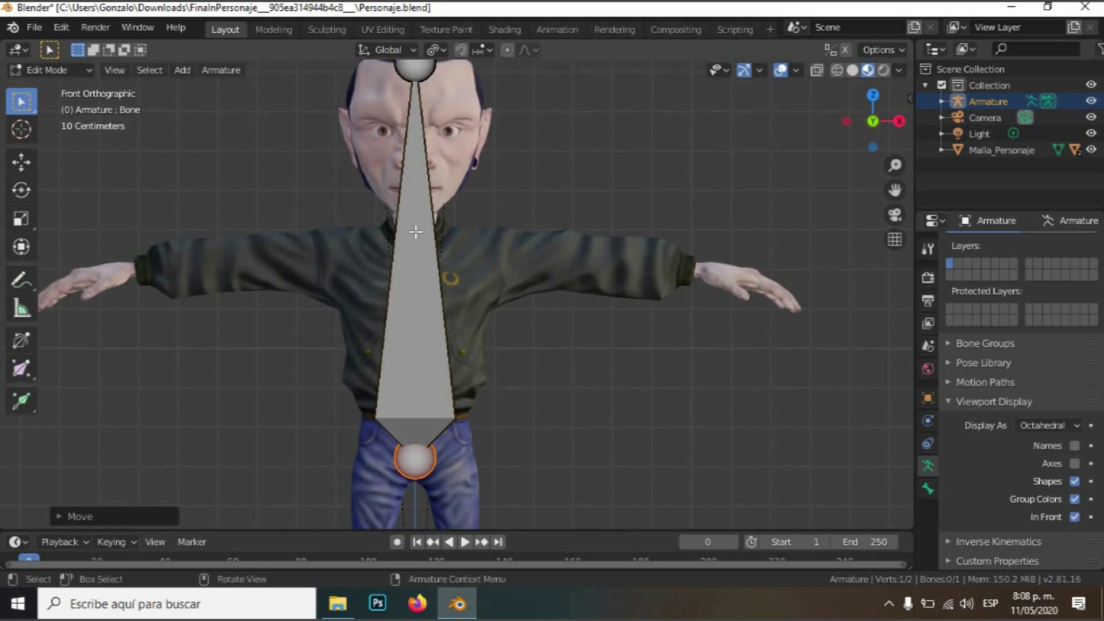
scroll(416, 270, down, 2)
click(427, 128)
key(g)
key(z)
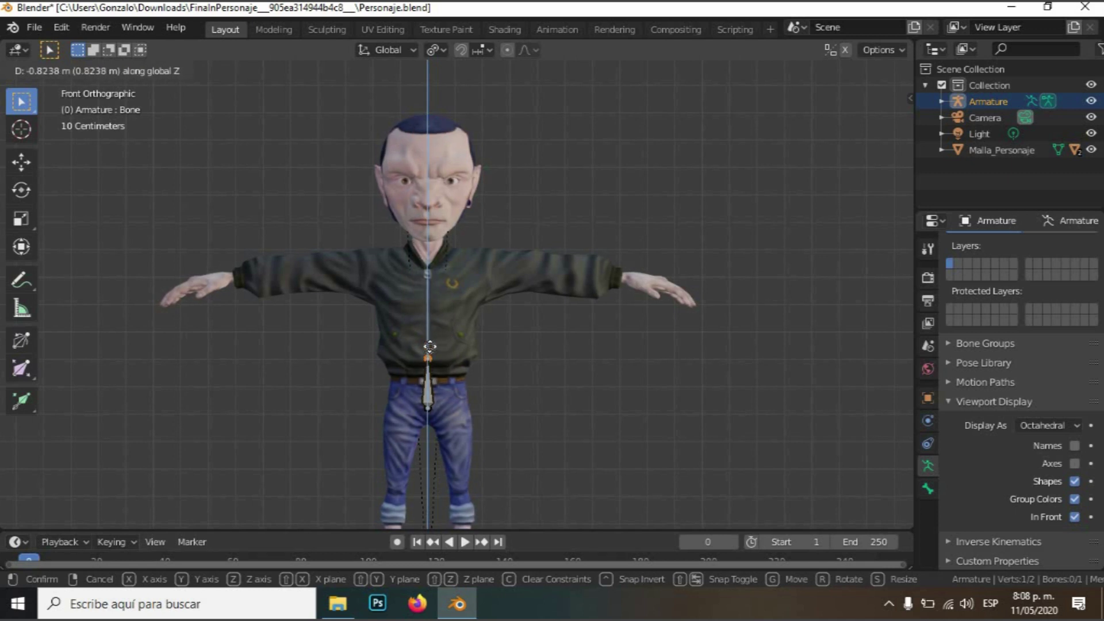
click(428, 374)
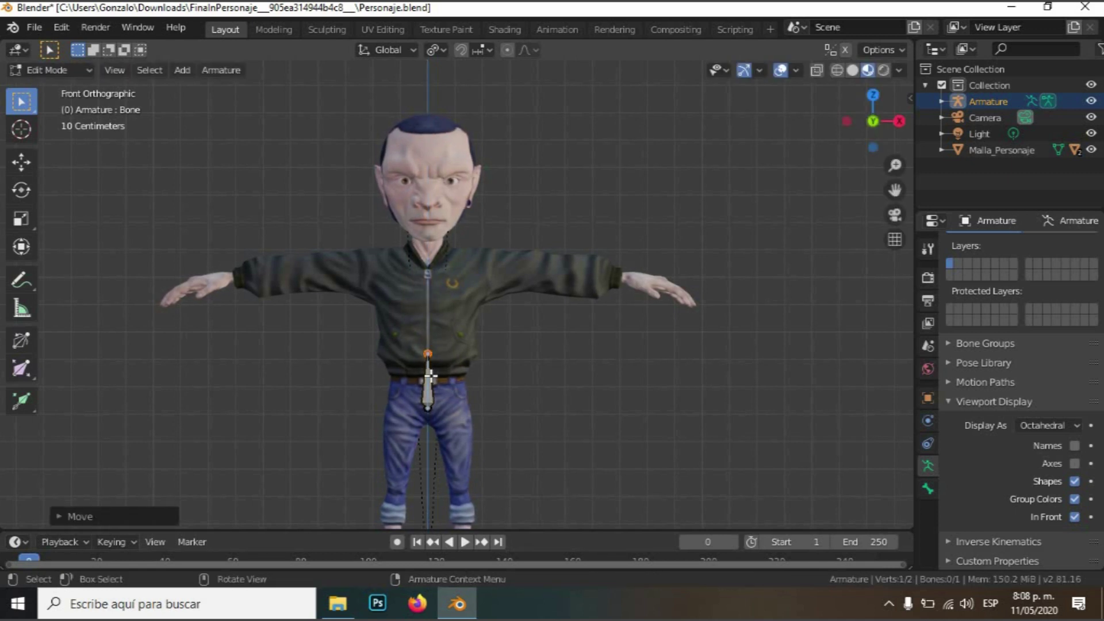
Try extruding a chain of three bones upward from the tip joint for the torso, neck and head
key(e)
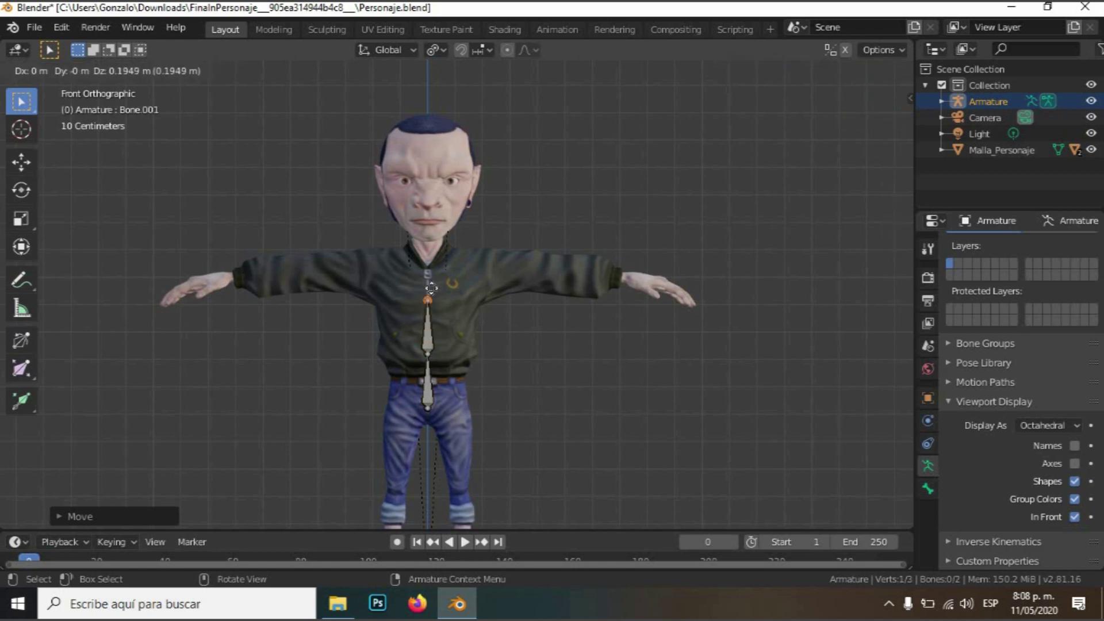
key(z)
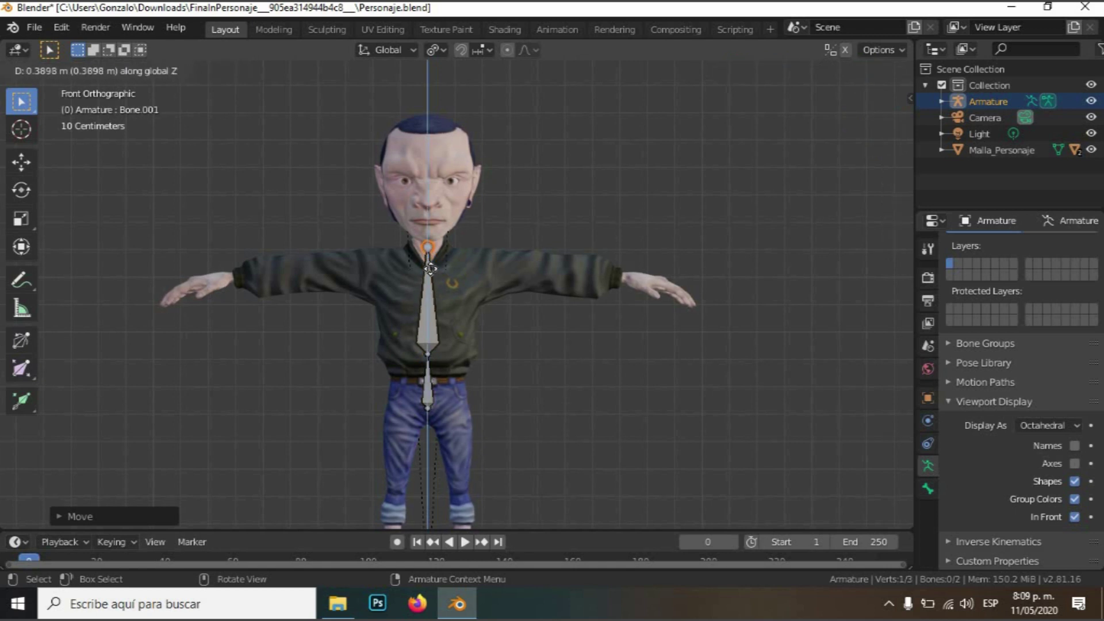
click(430, 277)
key(e)
click(445, 223)
key(e)
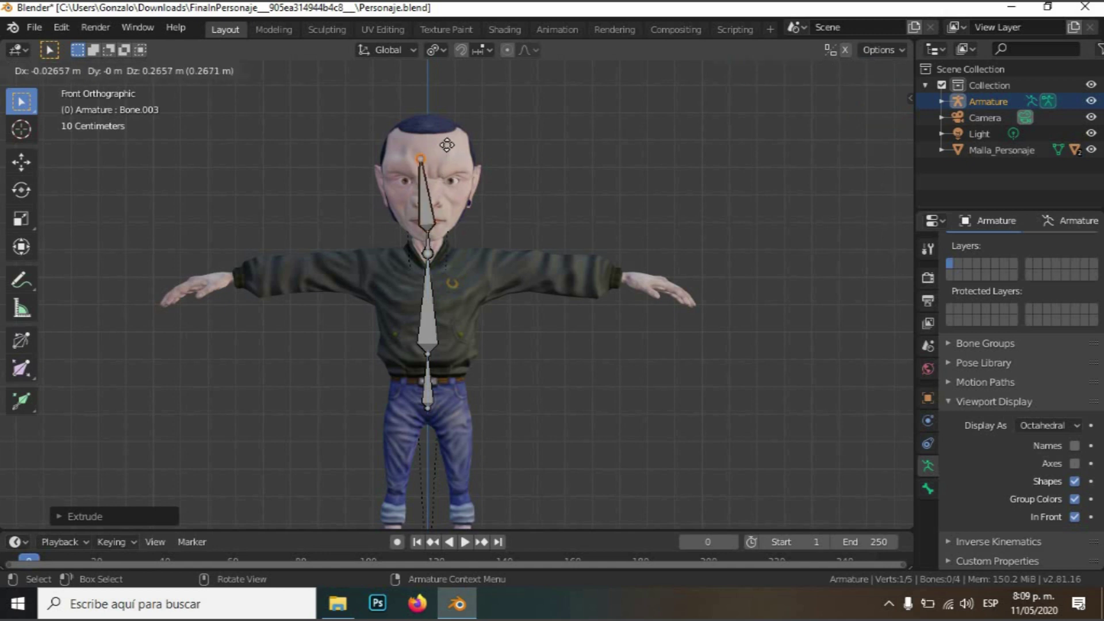
click(446, 115)
Undo the extruded torso, neck and head bones and the lowering of the tip joint
key(ctrl+z)
key(ctrl+z)
key(ctrl+z)
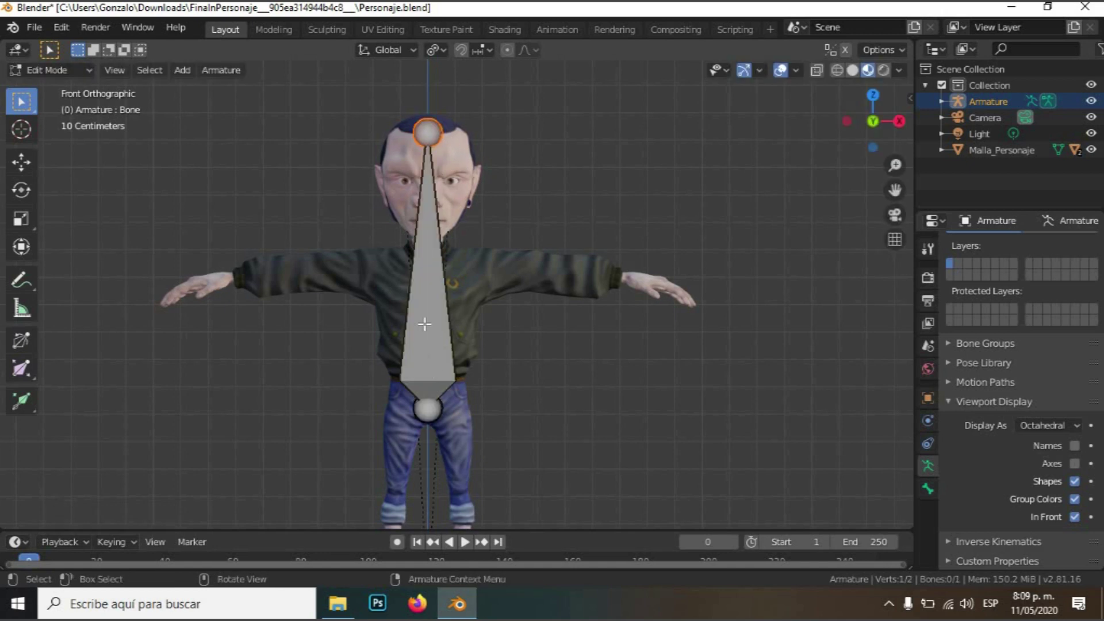
Subdivide the full-length bone twice to split it into four bones from the hips to the head
click(425, 324)
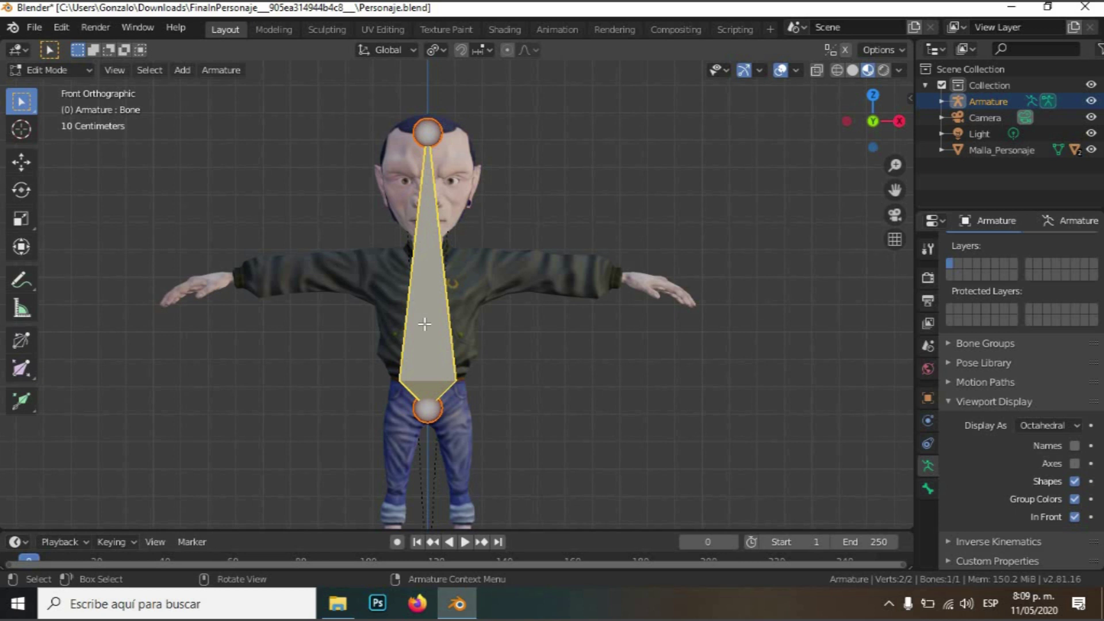
right_click(424, 323)
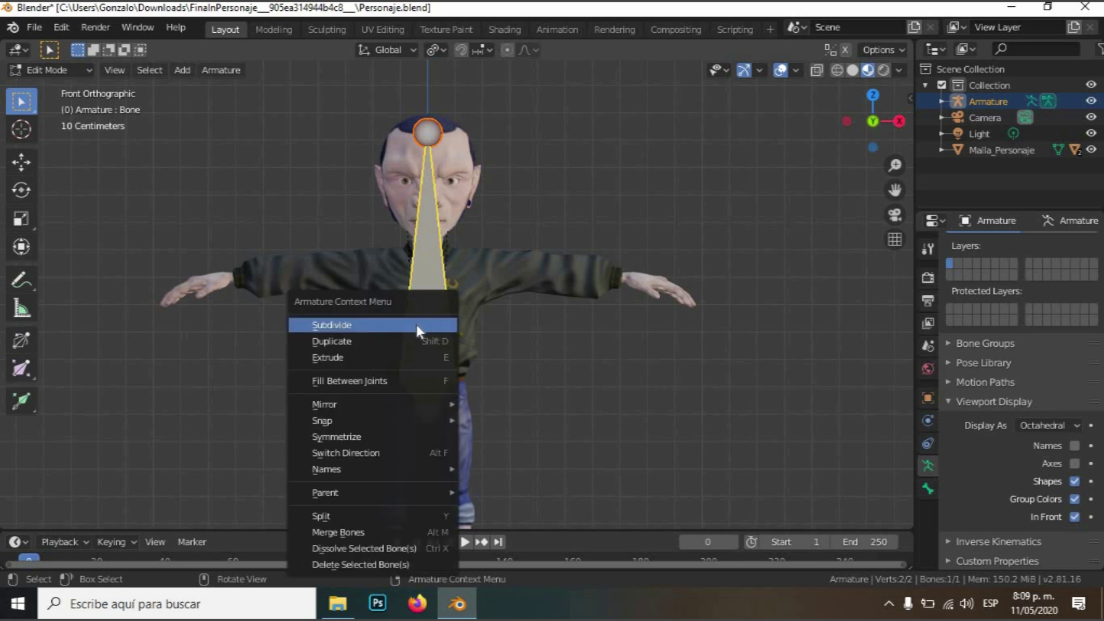
click(419, 325)
right_click(394, 338)
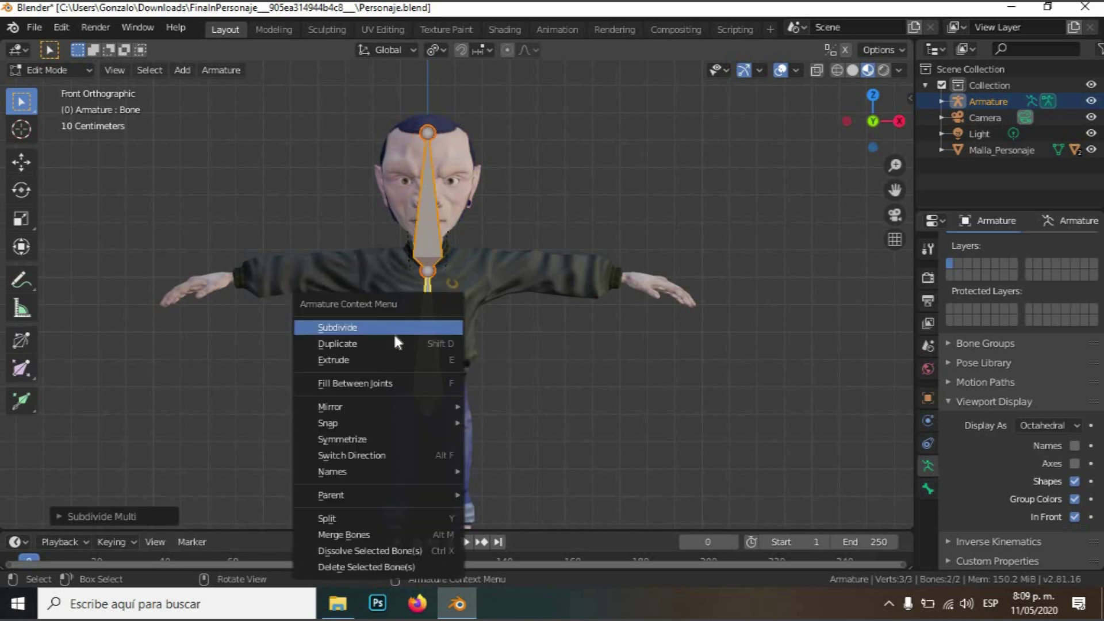
click(402, 327)
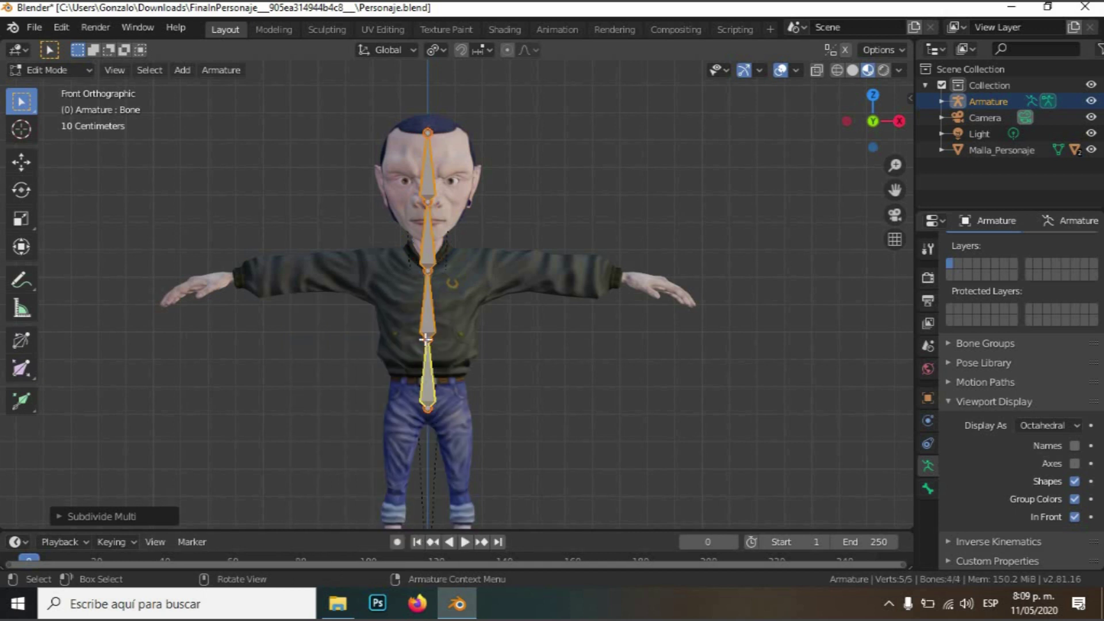
Lower the joint above the lowest bone along the Z axis to the jacket's hem just above the belt
click(441, 370)
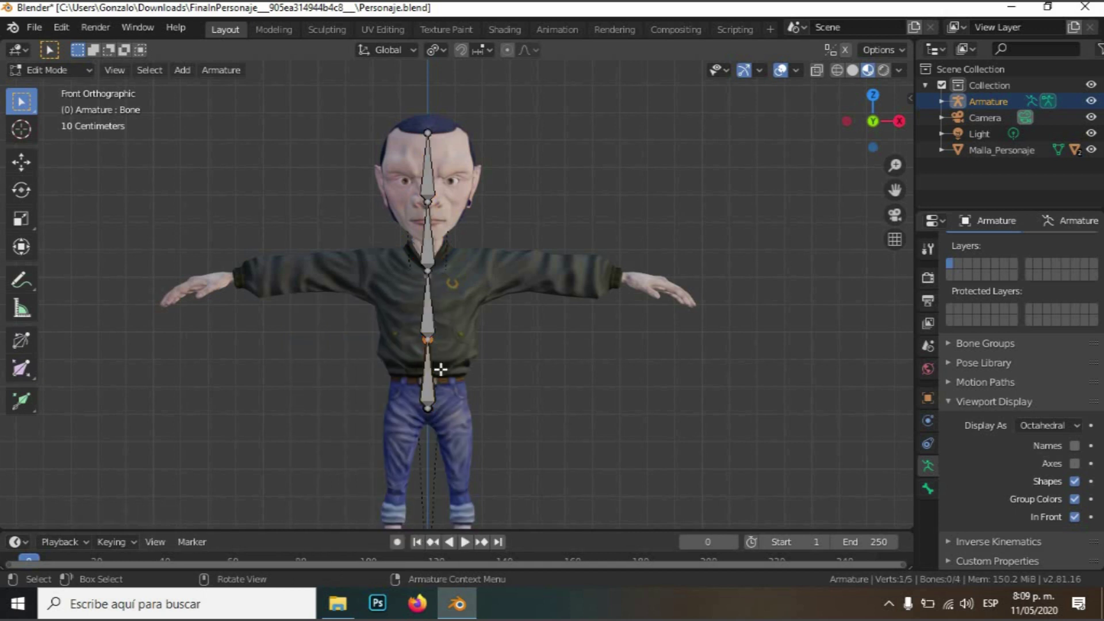
key(g)
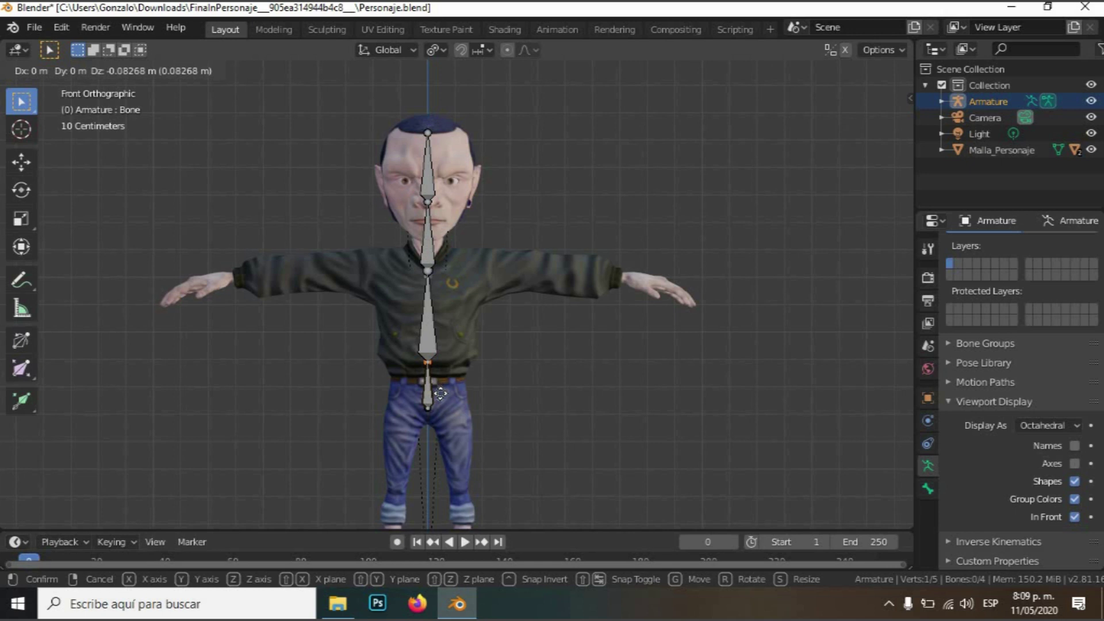
key(z)
click(439, 404)
Lower the next two joints along the Z axis to the mid-chest and neck base, and raise the tip joint to the crown
click(429, 271)
key(g)
key(z)
click(431, 311)
click(428, 203)
key(g)
key(z)
click(428, 253)
click(428, 134)
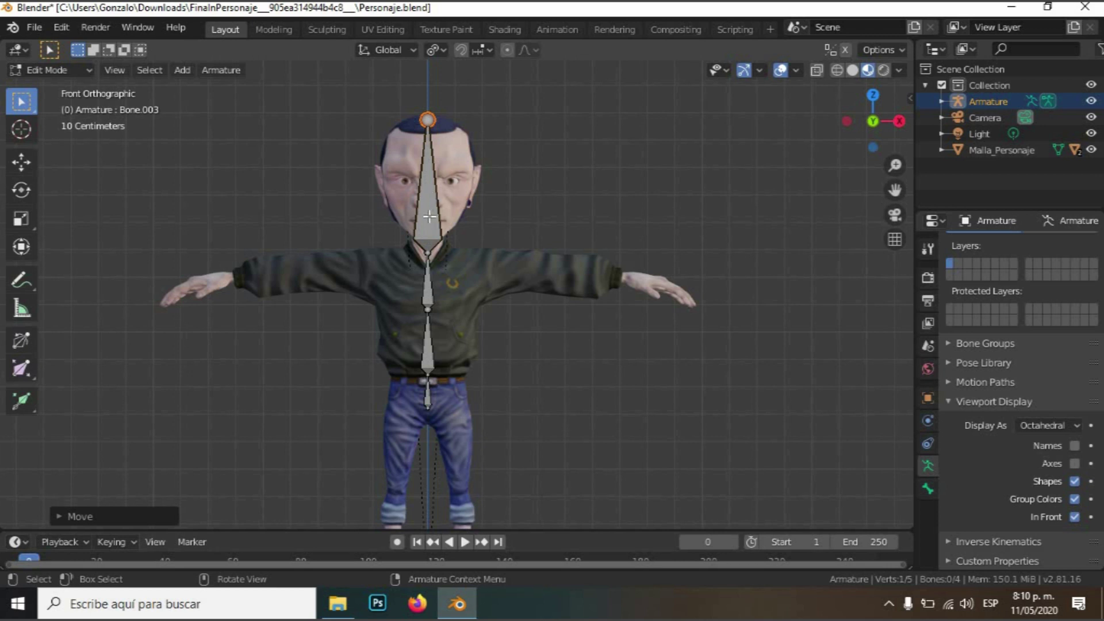
Subdivide the head bone once and lower the new joint along the Z axis to the chin, separating neck and head
click(429, 217)
right_click(429, 220)
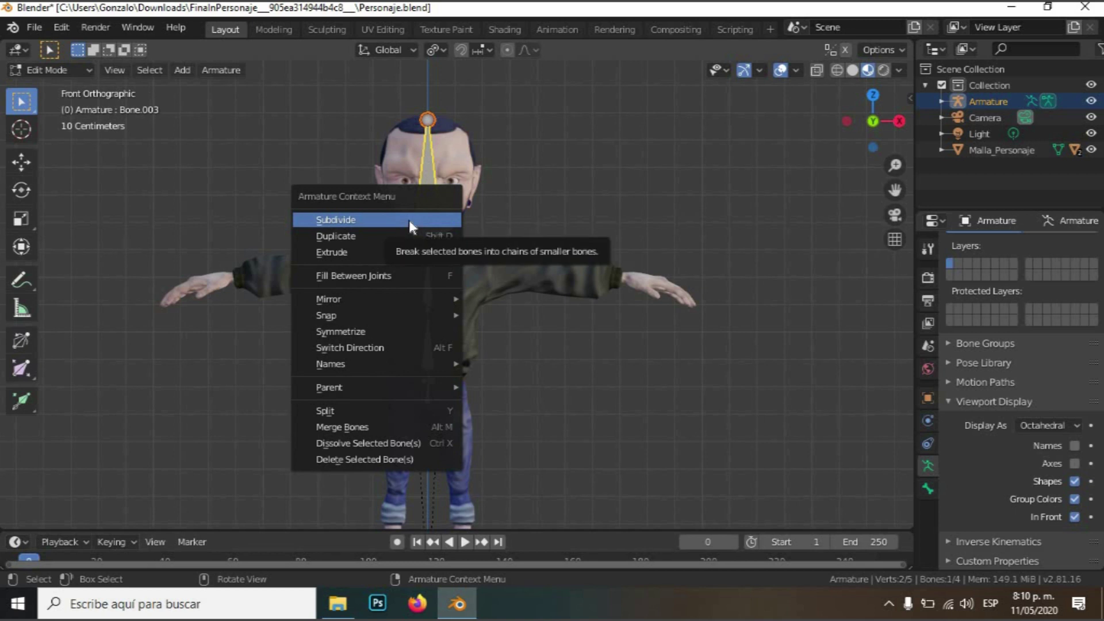
click(426, 223)
key(g)
key(z)
click(437, 280)
Lower the chain's base joint slightly along the Z axis to the crotch
click(428, 415)
key(g)
key(z)
click(430, 453)
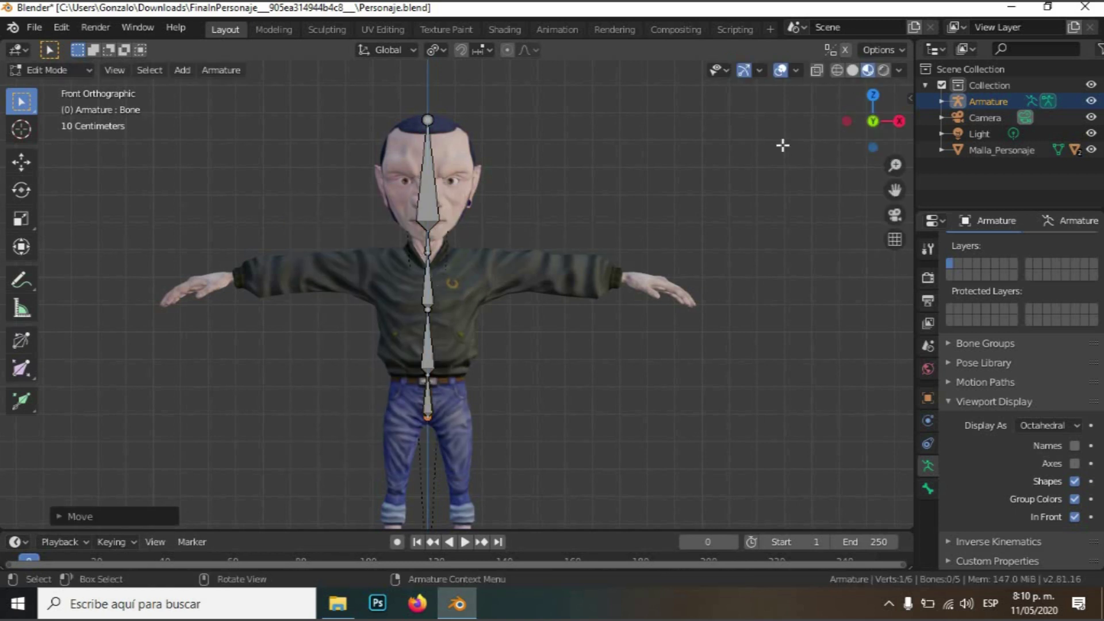
Reposition the joints from hips to head in the side view so the bone chain follows the body's profile
key(KP_3)
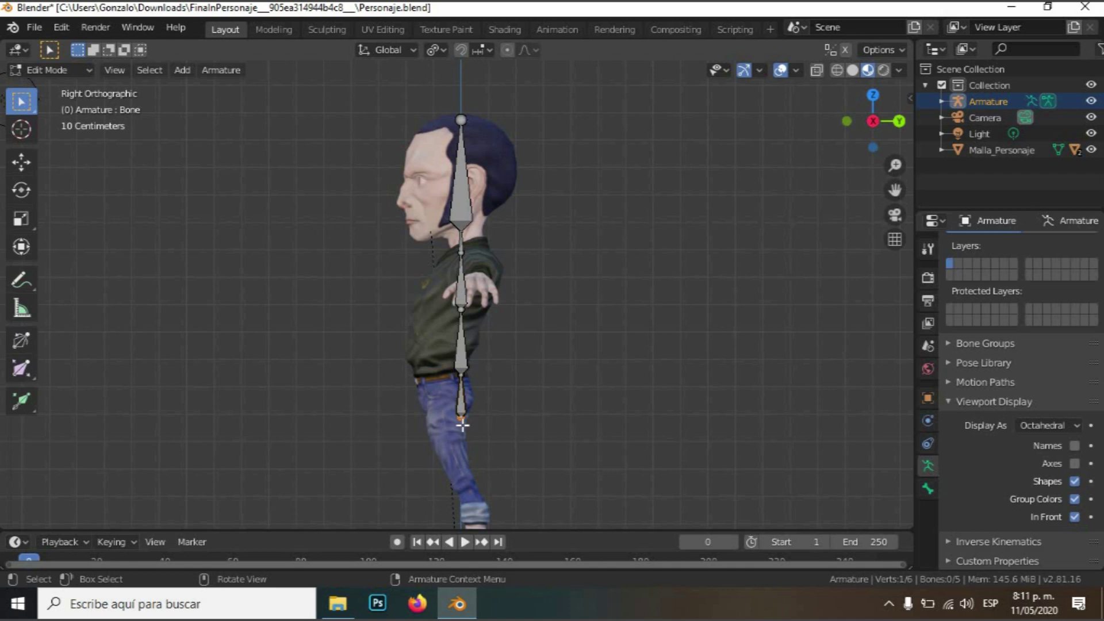
key(g)
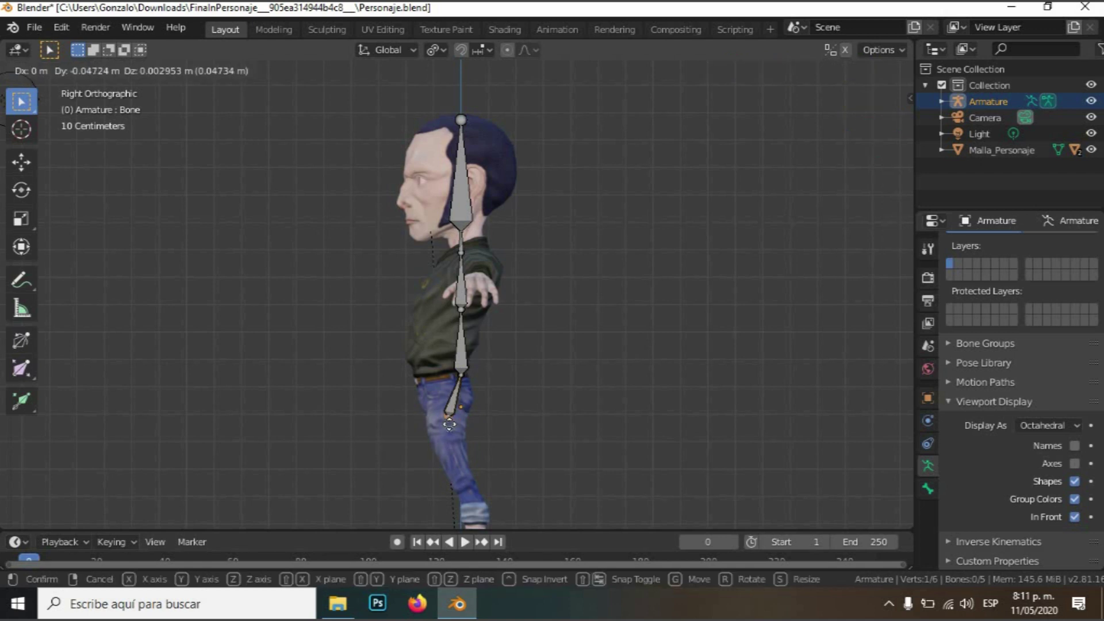
click(449, 425)
click(461, 375)
key(g)
click(461, 310)
click(462, 252)
click(461, 231)
click(461, 120)
middle_drag(717, 323, 462, 345)
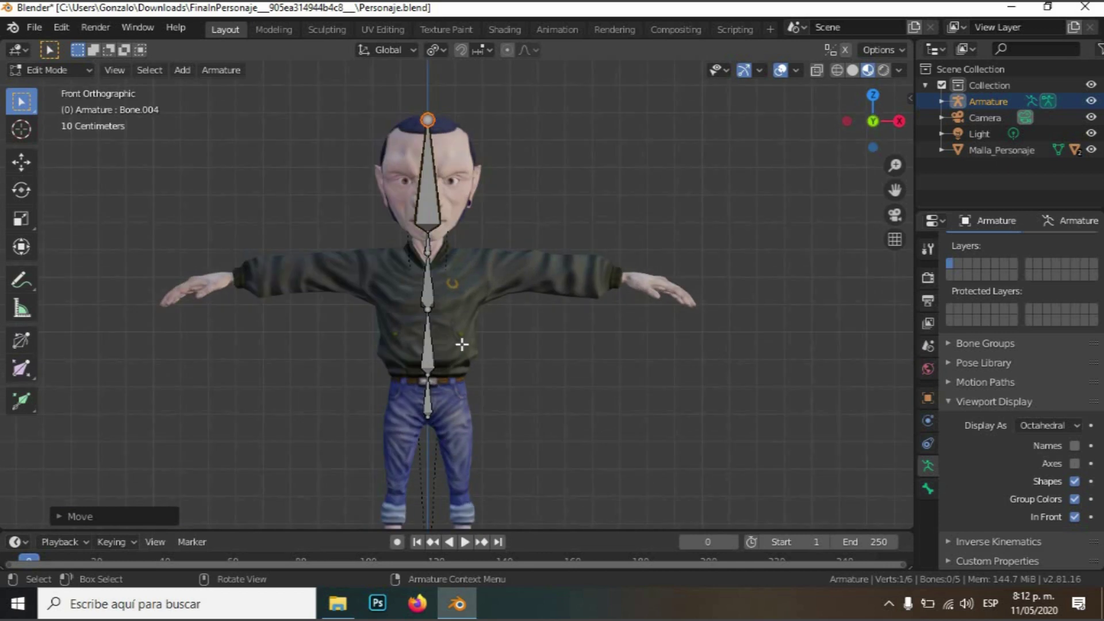
Open the head bone's name for editing
click(426, 216)
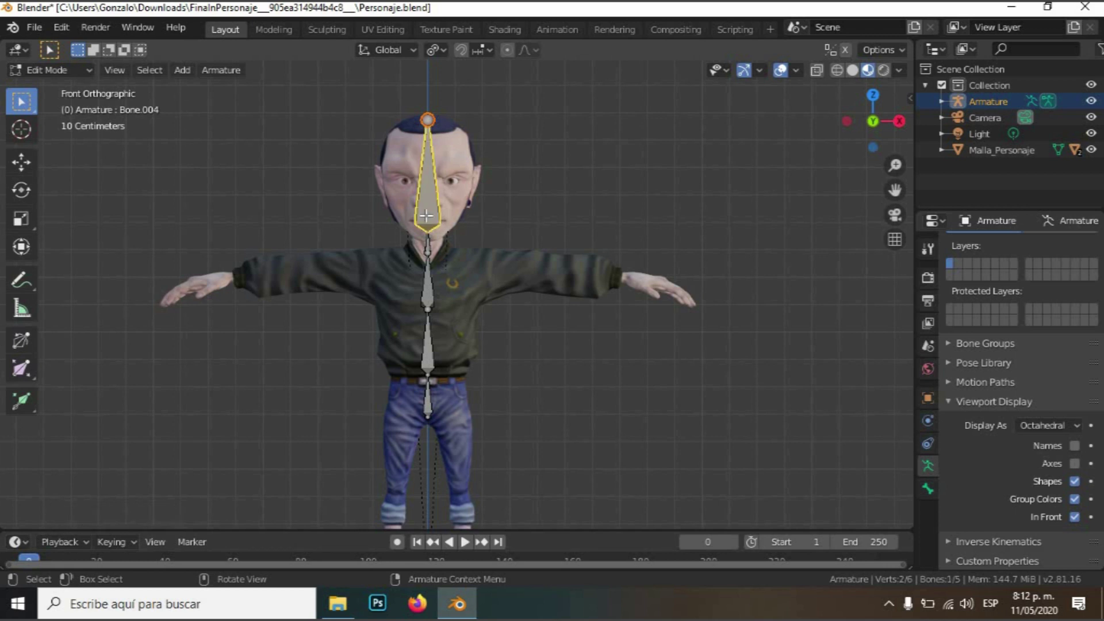
click(926, 483)
click(1047, 246)
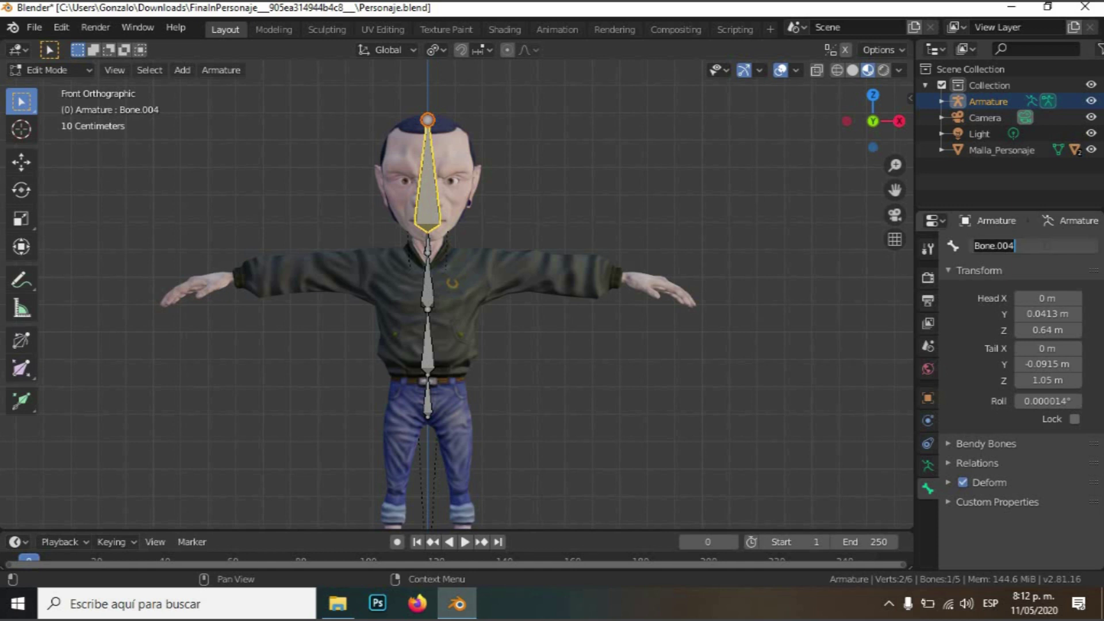
Rename the upper torso bone as toraz and the lower torso bone as espalda
click(427, 246)
click(427, 285)
double_click(1047, 246)
text(toraz)
click(428, 348)
double_click(1047, 245)
text(espalda)
click(427, 284)
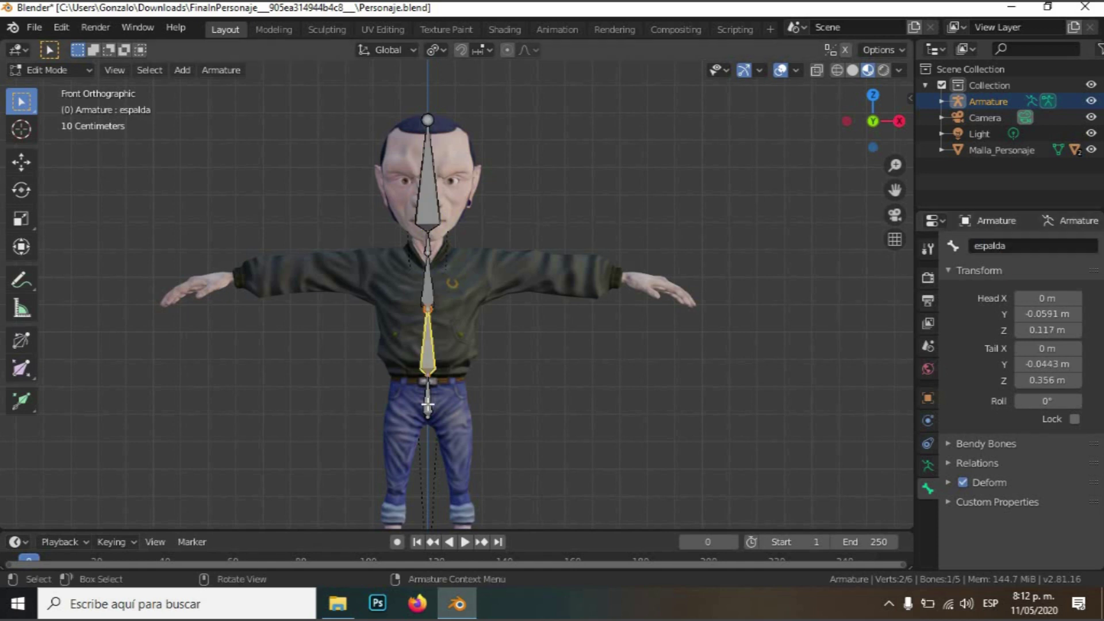
click(426, 248)
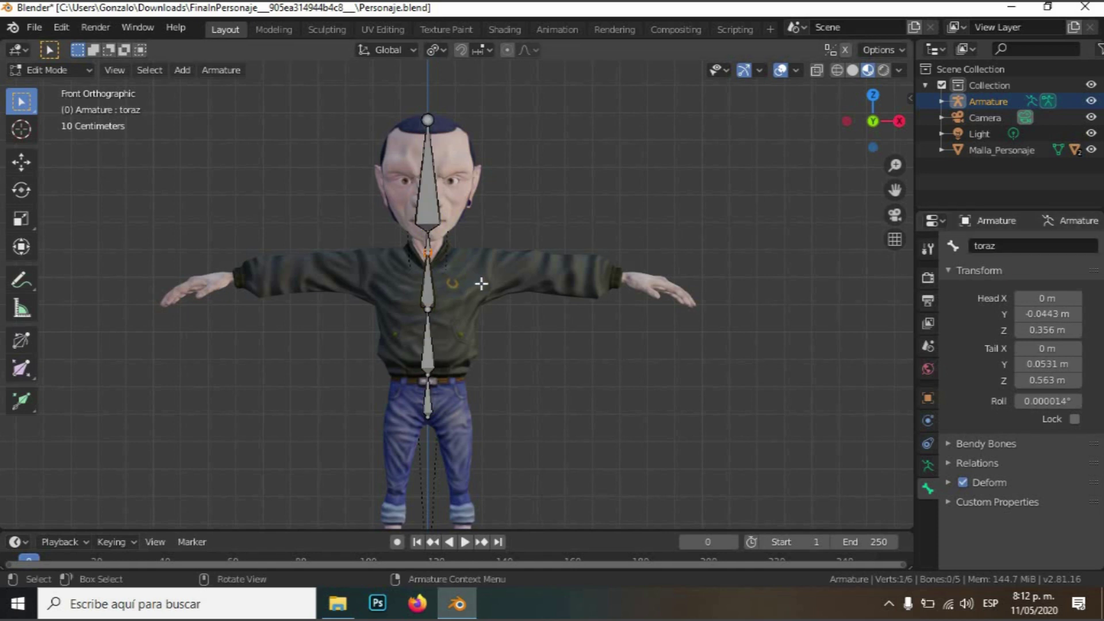
Place the 3D cursor at the shoulder on the positive X side and add a new bone there
shift+right_click(486, 268)
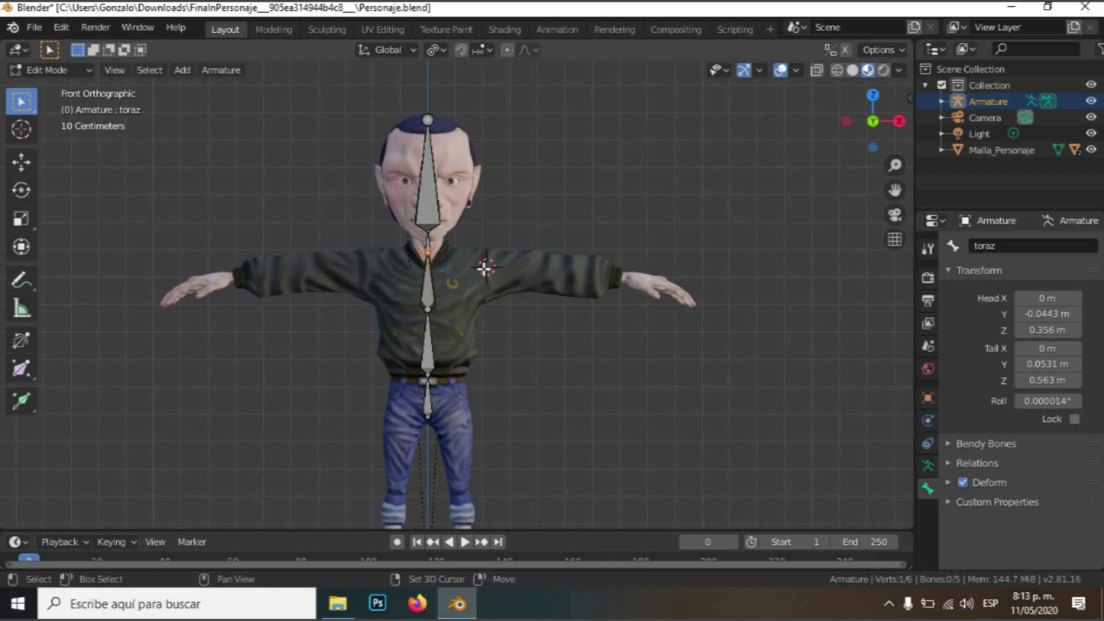
shift+right_click(479, 257)
key(shift+a)
scroll(479, 263, down, 4)
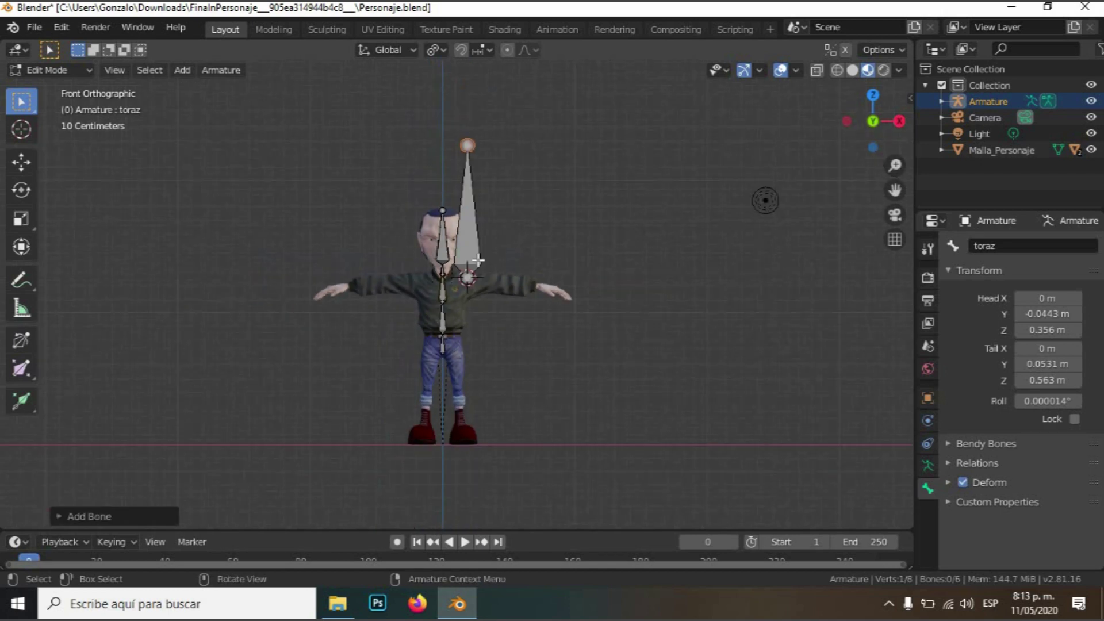
scroll(477, 253, up, 2)
Move the shoulder bone's tip joint to the wrist and subdivide the bone once into upper arm and forearm
click(473, 81)
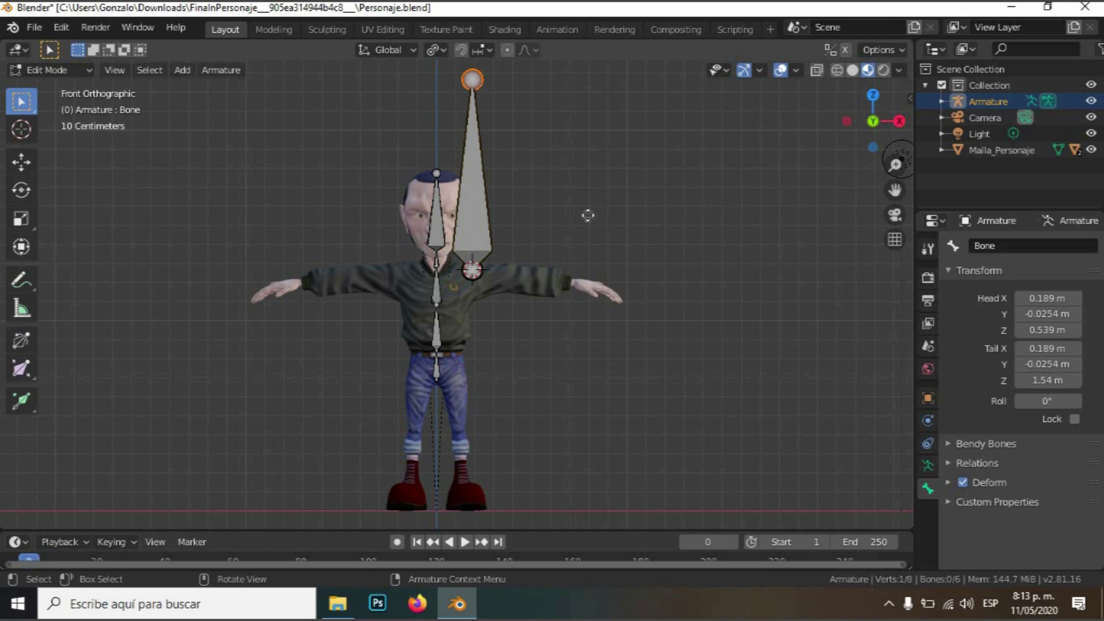
key(g)
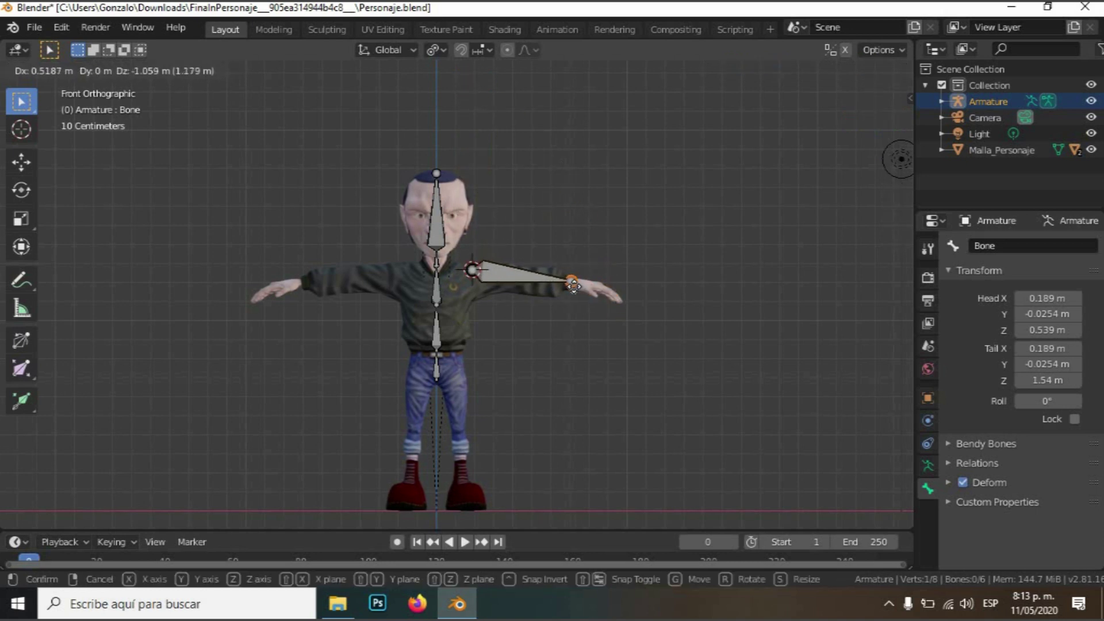
click(532, 292)
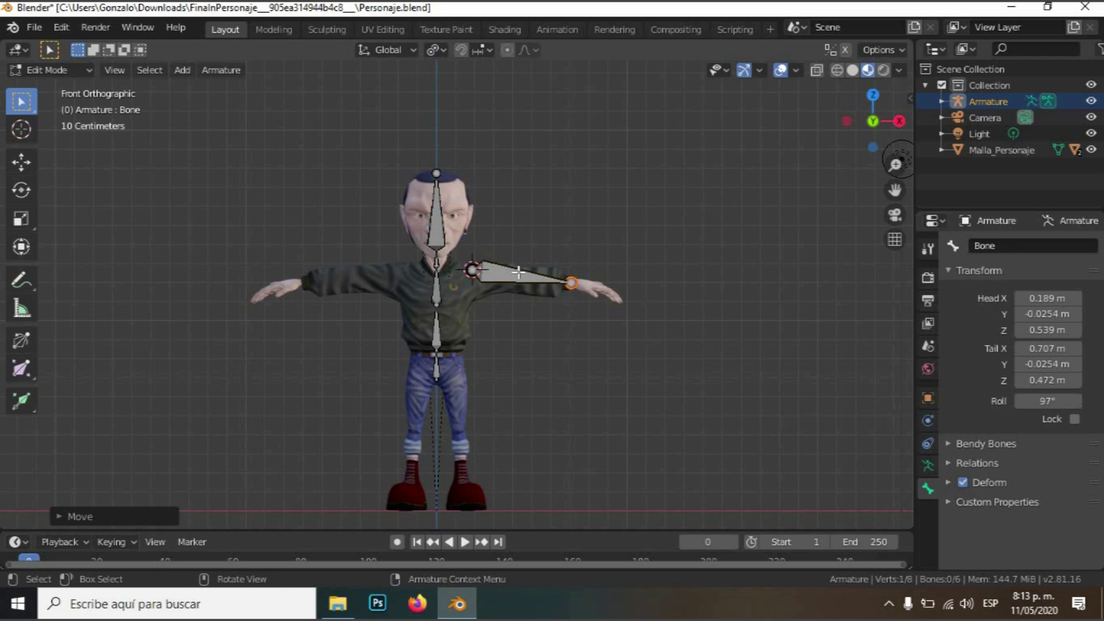
click(519, 272)
right_click(519, 272)
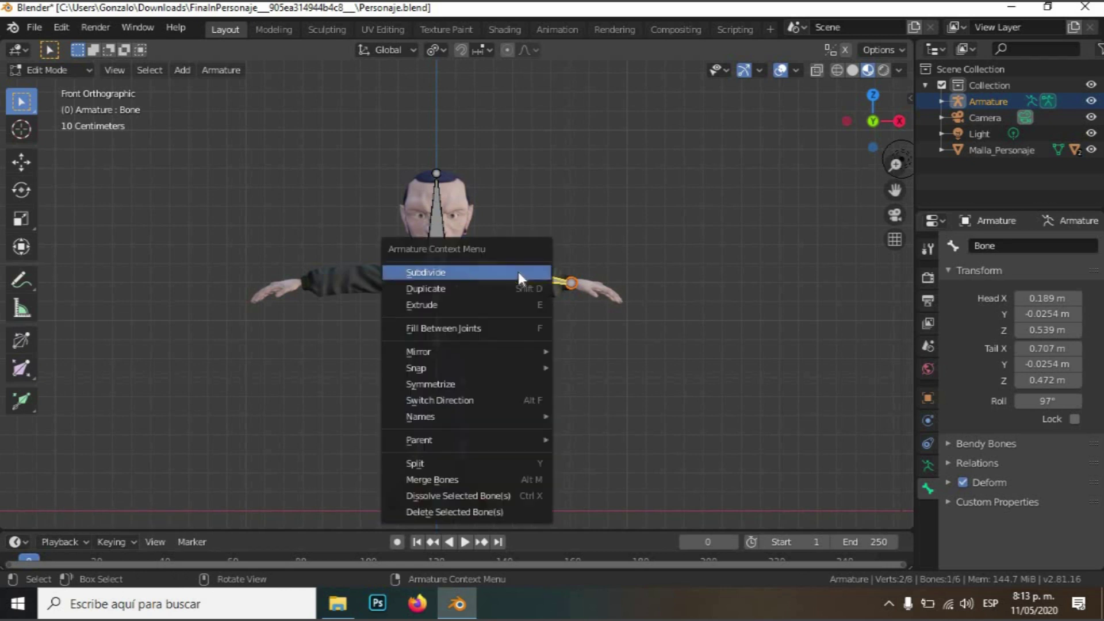
click(469, 271)
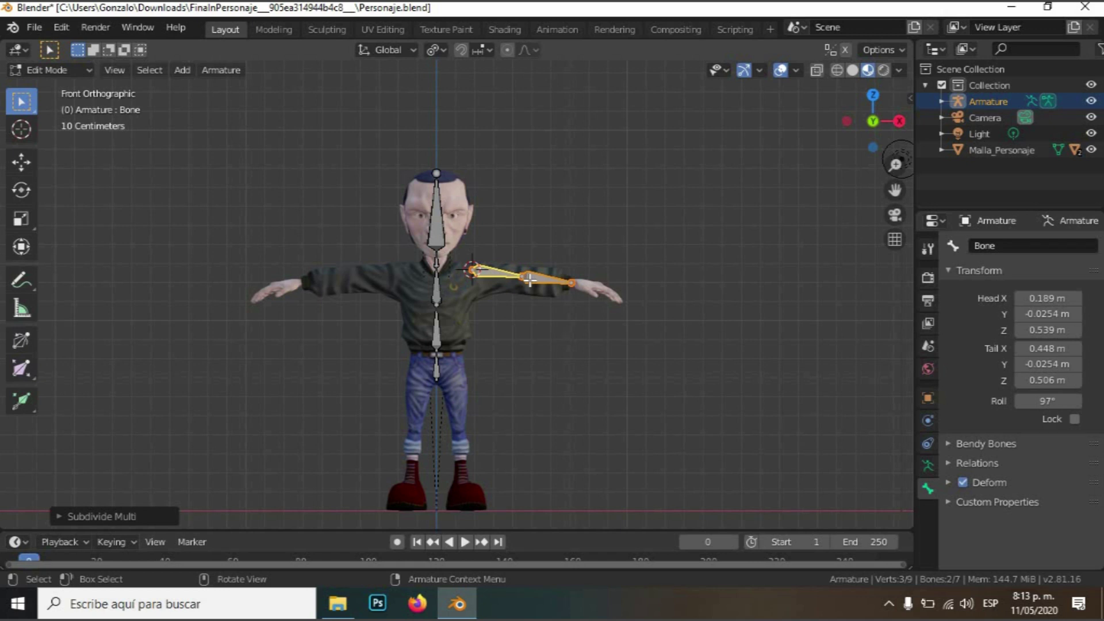
Move both arm bones along the Y axis in the top view so they lie inside the sleeve
key(KP_7)
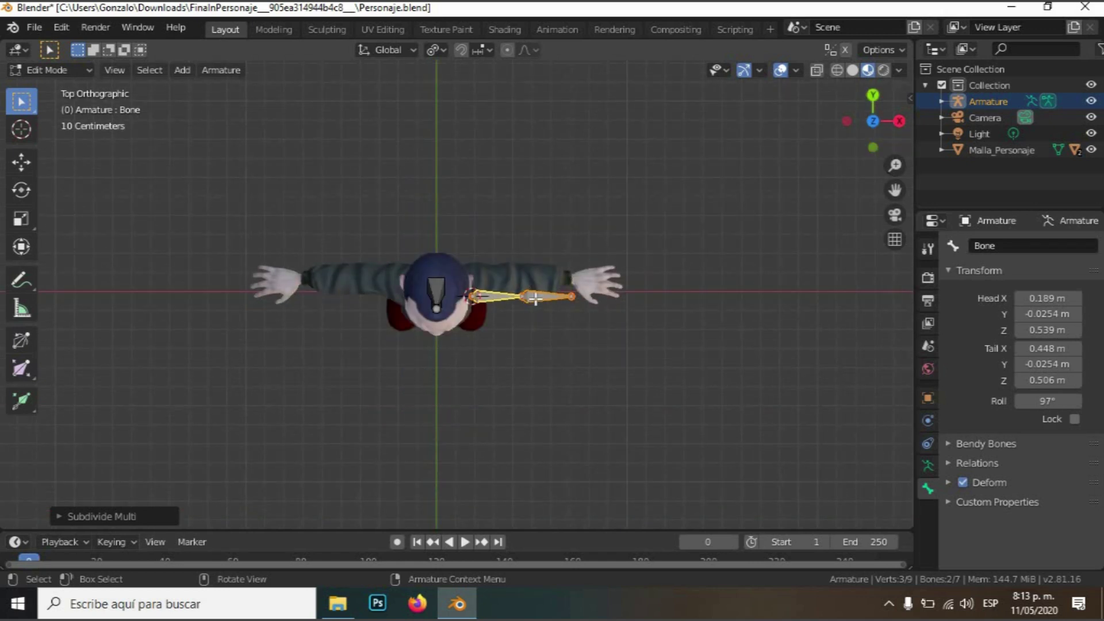
click(541, 297)
click(483, 297)
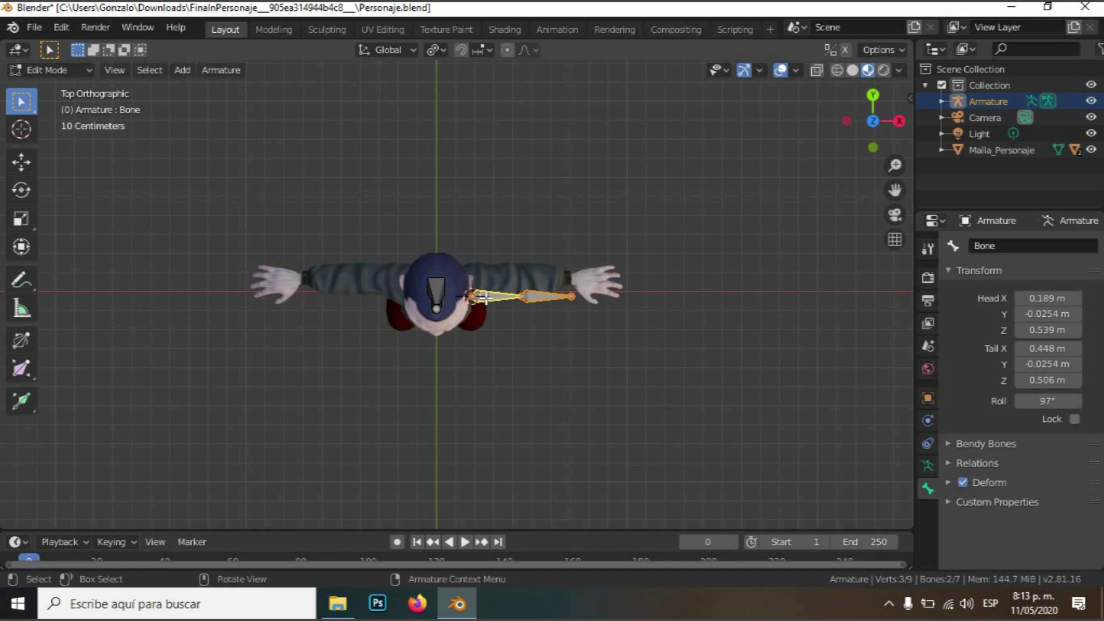
key(g)
key(y)
click(486, 281)
Shift the elbow joint slightly toward the back of the sleeve and in toward the shoulder
scroll(486, 281, up, 4)
click(593, 269)
key(g)
click(586, 279)
Extrude a hand bone from the wrist joint to the tip of the middle finger
shift+middle_drag(635, 268, 363, 242)
click(427, 242)
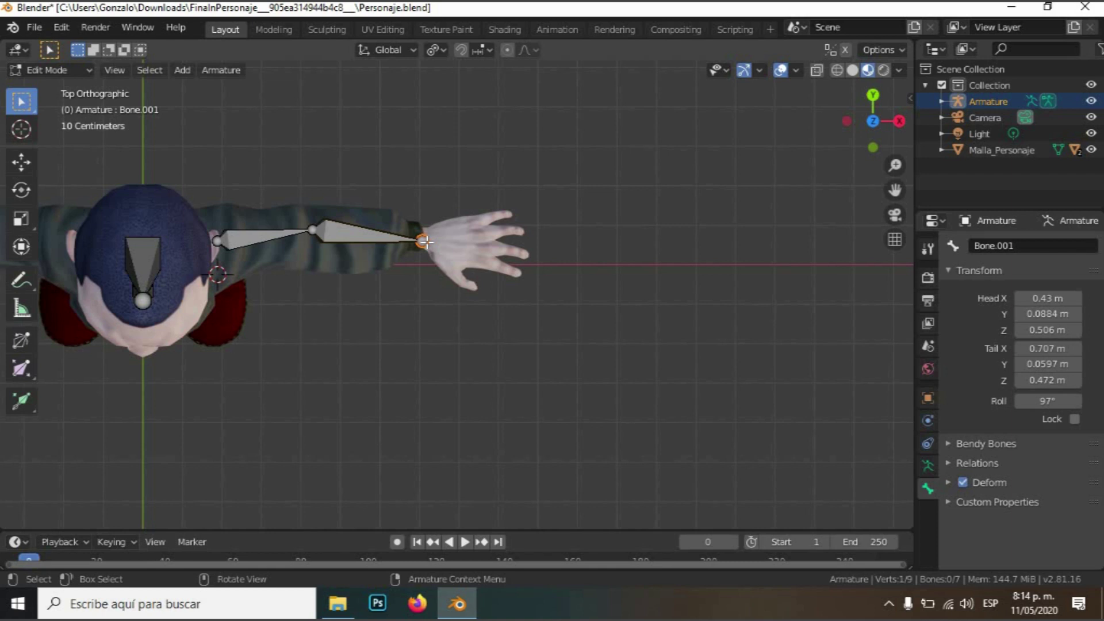
key(e)
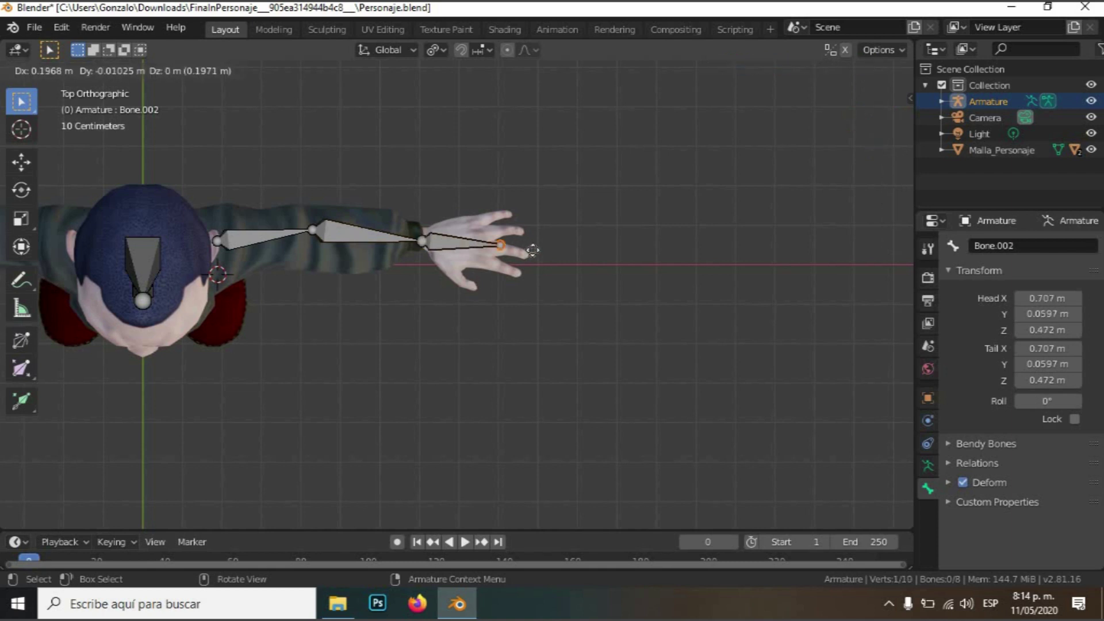
click(492, 278)
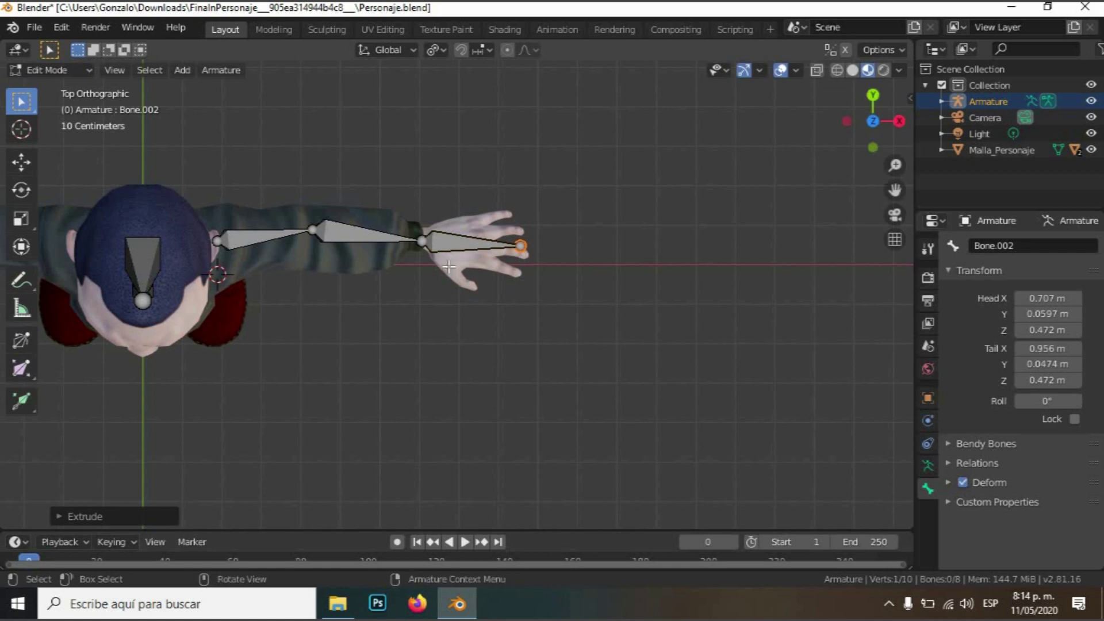
Add a separate bone inside the thumb and lower the hand bone's tip joint to the fingertips
middle_drag(393, 253, 450, 294)
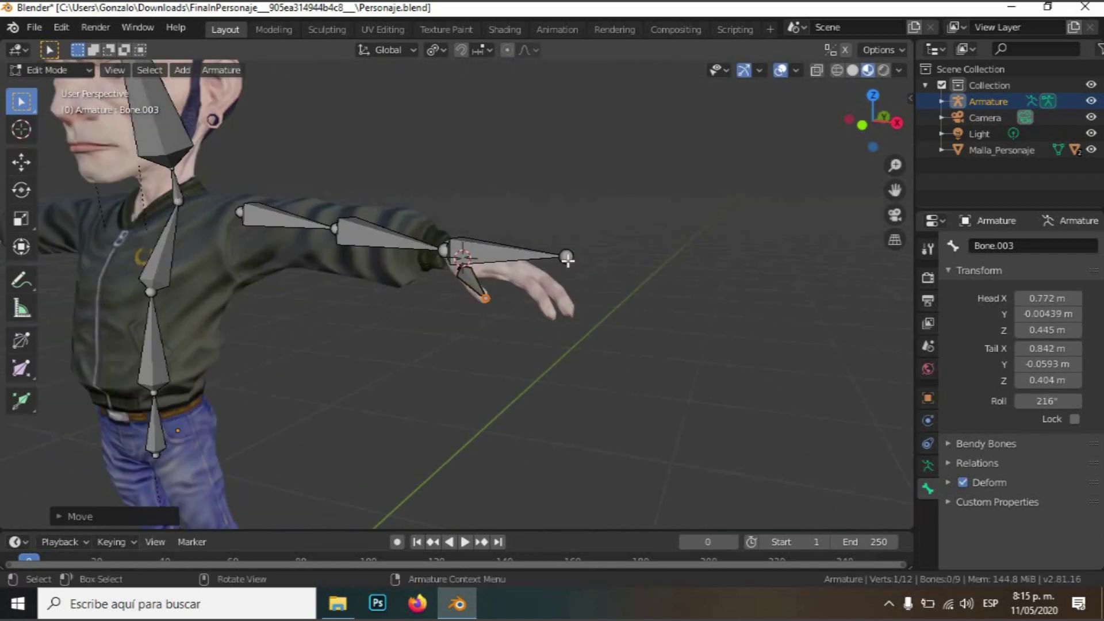
click(567, 258)
middle_drag(568, 257, 264, 323)
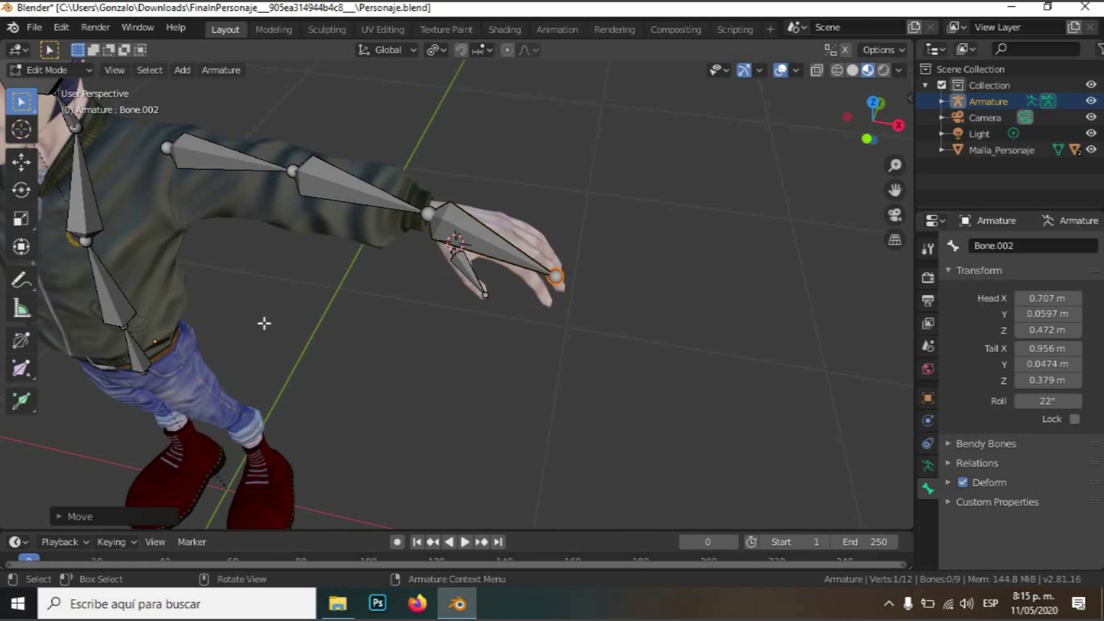
Rename the hand bone as mano.R
click(484, 233)
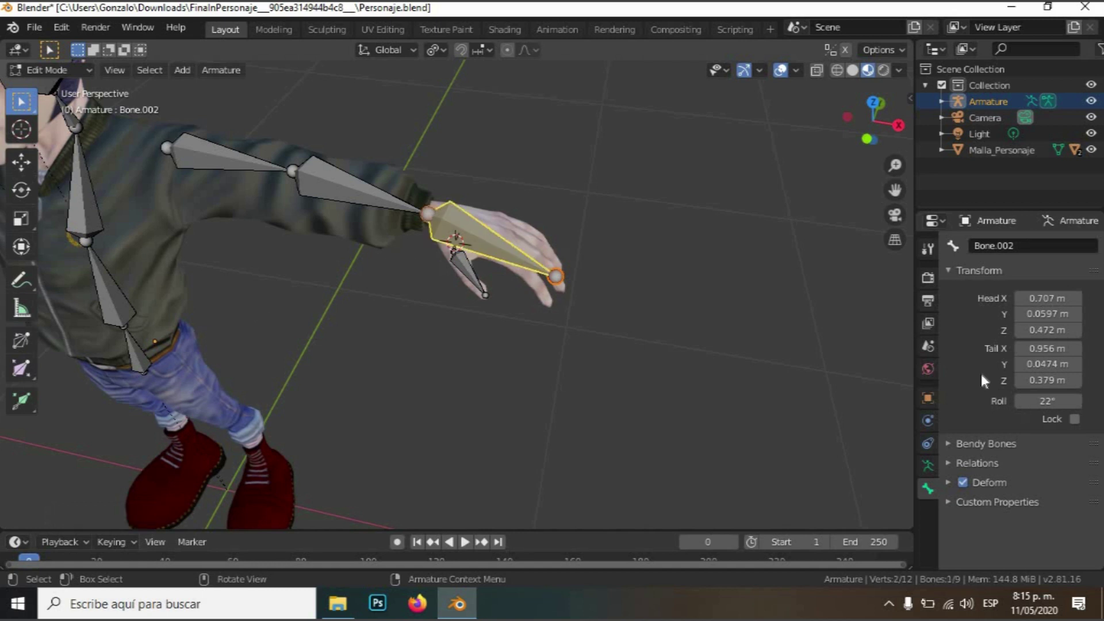
click(1012, 246)
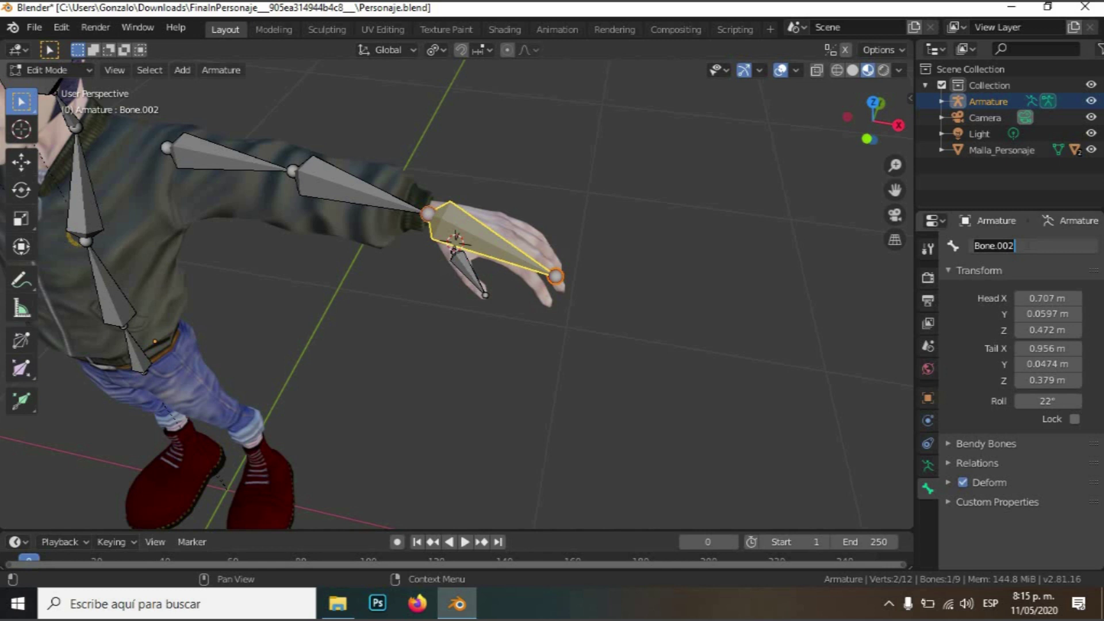
text(mano.)
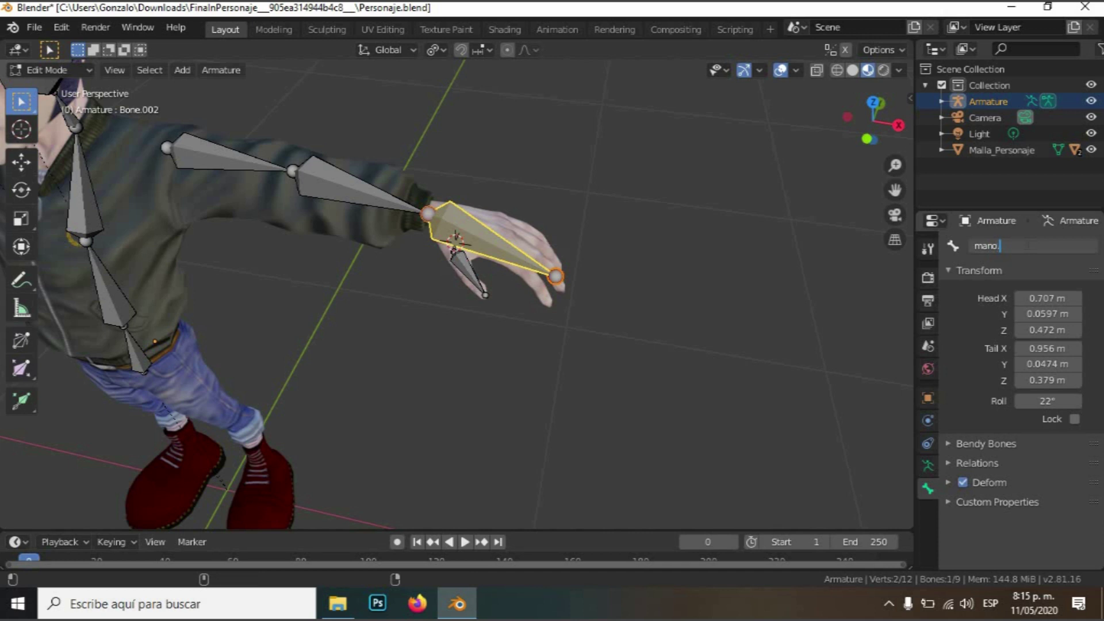
text(R)
key(Return)
Rename the thumb bone and the forearm bone
click(471, 275)
double_click(1014, 248)
click(352, 187)
double_click(1014, 247)
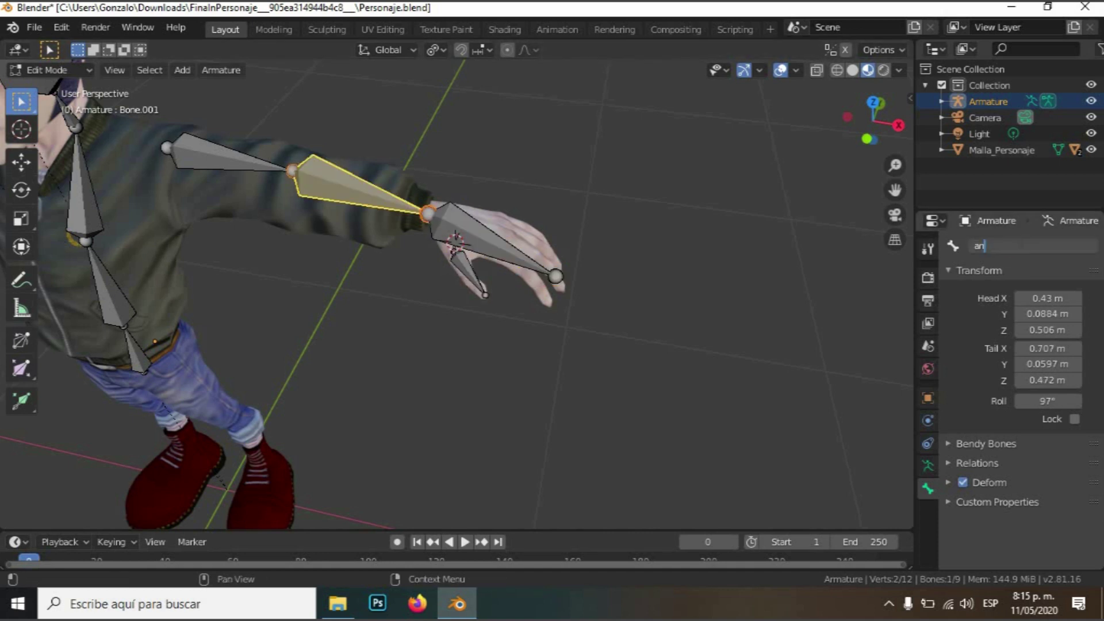
Rename the upper arm bone as Brazo.R
click(224, 157)
double_click(1015, 247)
text(Brazo.R)
key(Return)
Place the 3D cursor at the top of the thigh on the arm bones' side and add a new bone there
key(KP_1)
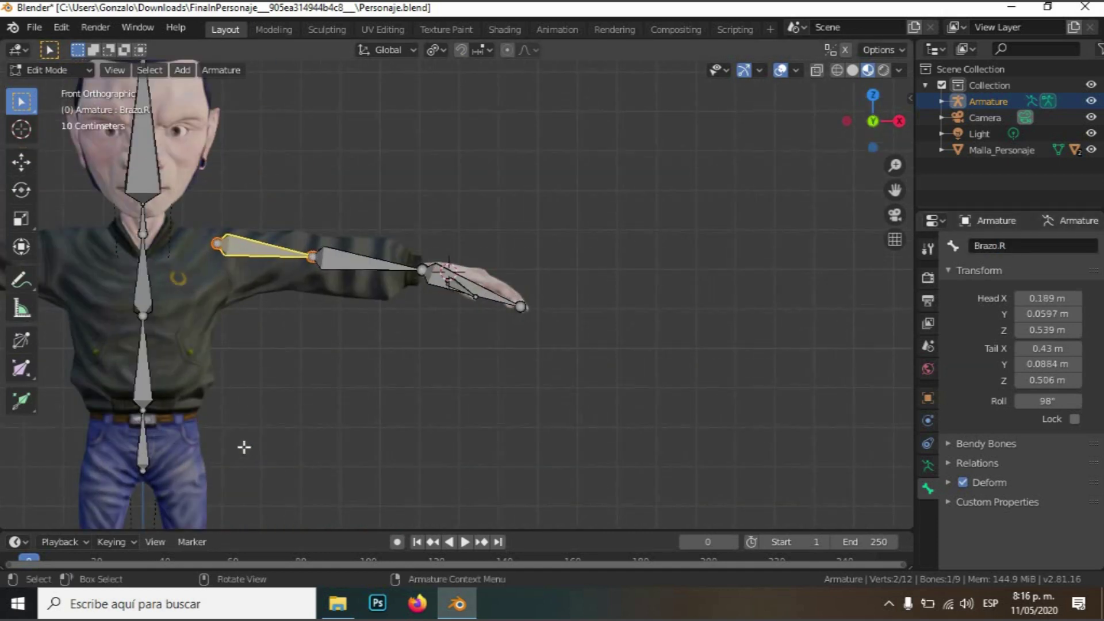
shift+middle_drag(277, 391, 436, 288)
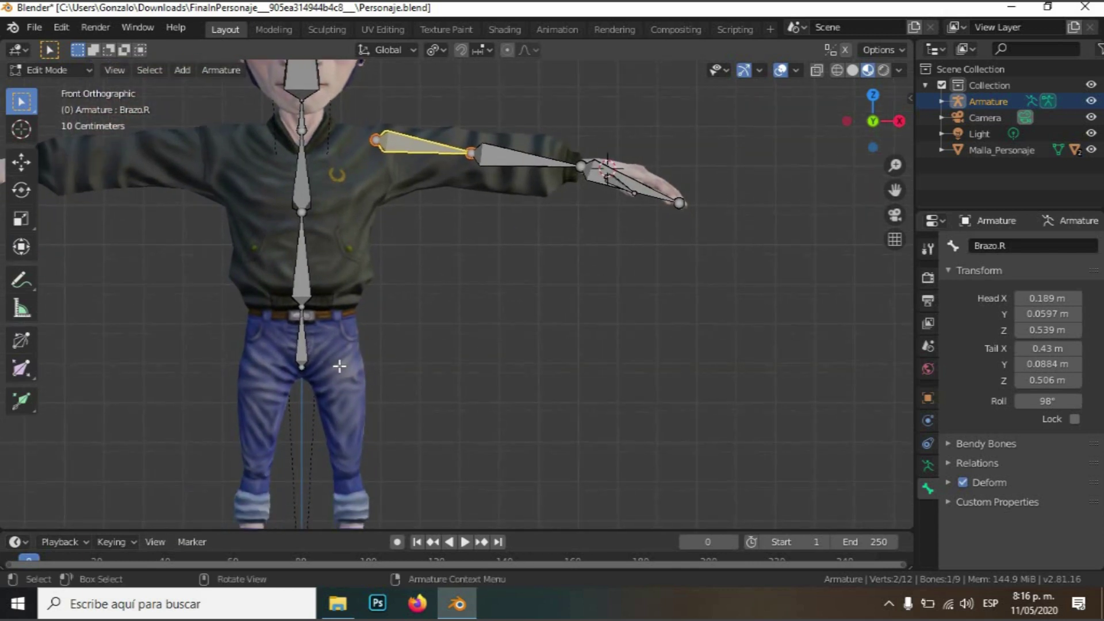
shift+right_click(333, 357)
key(shift+a)
scroll(363, 397, down, 2)
Fit the new bone inside the leg as a thigh and shin chain with joints at the hip, knee and ankle
key(g)
key(KP_3)
key(g)
key(y)
middle_drag(458, 403, 475, 525)
key(KP_3)
click(498, 502)
scroll(510, 518, down, 1)
Extrude a foot bone from the ankle to the shoe's toe and shift its tip along the X axis to follow the foot
key(e)
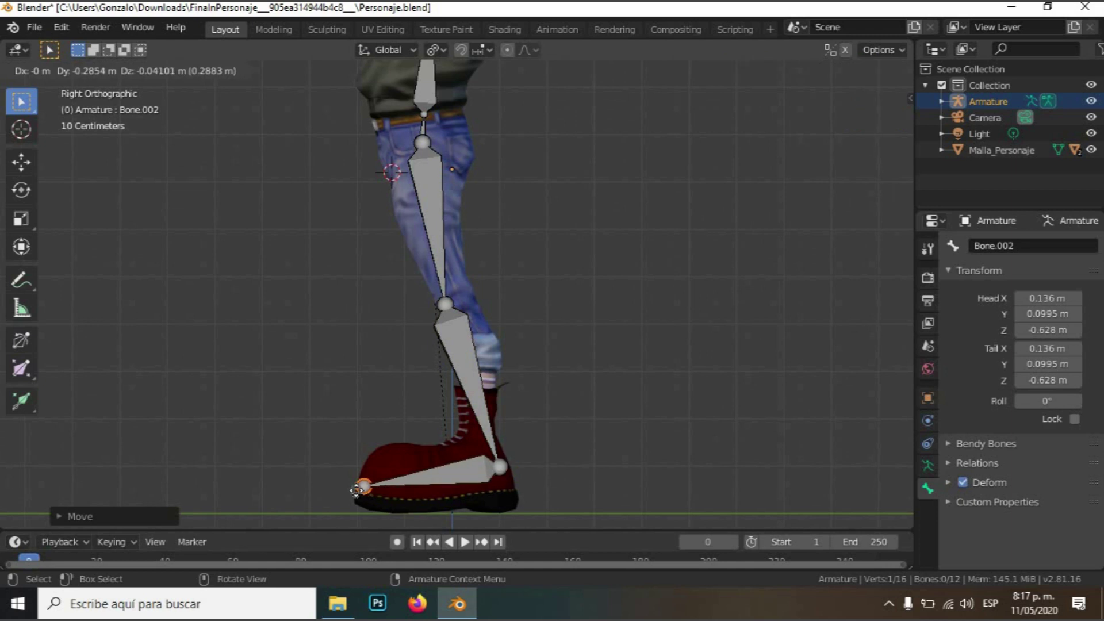
click(354, 491)
key(KP_1)
key(g)
key(x)
click(402, 486)
Rename the foot bone as pie.R
middle_drag(496, 301, 456, 357)
scroll(456, 357, down, 2)
scroll(400, 316, up, 2)
middle_drag(398, 314, 333, 214)
click(334, 219)
click(358, 334)
click(375, 411)
double_click(1034, 246)
text(pie.R)
key(Return)
scroll(460, 322, down, 4)
mouse_move(460, 322)
middle_down()
mouse_move(313, 323)
mouse_move(477, 381)
mouse_move(454, 342)
middle_up()
scroll(477, 380, down, 2)
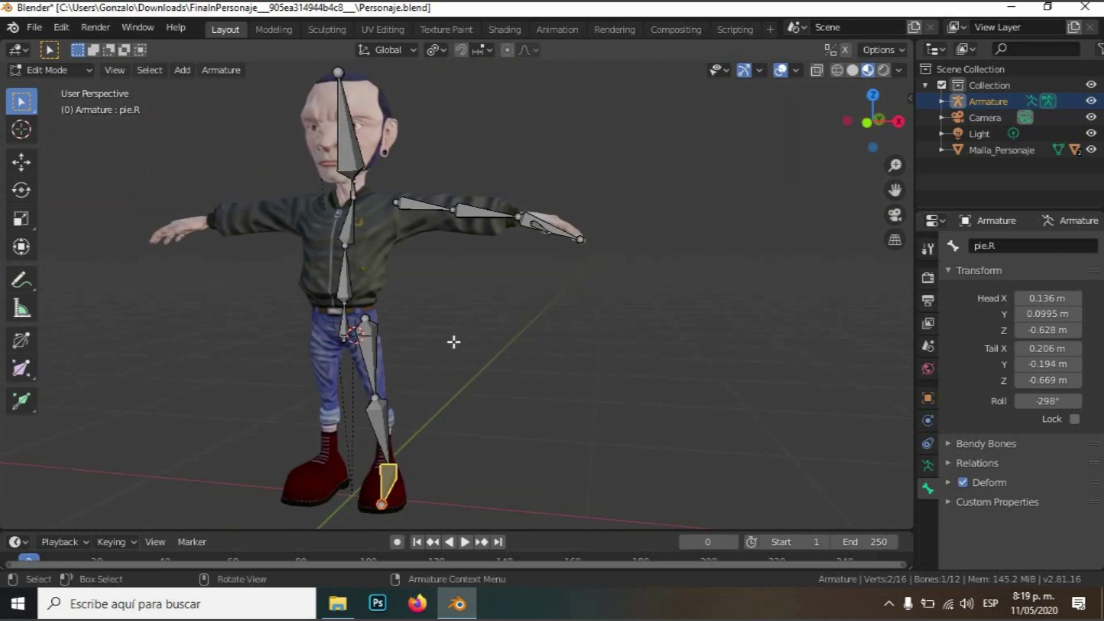
mouse_move(461, 323)
middle_down()
mouse_move(387, 386)
mouse_move(320, 340)
mouse_move(414, 362)
mouse_move(481, 271)
mouse_move(547, 241)
mouse_move(450, 285)
mouse_move(387, 345)
mouse_move(445, 314)
middle_up()
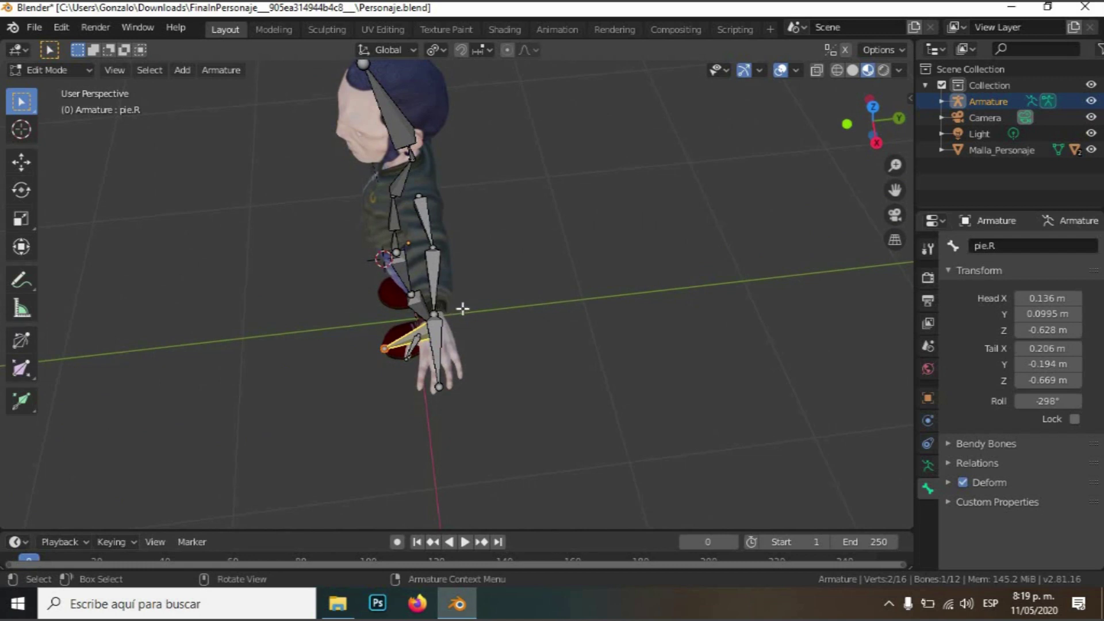
Extrude a control bone about 0.21 m backward from the wrist joint along the Y axis
middle_drag(407, 262, 430, 204)
middle_drag(431, 368, 394, 414)
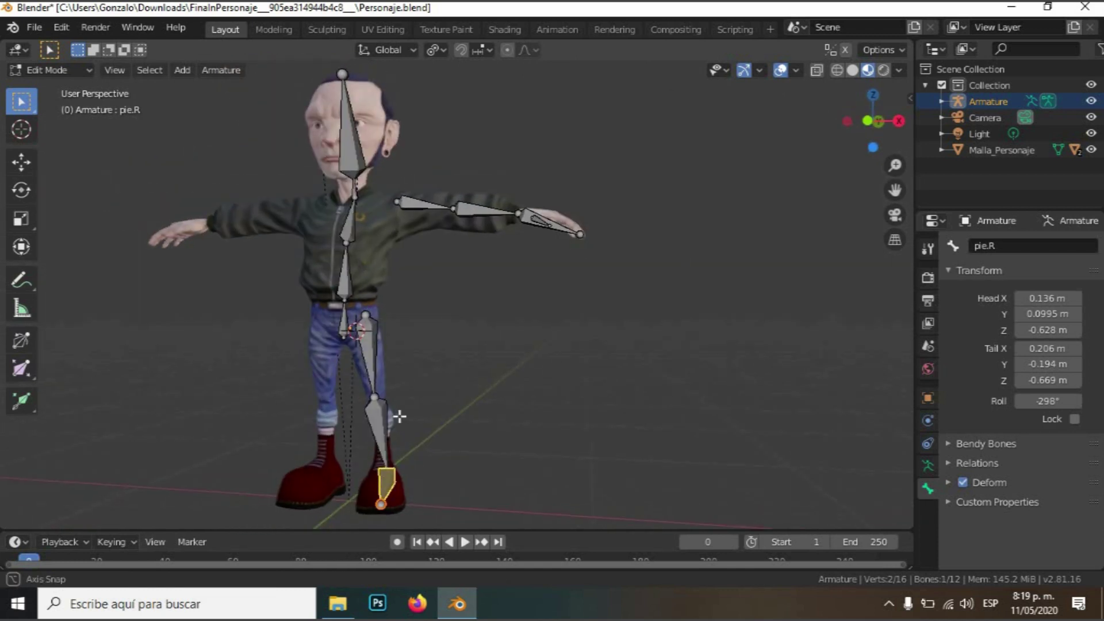
middle_drag(278, 432, 296, 436)
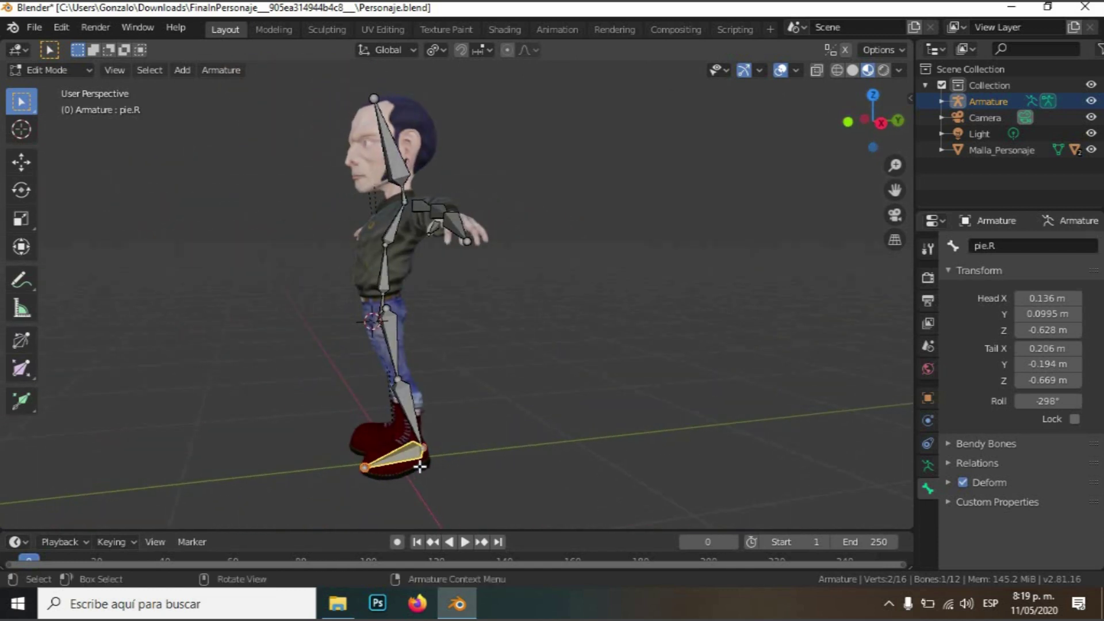
middle_drag(385, 520, 427, 343)
click(434, 360)
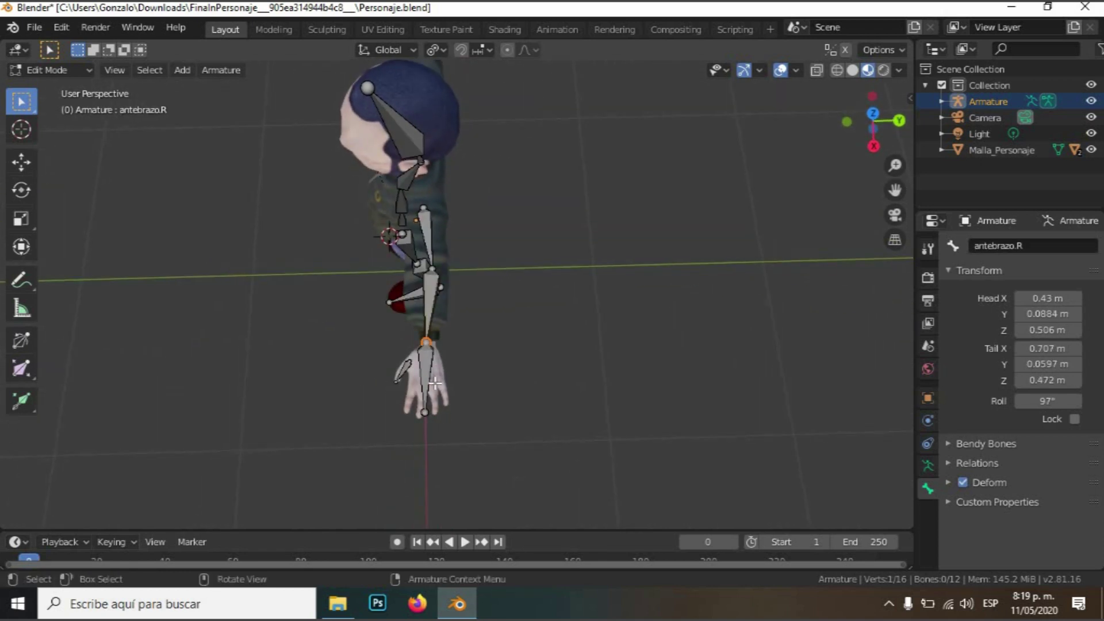
key(e)
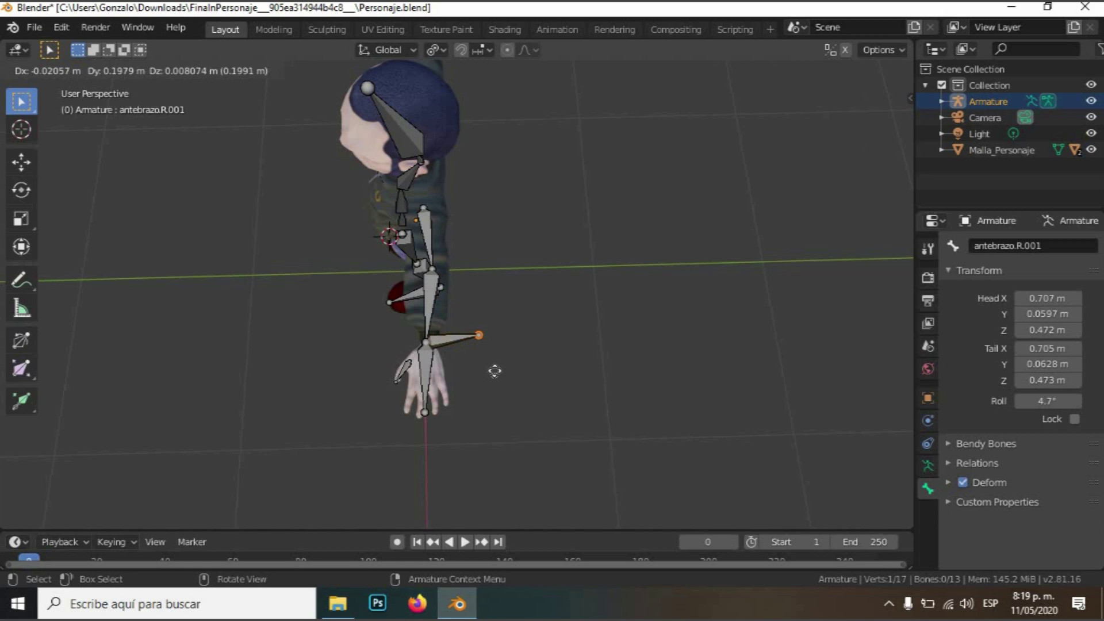
key(y)
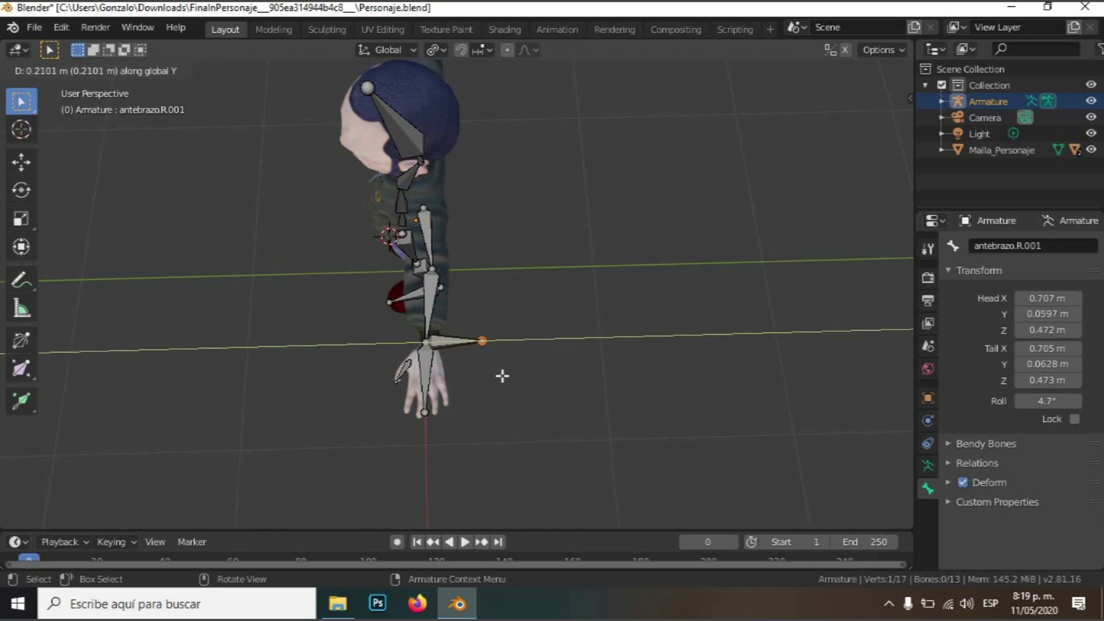
click(503, 377)
Extrude a control bone about 0.25 m backward from the ankle joint along the Y axis
middle_drag(502, 377, 458, 397)
click(464, 429)
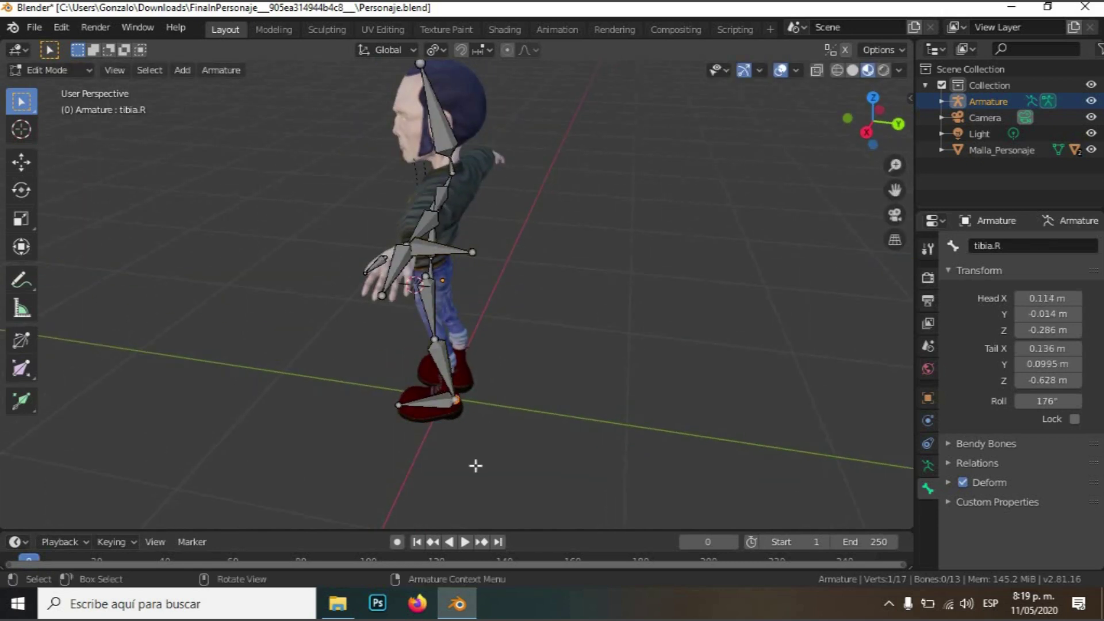
key(e)
key(y)
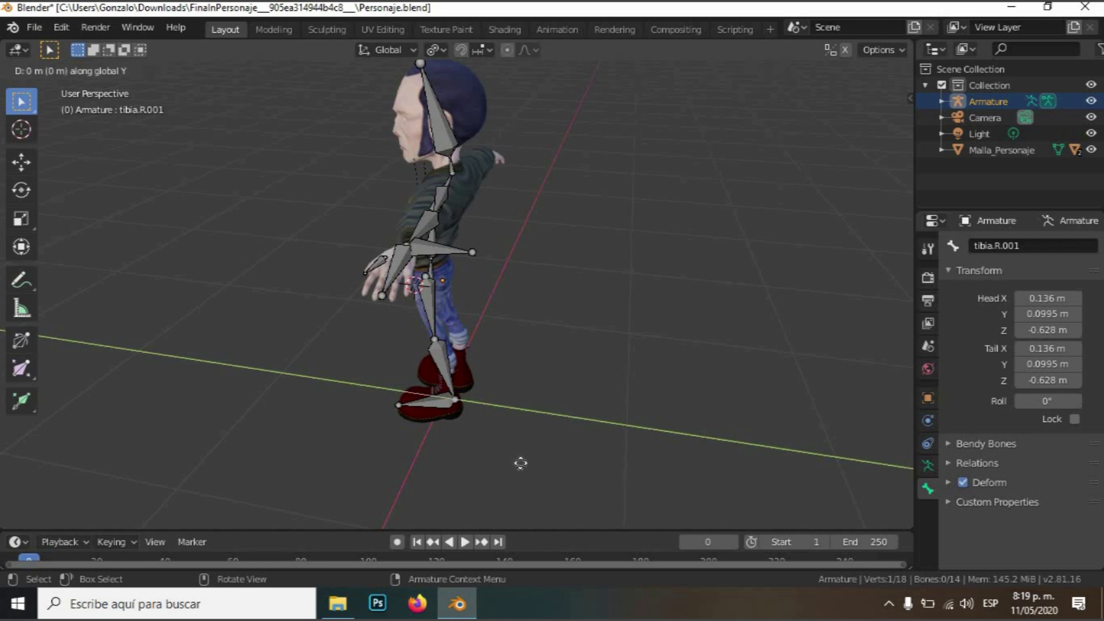
click(495, 494)
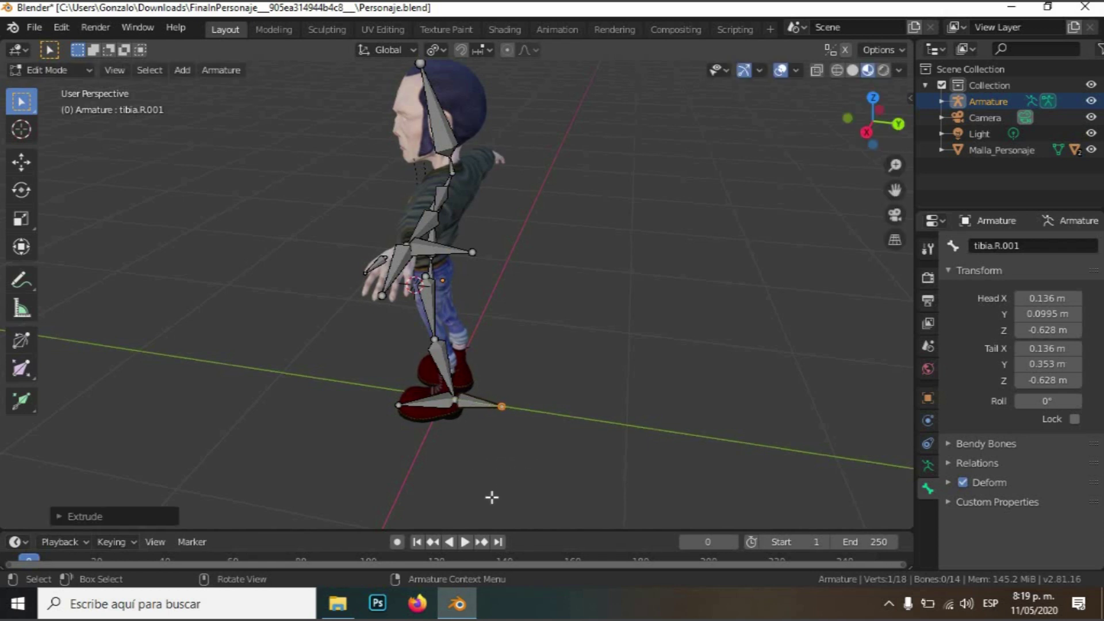
Select the elbow and knee joints together on the arm and leg bone chains
middle_drag(621, 486, 443, 259)
click(445, 288)
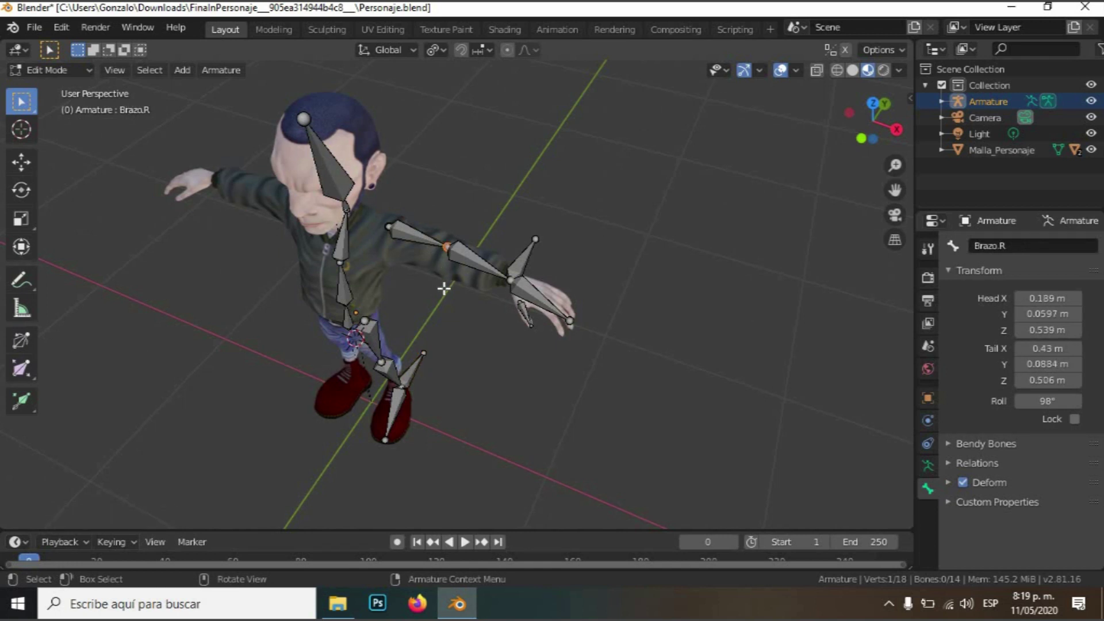
middle_drag(340, 311, 379, 391)
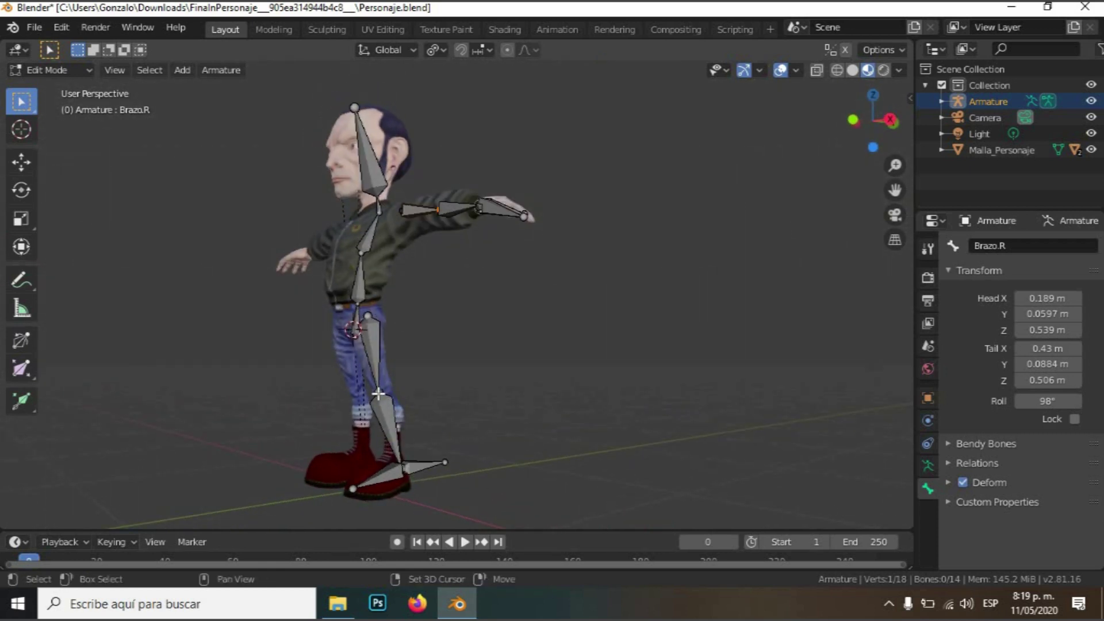
key(r)
key(y)
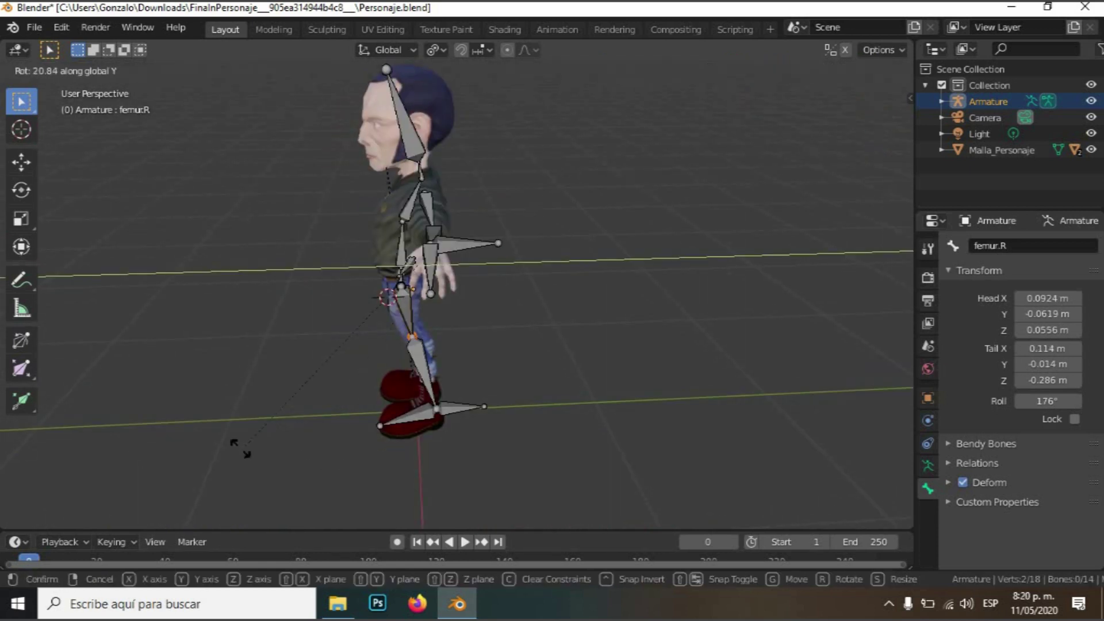
key(Escape)
Extrude bones about 0.28 m forward from the elbow and knee joints along the Y axis
key(e)
key(y)
click(199, 456)
Clear the parent of the extruded ankle, wrist, elbow and knee control bones to detach them from the limb chains
middle_drag(201, 455, 437, 449)
click(424, 251)
shift+click(389, 347)
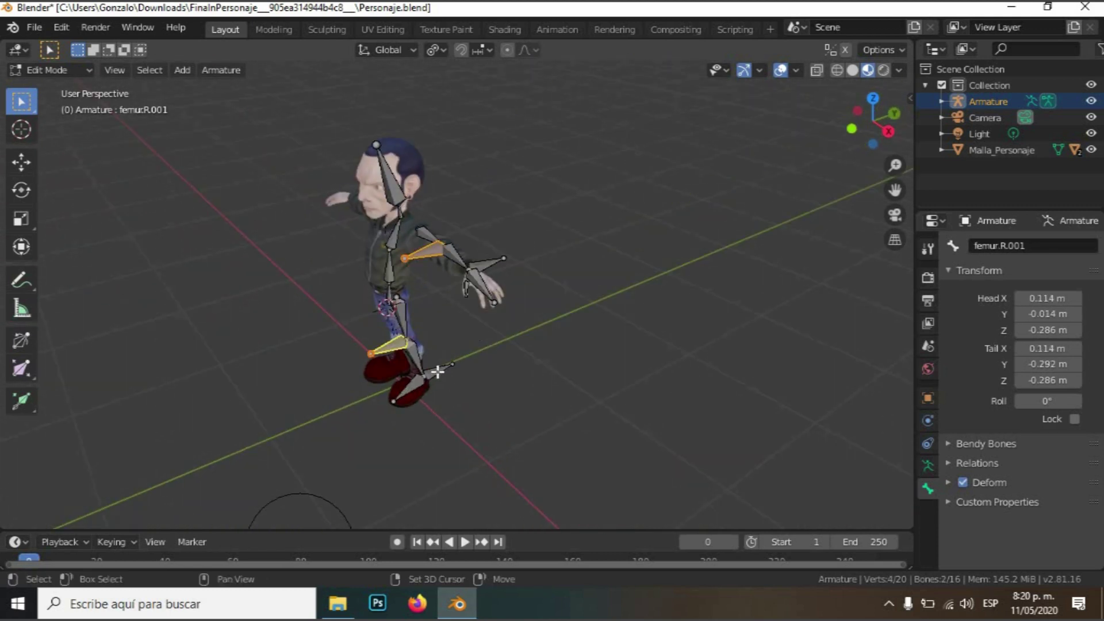
click(437, 371)
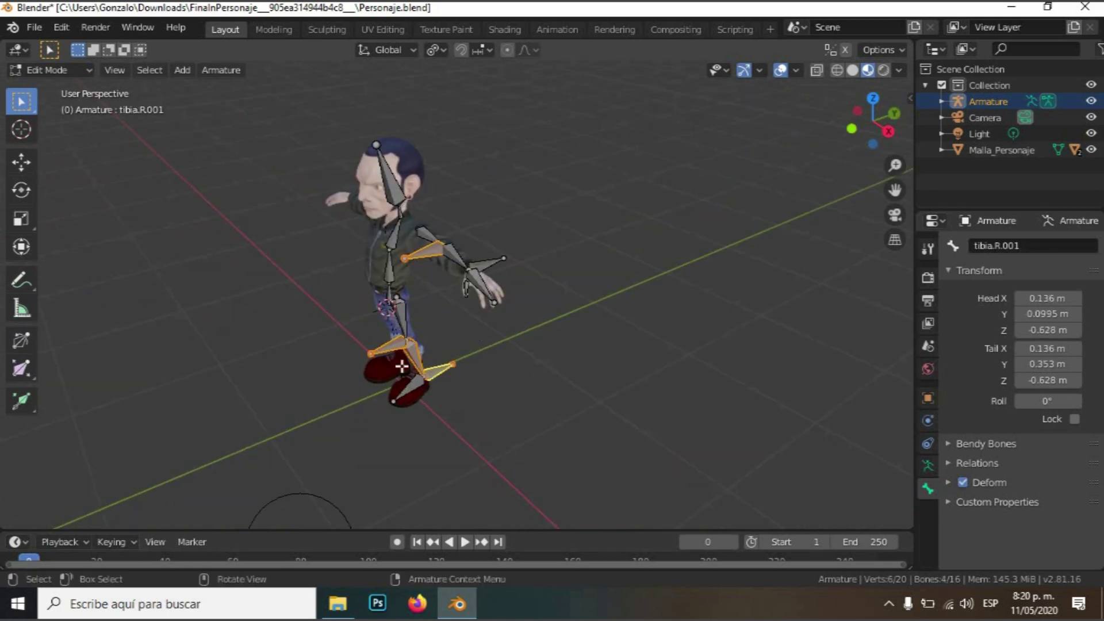
shift+click(394, 348)
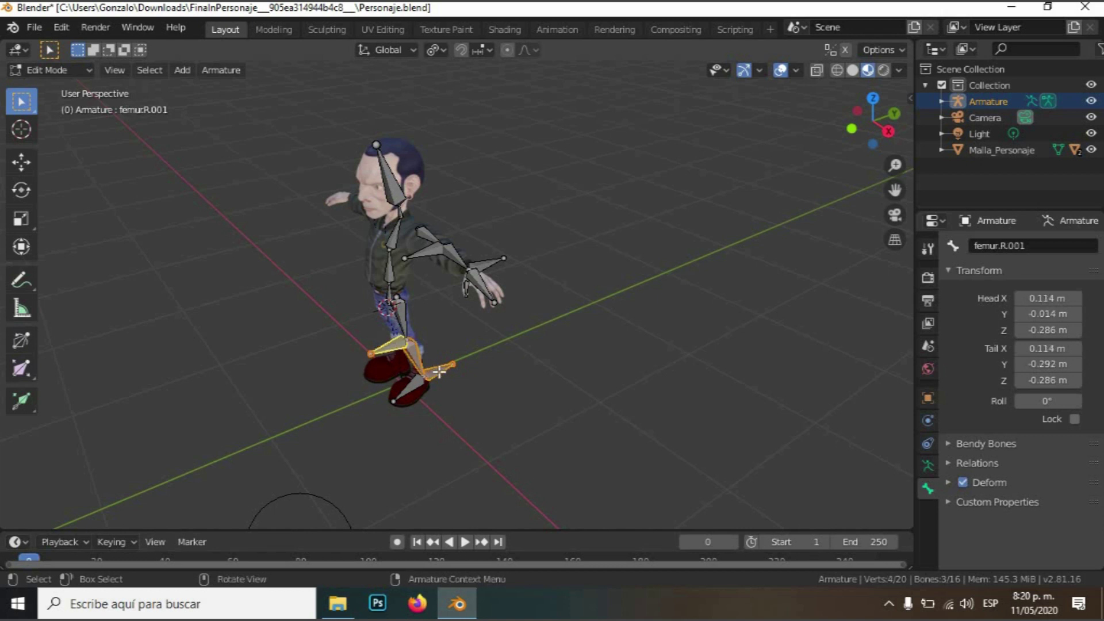
click(437, 370)
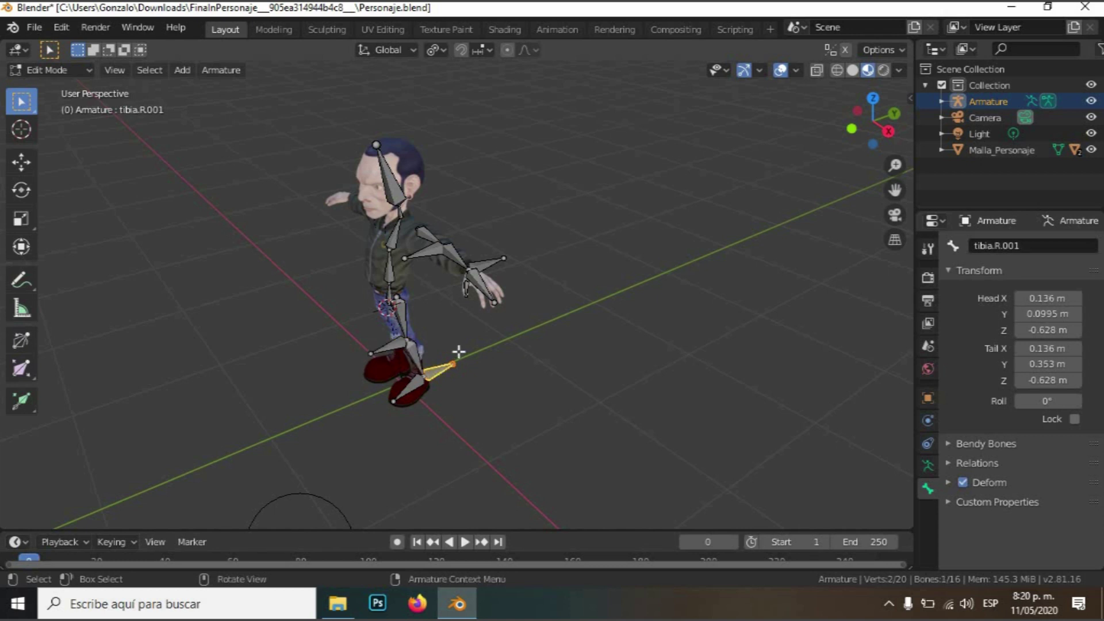
key(alt+p)
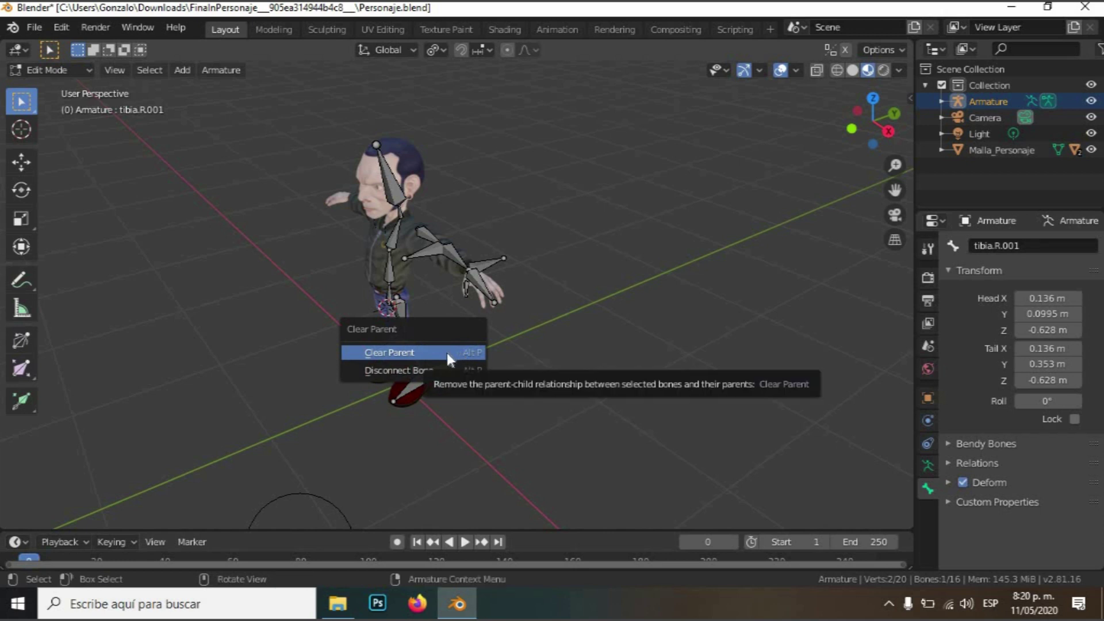
click(447, 353)
click(426, 252)
key(alt+p)
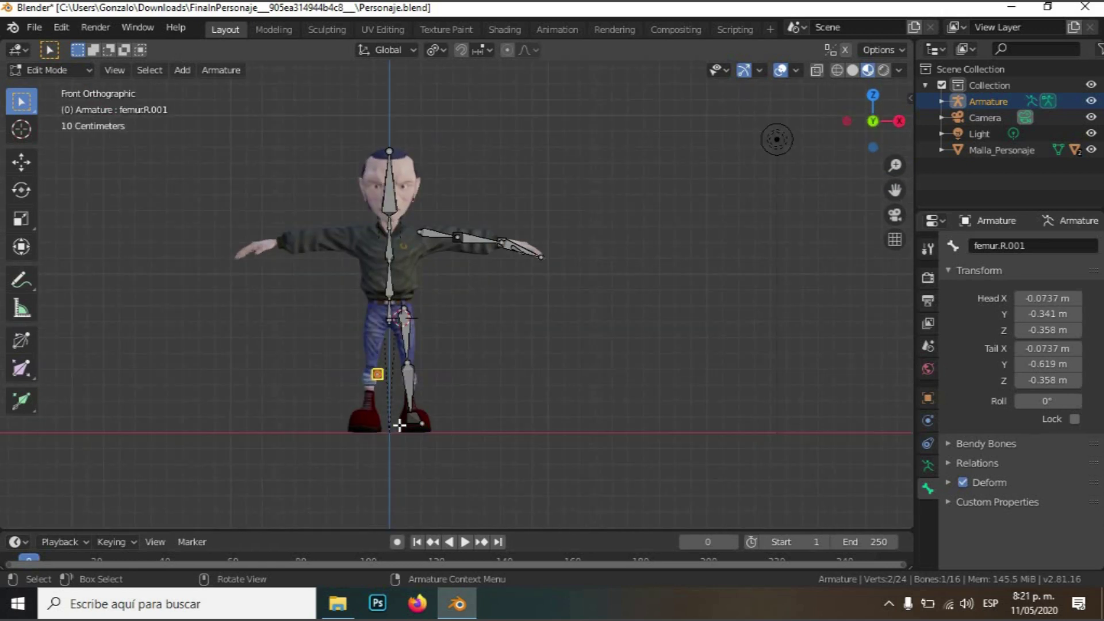
Move the knee control bone up about 0.18 m along Z and forward about 0.19 m along Y
middle_drag(402, 424, 321, 423)
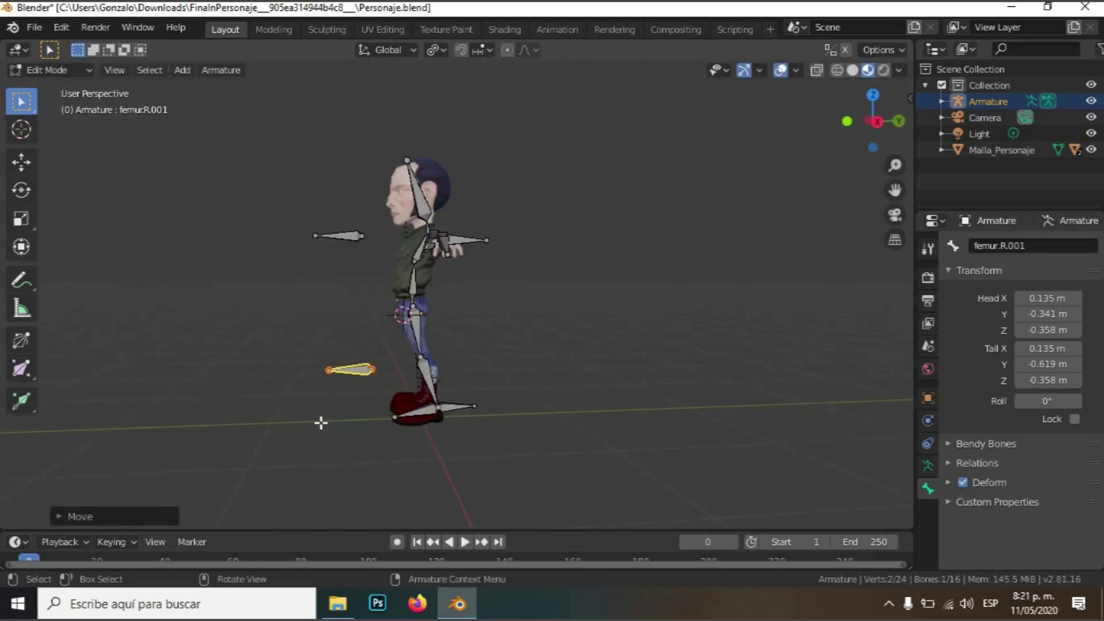
key(g)
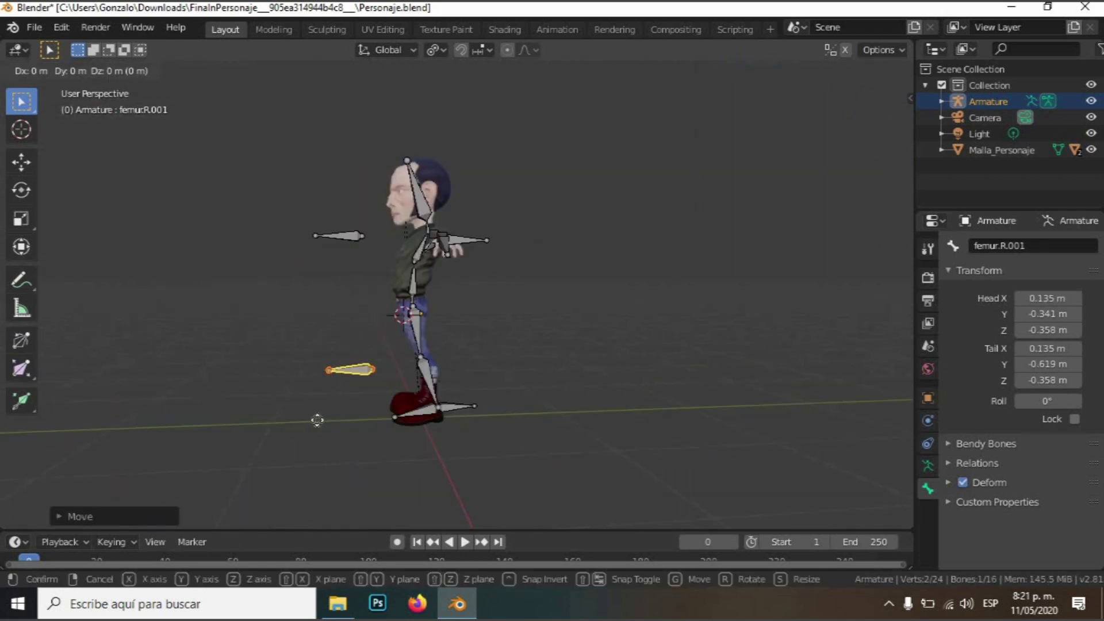
key(z)
click(345, 436)
middle_drag(561, 433, 545, 404)
middle_drag(402, 493, 300, 406)
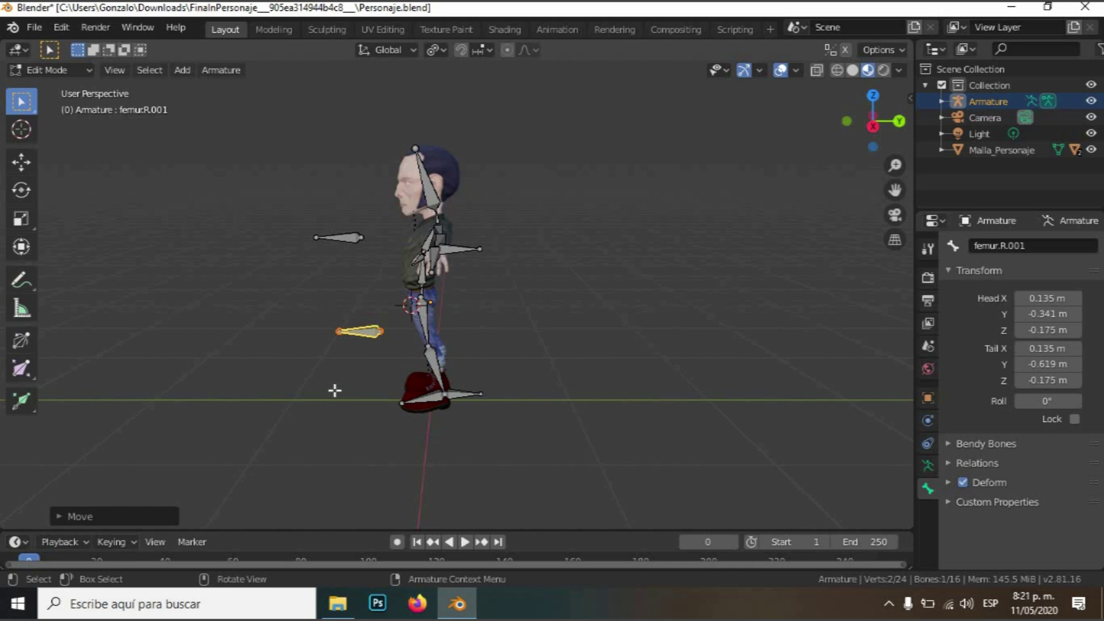
key(g)
key(y)
click(308, 431)
Parent the knee control bone to the ankle control bone using Keep Offset
middle_drag(308, 432, 405, 398)
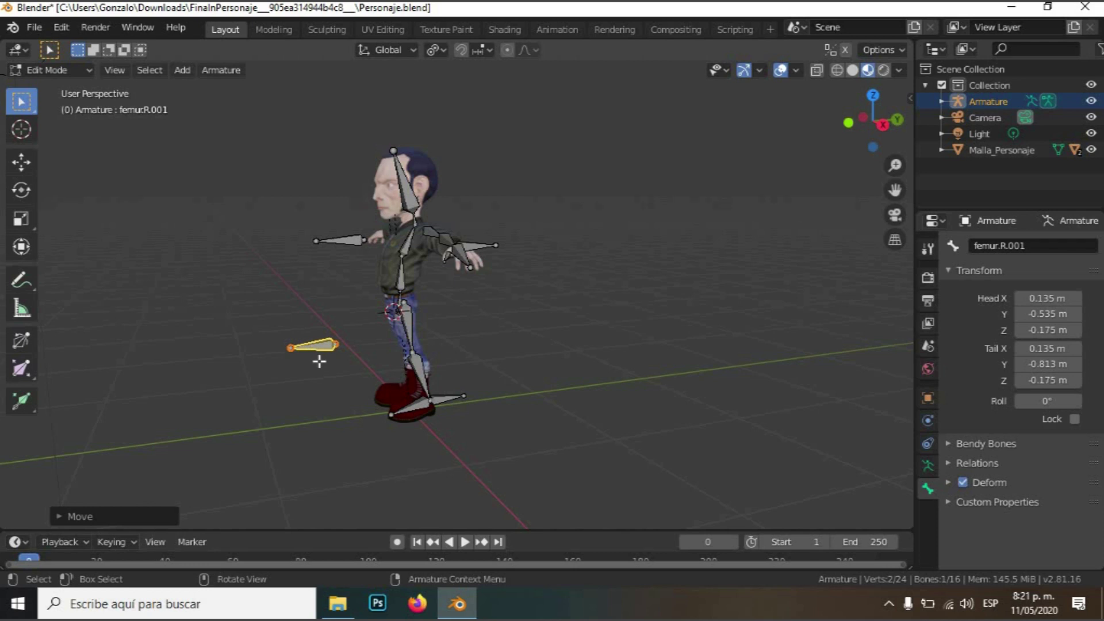
shift+click(444, 401)
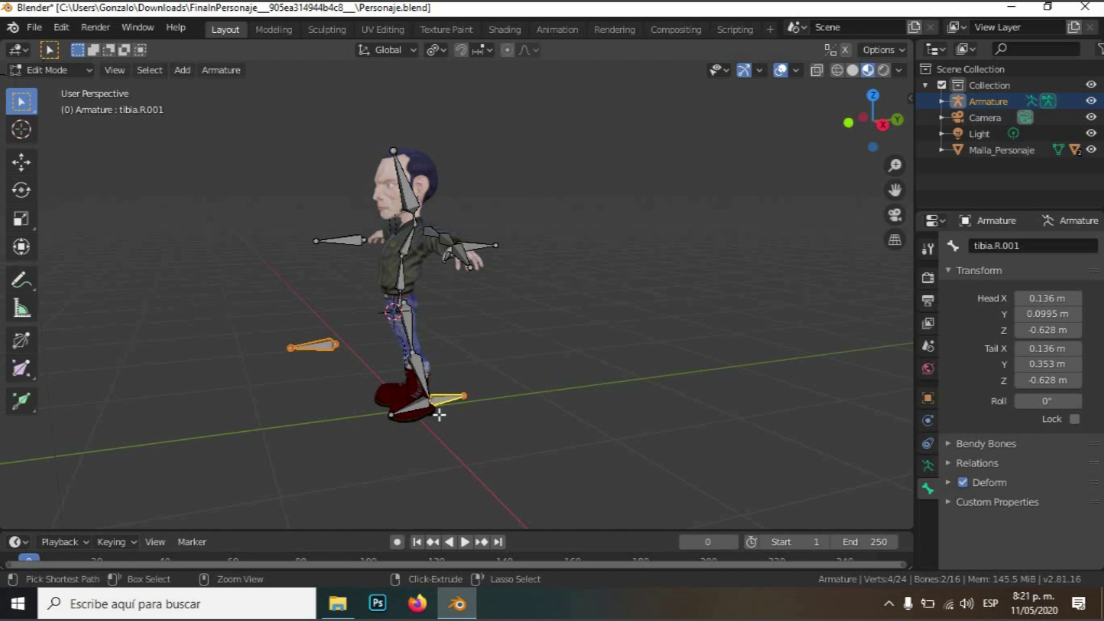
key(ctrl+p)
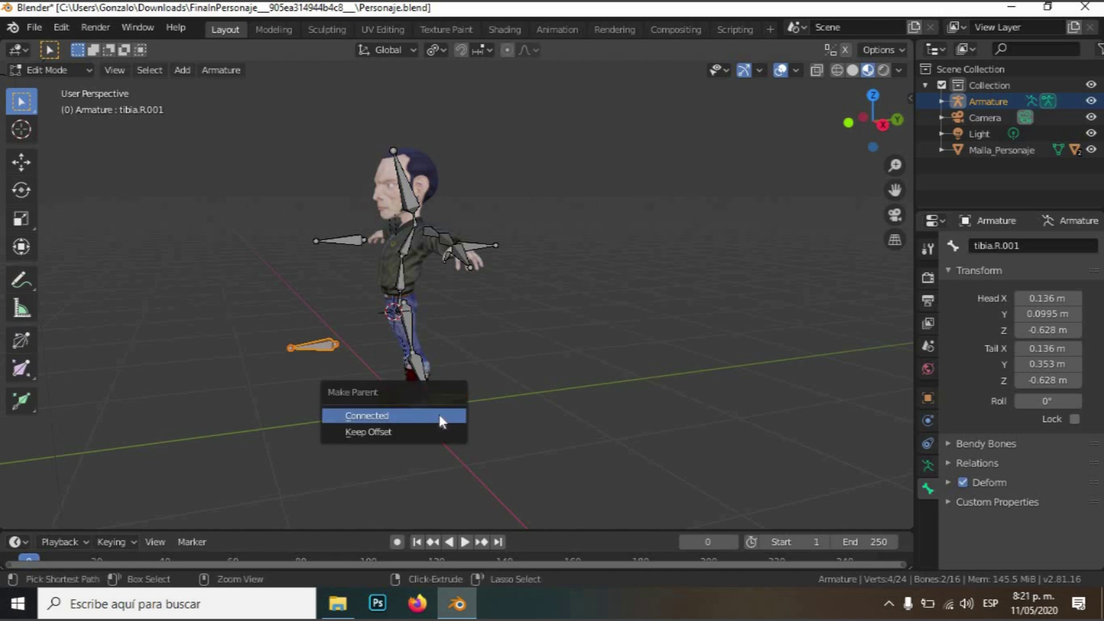
click(398, 431)
Parent the elbow control bone to the wrist control bone, keeping its offset
middle_drag(469, 479, 521, 524)
click(379, 298)
shift+click(501, 257)
key(ctrl+p)
click(506, 262)
Examine the forearm bone and the armature's Viewport Display settings
middle_drag(546, 339, 581, 313)
scroll(518, 299, up, 2)
click(461, 244)
middle_drag(433, 368, 444, 330)
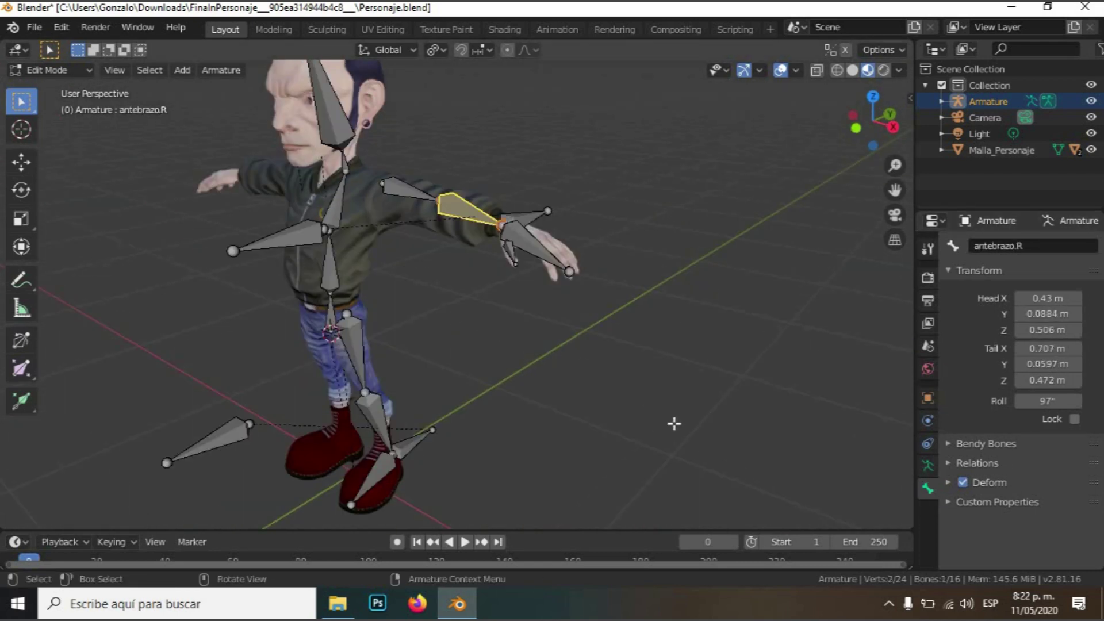
click(928, 465)
scroll(1036, 489, down, 4)
scroll(656, 431, down, 4)
scroll(568, 367, up, 2)
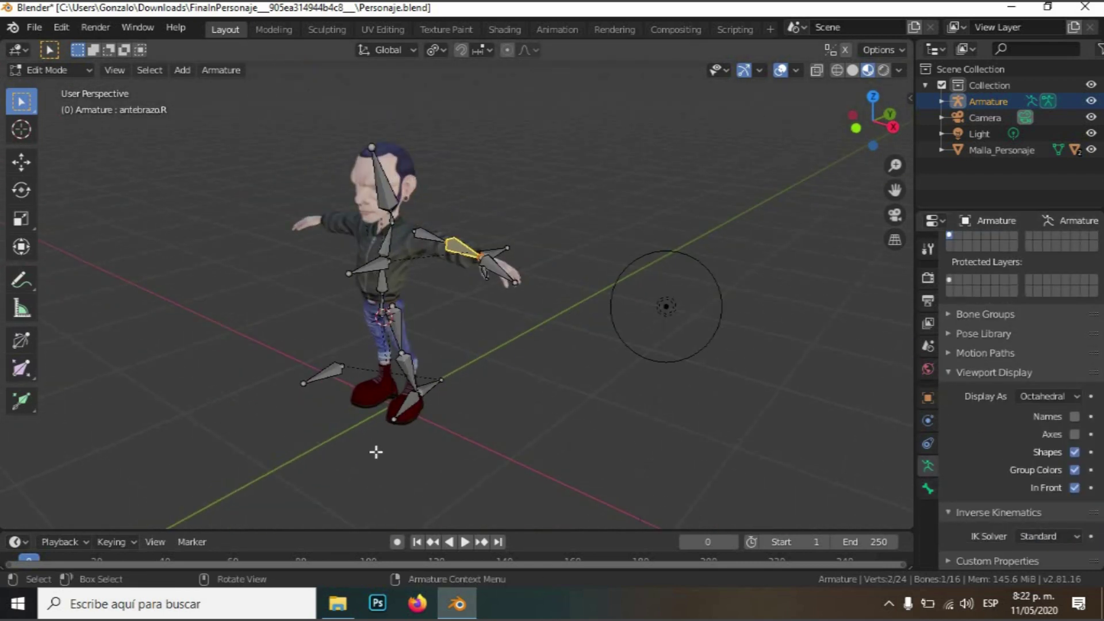
Rename the new control bones, naming the knee control bone Rodilla.R
click(374, 268)
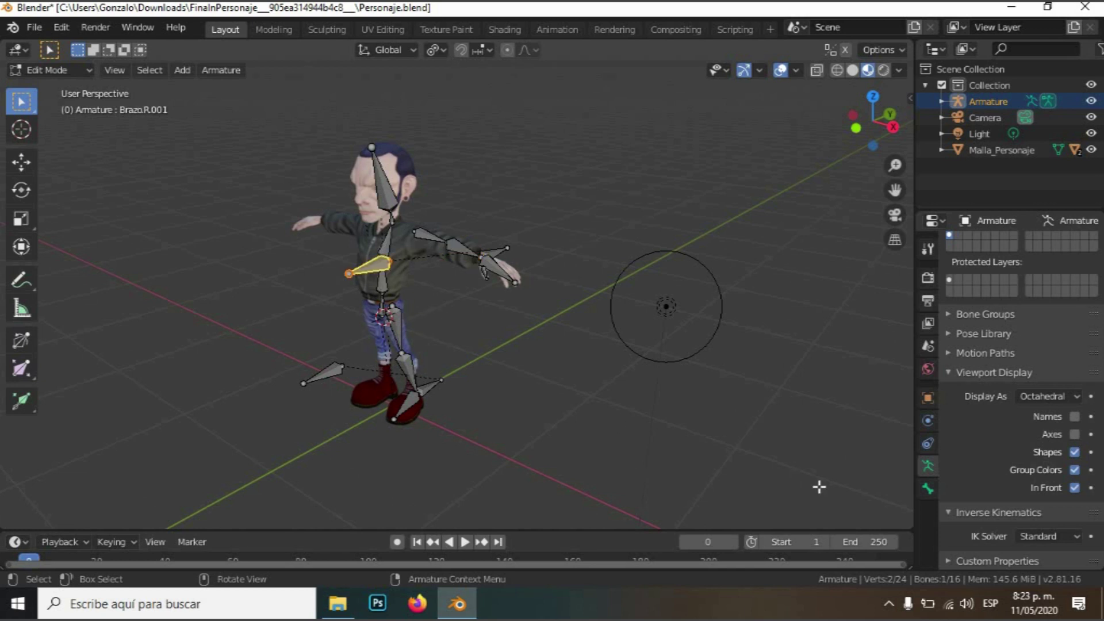
click(1044, 240)
text(cont)
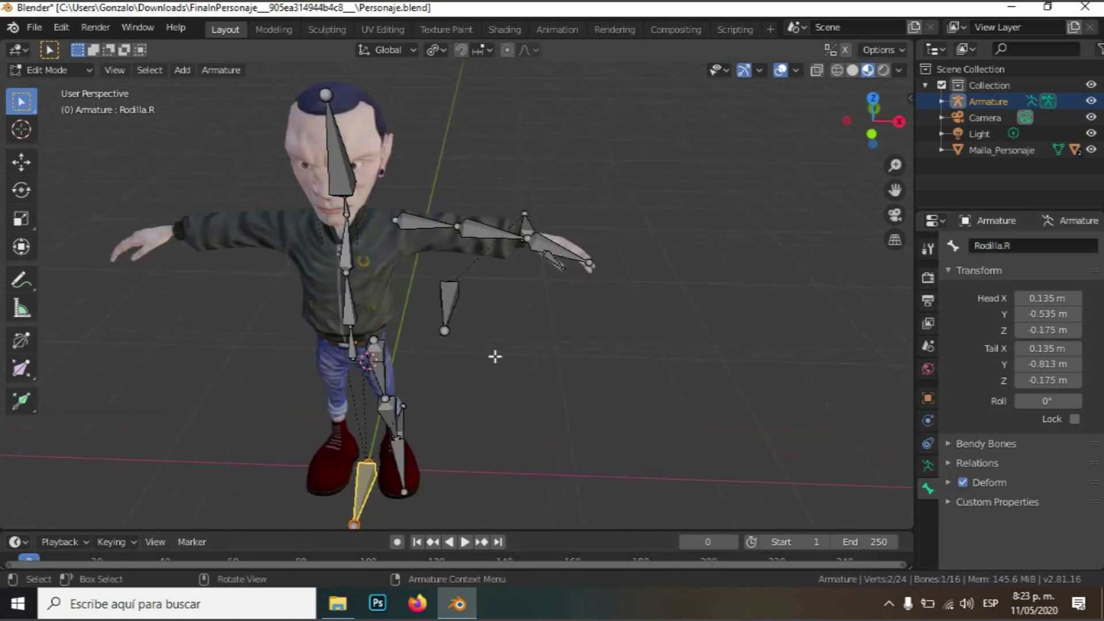
scroll(494, 357, up, 4)
scroll(494, 356, down, 4)
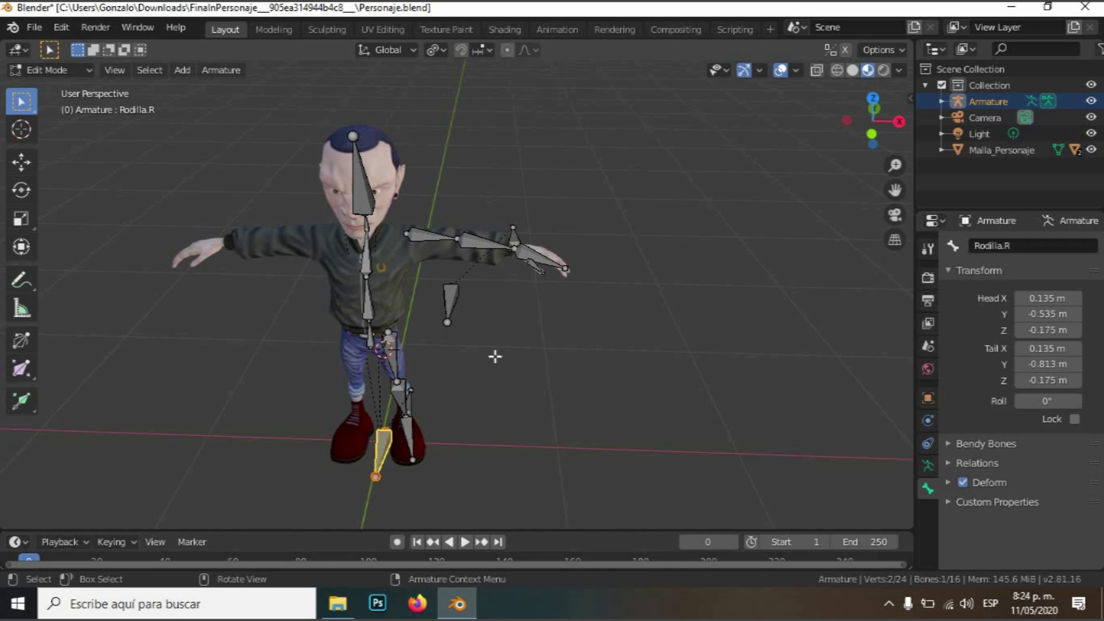
Switch the armature to Pose Mode and add an Inverse Kinematics constraint to the forearm bone antebrazo.R
click(495, 357)
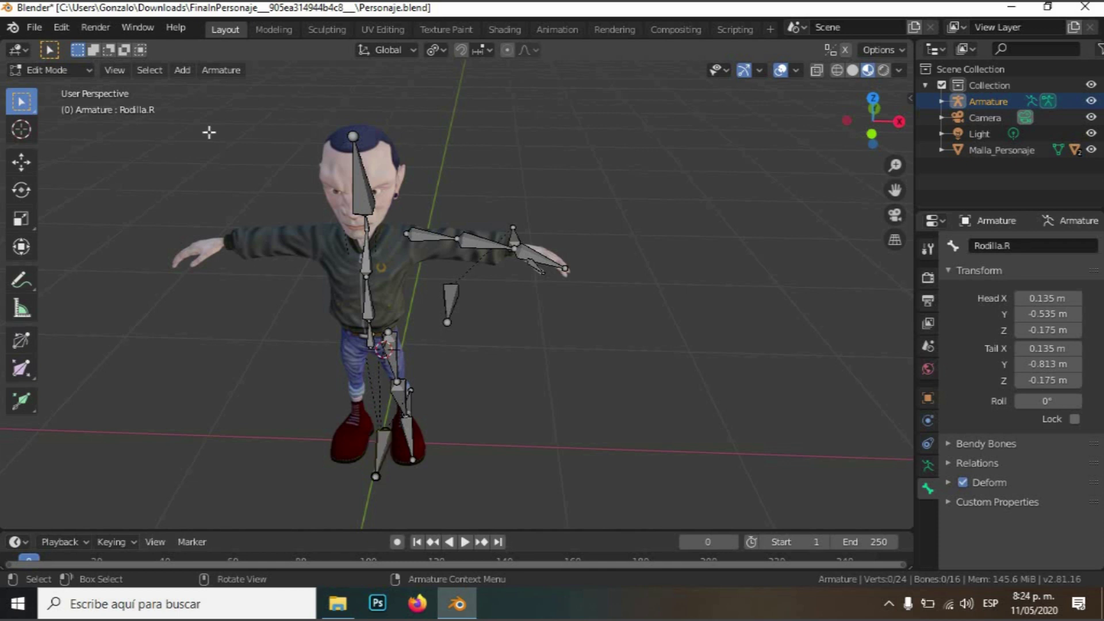
click(89, 70)
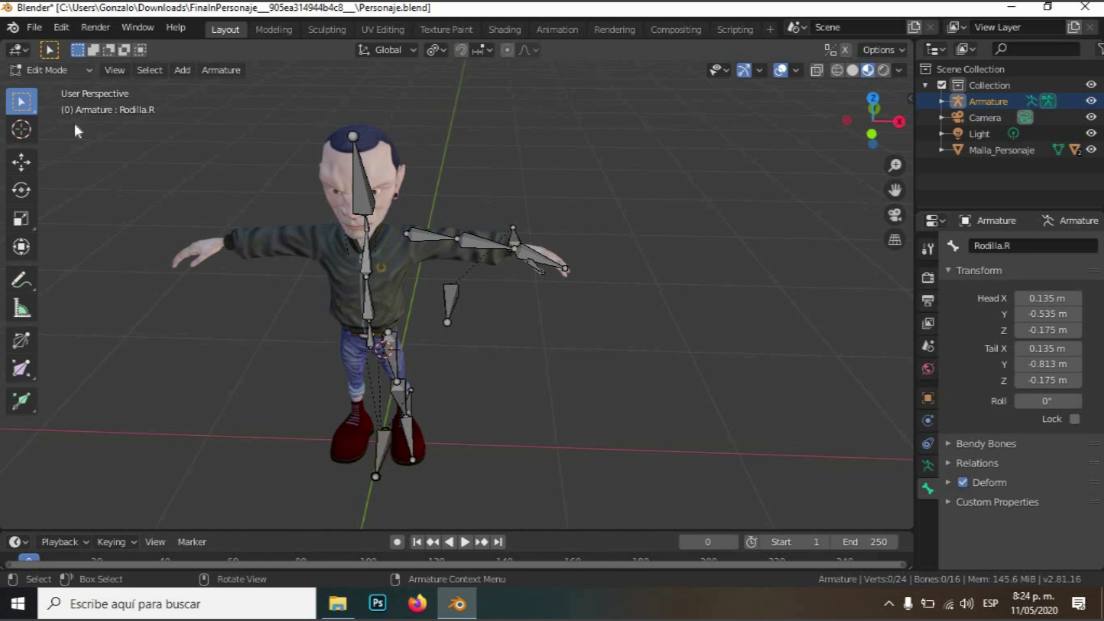
click(72, 126)
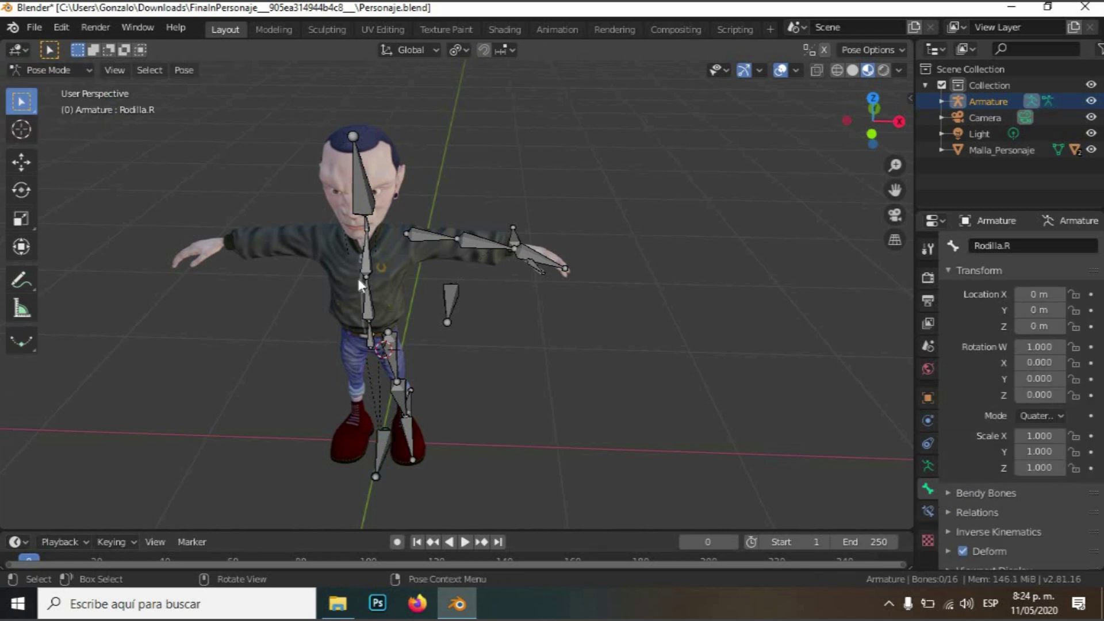
click(470, 241)
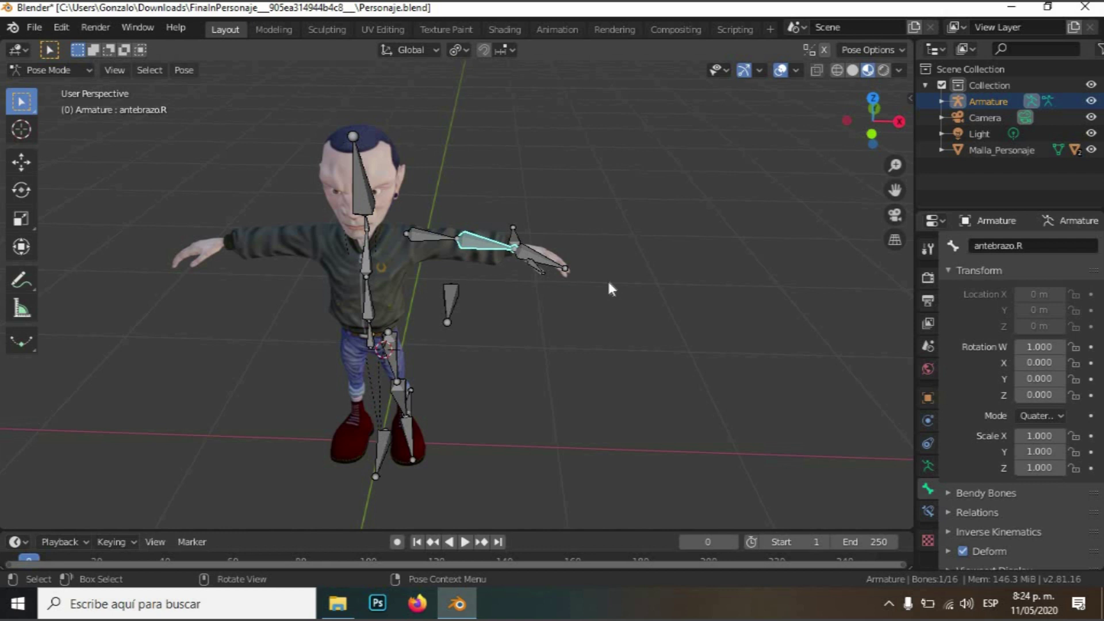
click(928, 511)
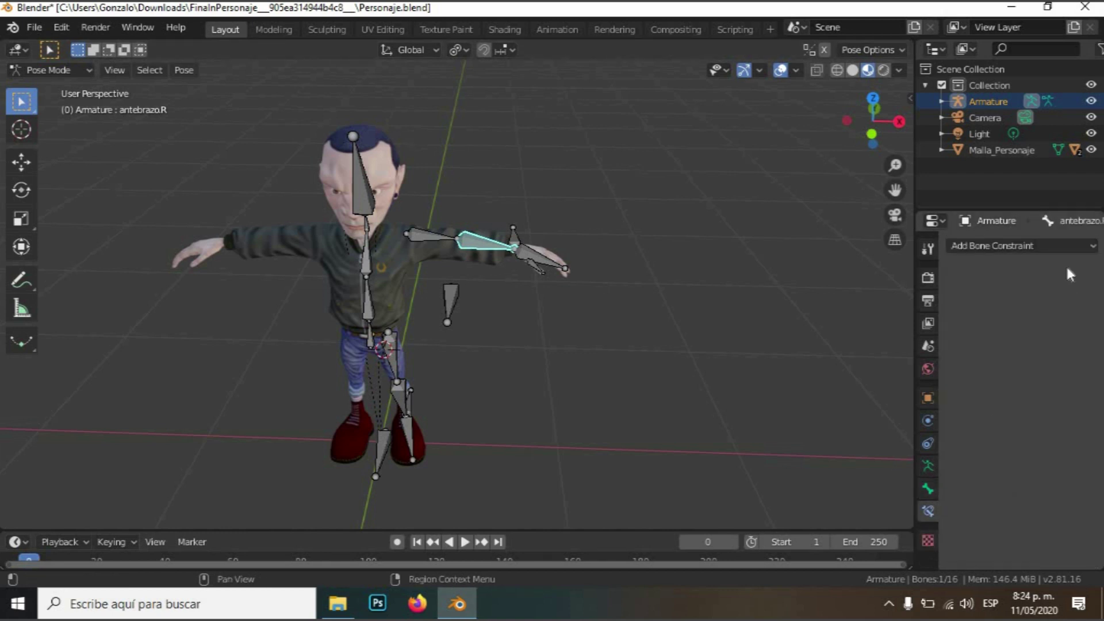
click(1079, 246)
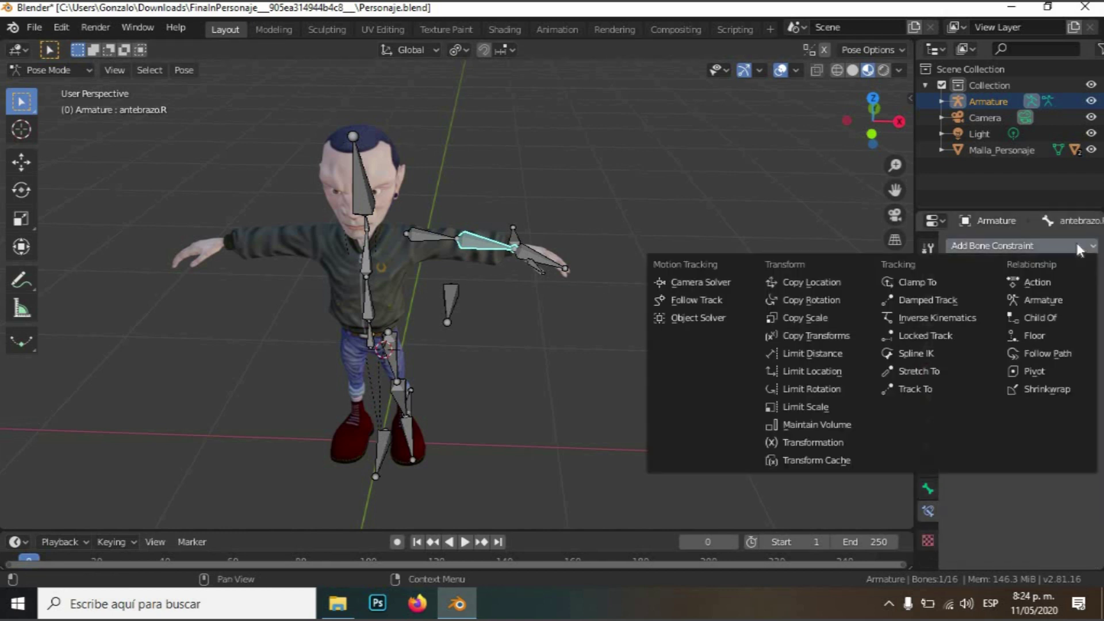
click(933, 320)
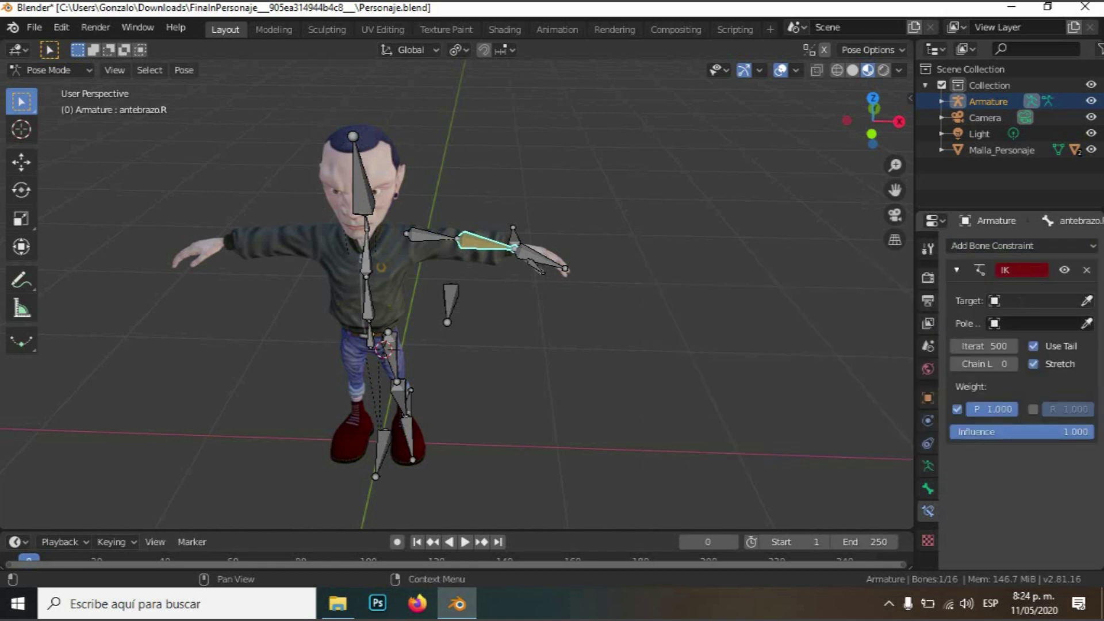
Set the forearm IK constraint's target to the Armature and its target bone to contBrazo.R
click(1019, 300)
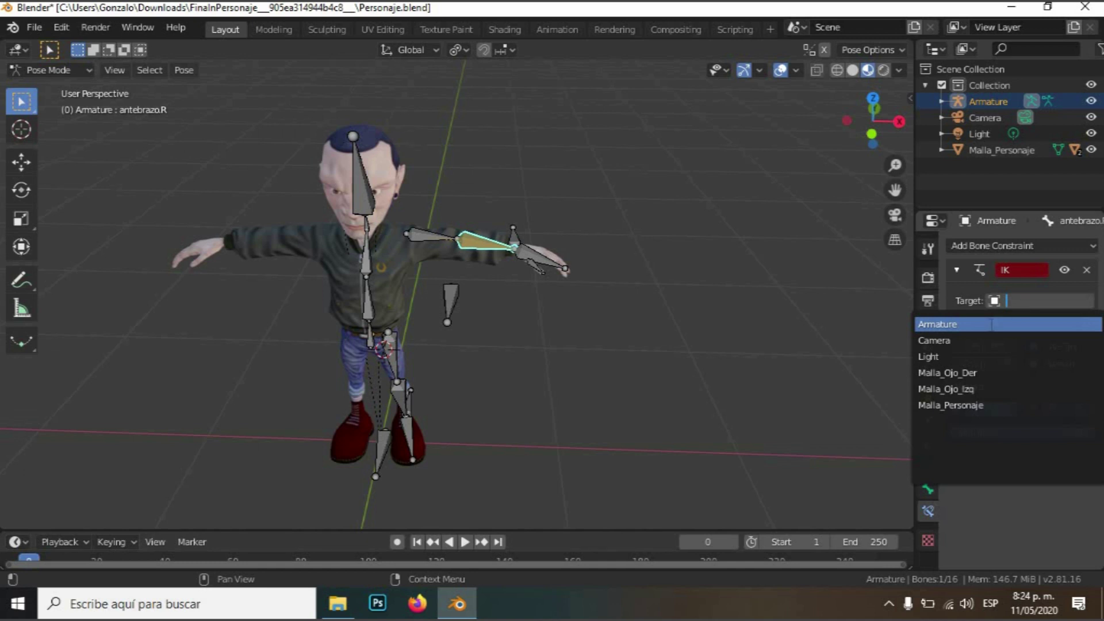
click(970, 323)
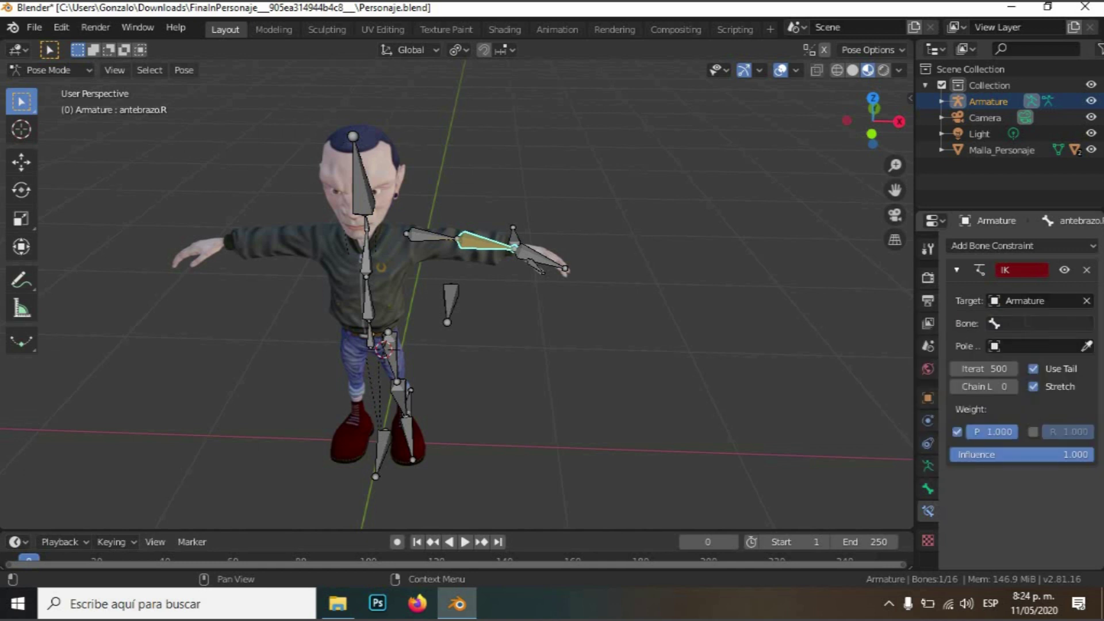
click(1029, 324)
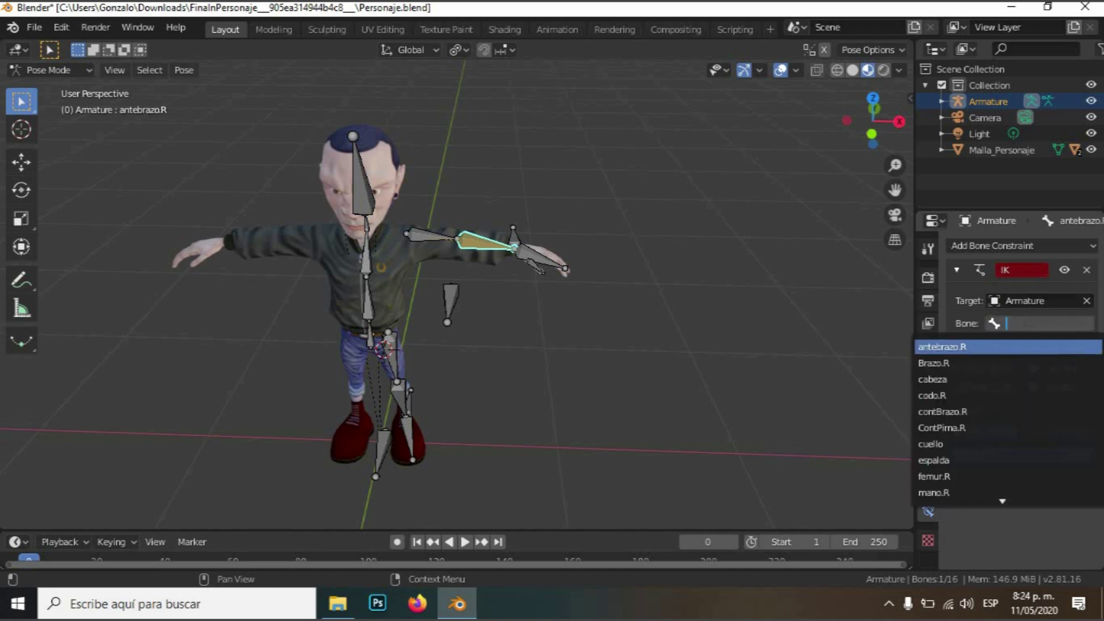
click(988, 411)
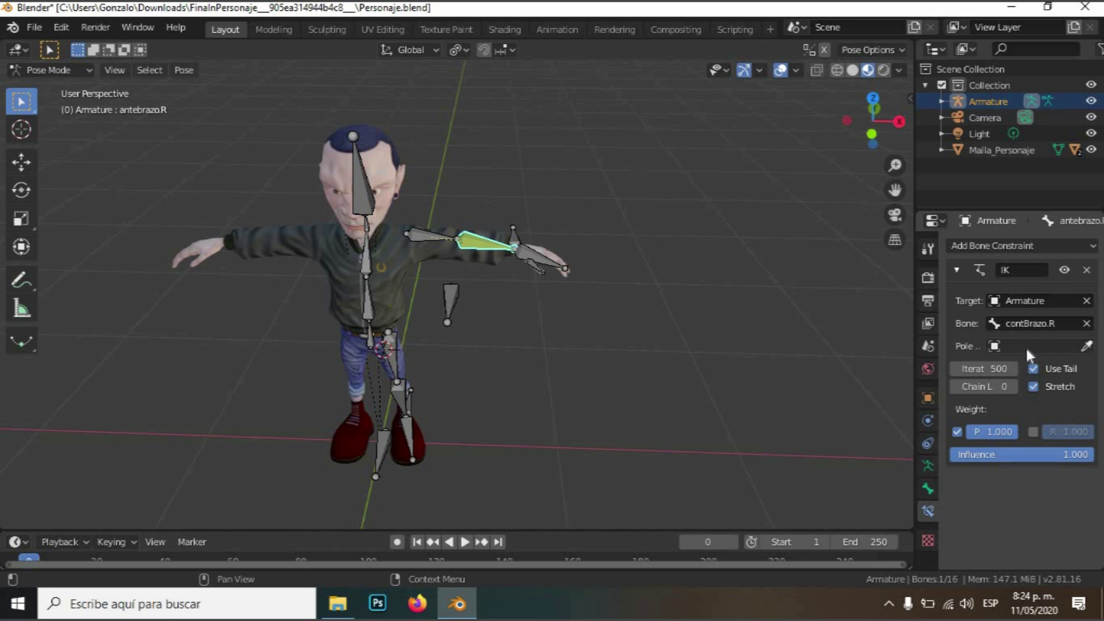
Set the forearm IK constraint's pole target to the Armature, using the elbow control bone codo.R
click(1087, 345)
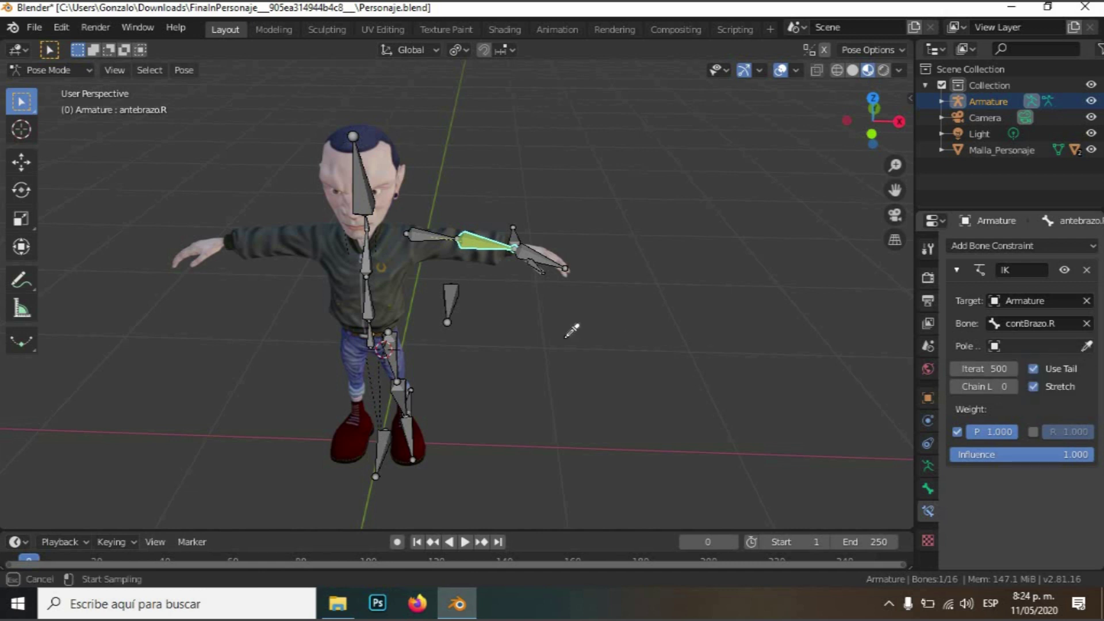
click(451, 293)
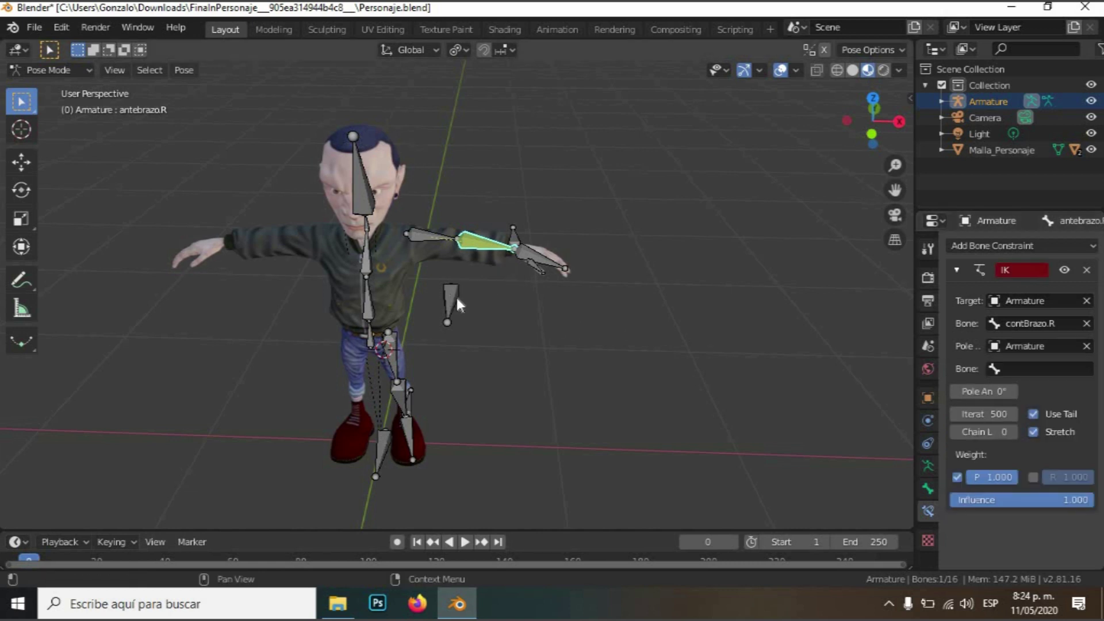
click(1038, 369)
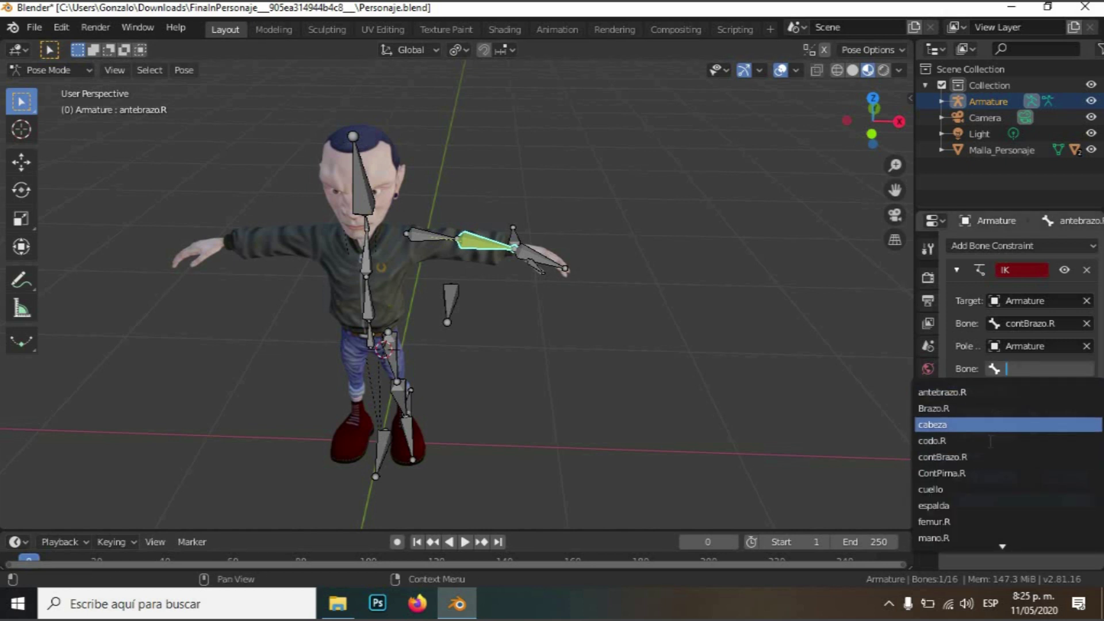
click(998, 441)
Set the forearm IK constraint's pole angle to 90° and its chain length to 2
scroll(575, 351, up, 3)
middle_drag(368, 230, 521, 263)
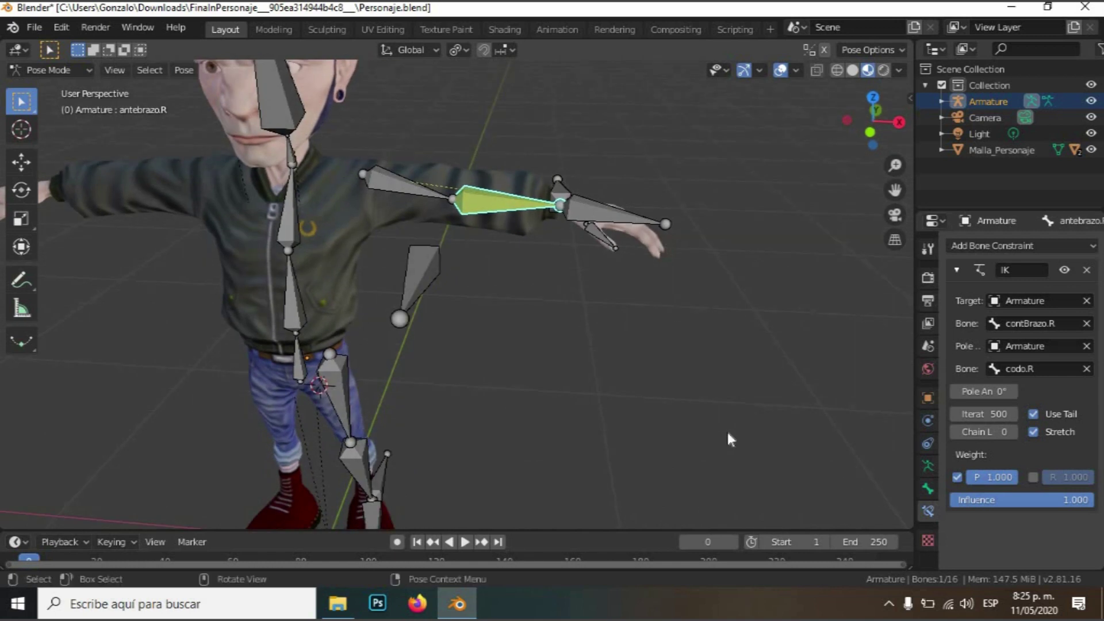
mouse_move(984, 391)
mouse_down()
mouse_move(1041, 391)
mouse_move(986, 391)
mouse_move(983, 406)
mouse_up()
double_click(985, 391)
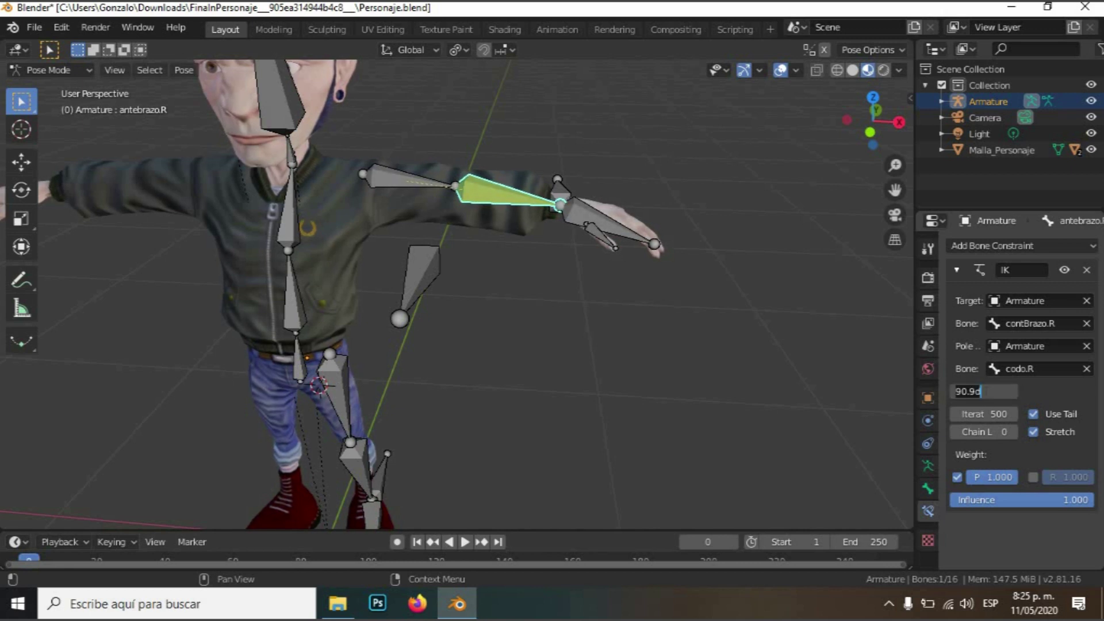
key(BackSpace)
key(BackSpace)
key(BackSpace)
key(Return)
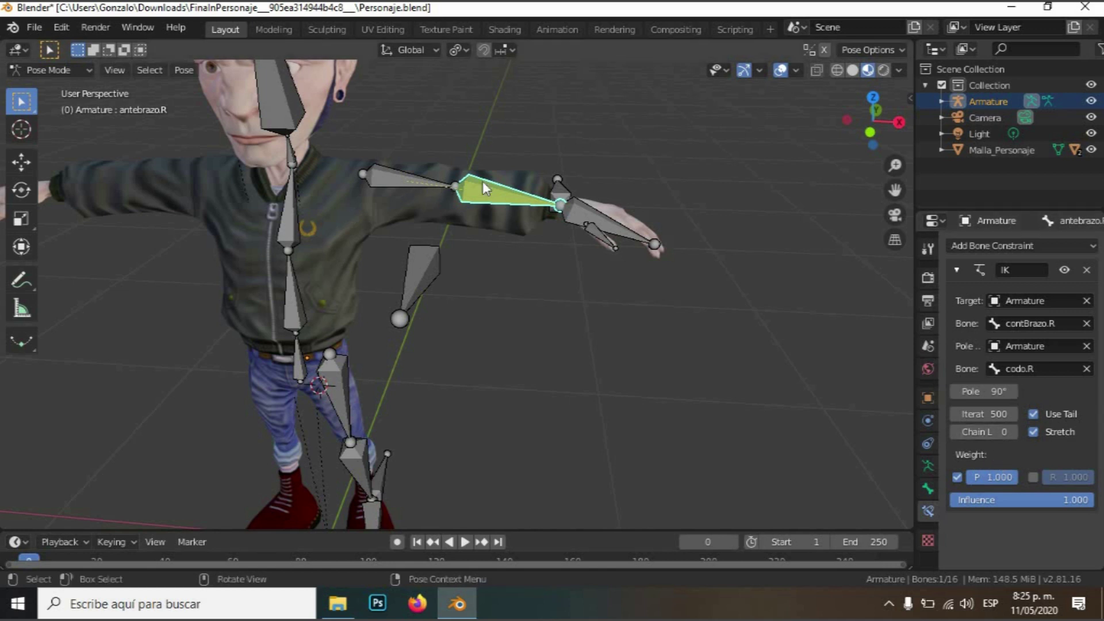
click(1013, 432)
Test the arm's inverse kinematics by moving the wrist control bone contBrazo.R
click(571, 202)
click(565, 206)
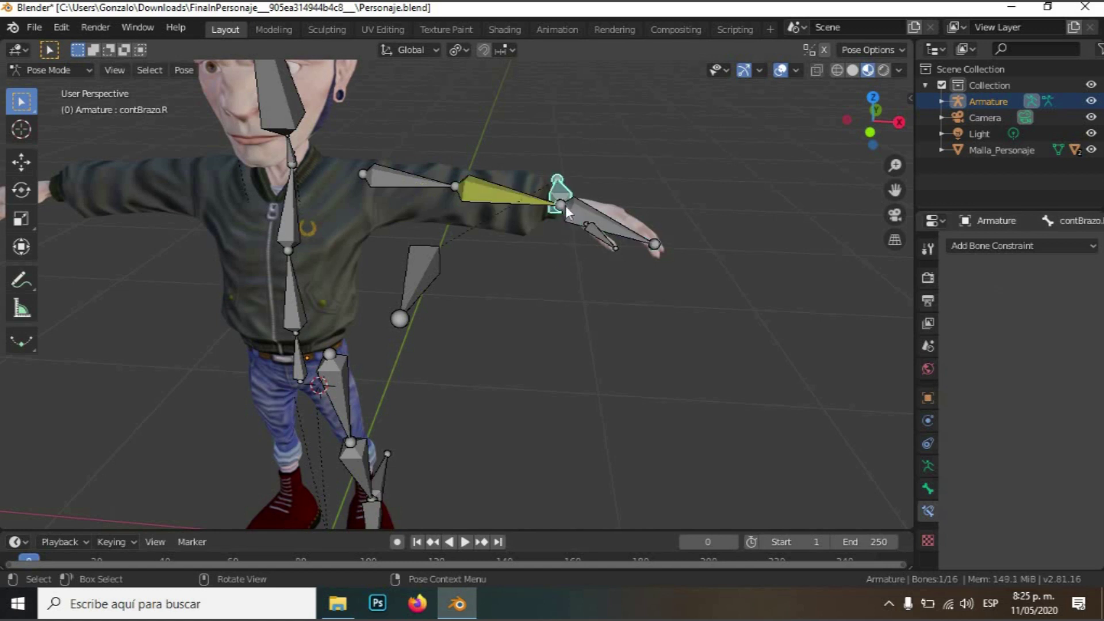
key(g)
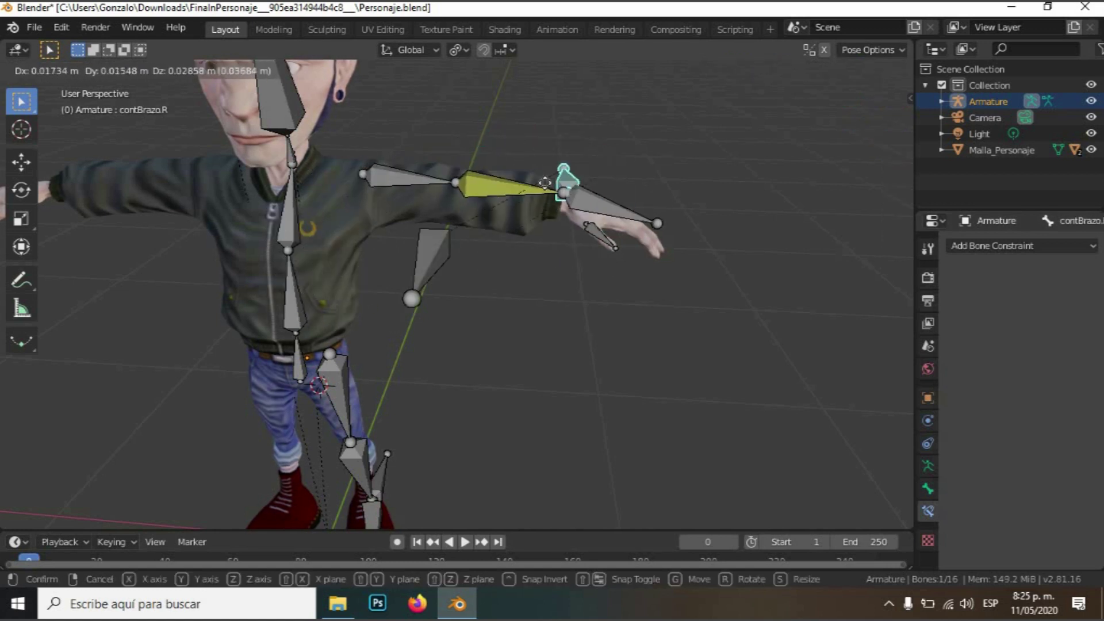
click(606, 274)
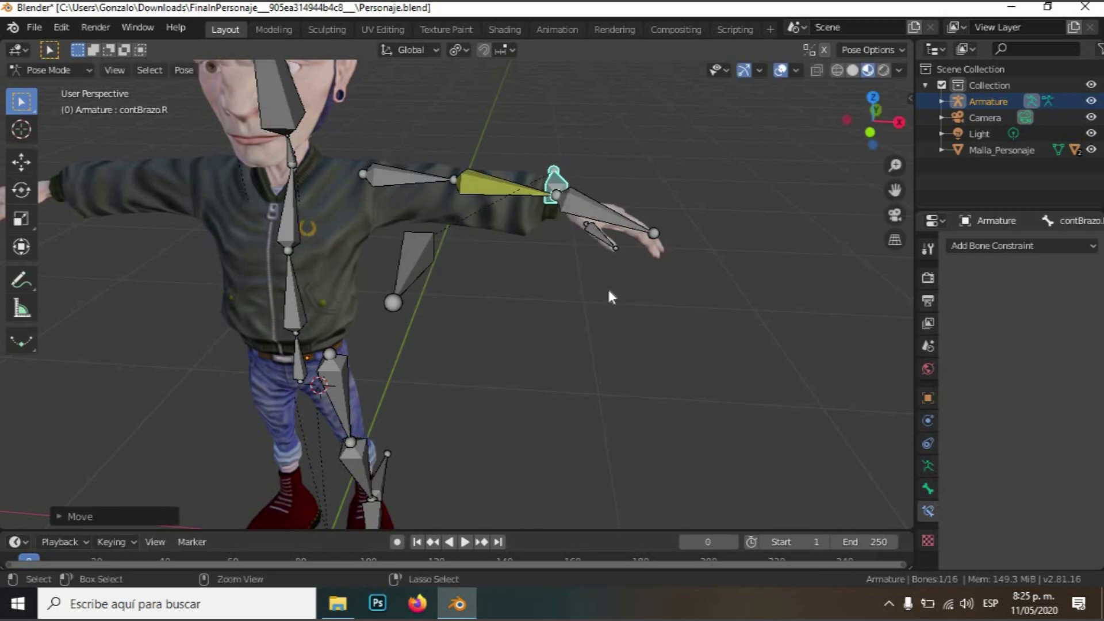
In Edit Mode, parent the thumb bone pulgar.R to the forearm bone antebrazo.R with Keep Offset, and return the armature to Pose Mode
click(599, 235)
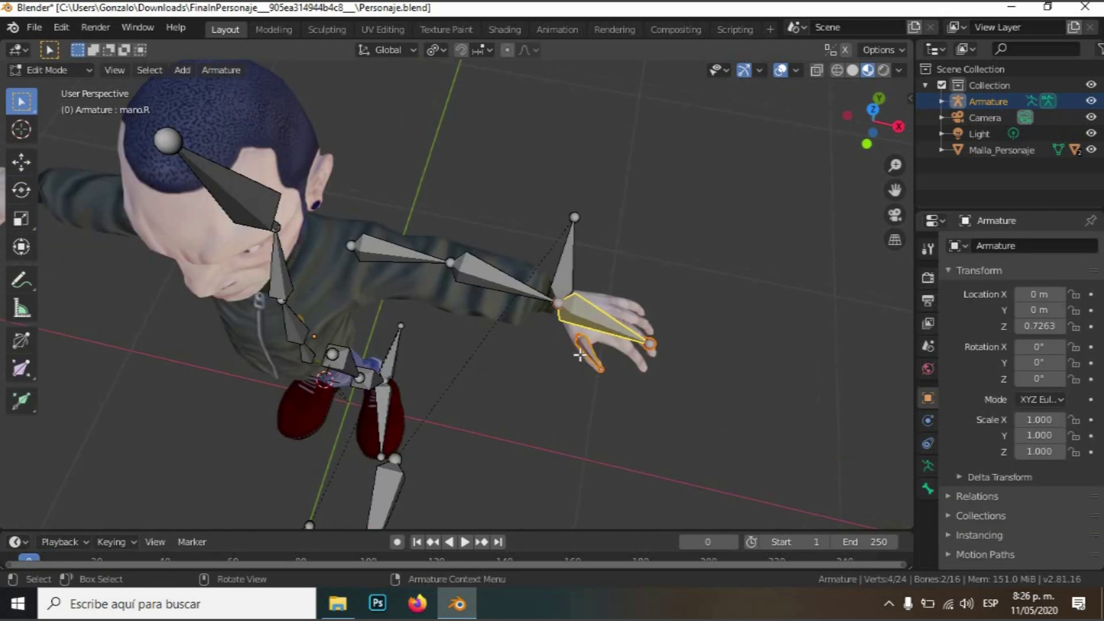
click(581, 355)
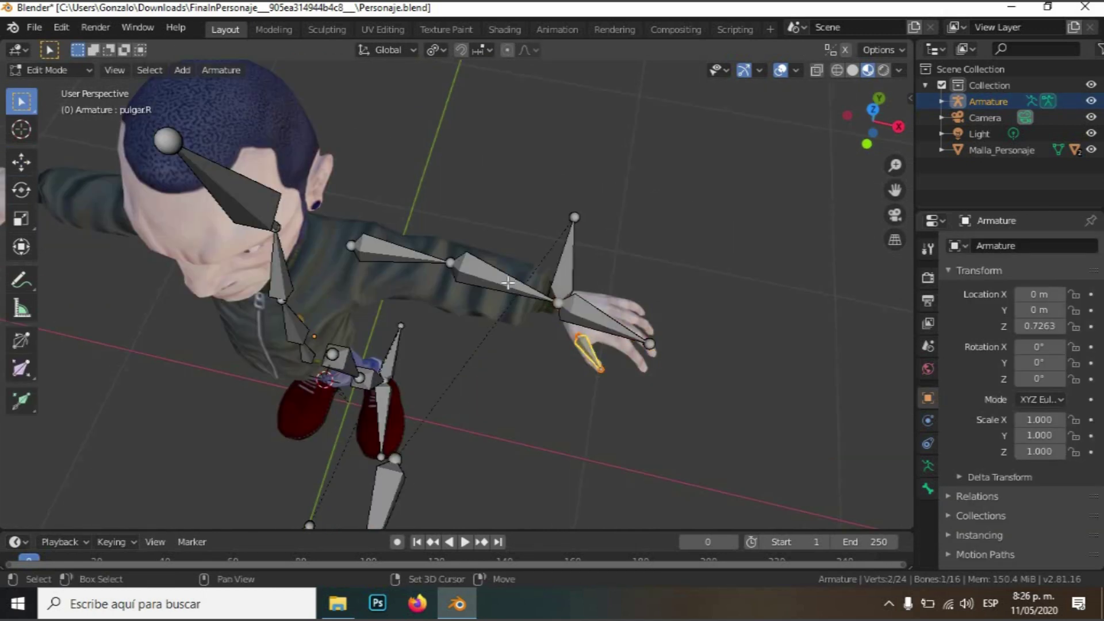
shift+click(508, 283)
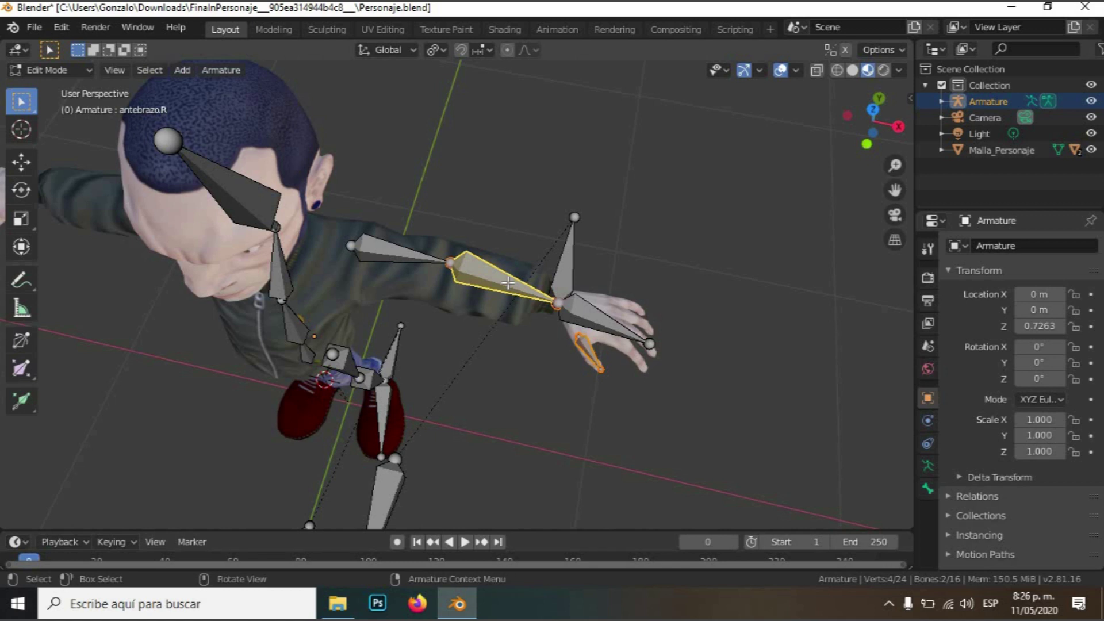
key(ctrl+p)
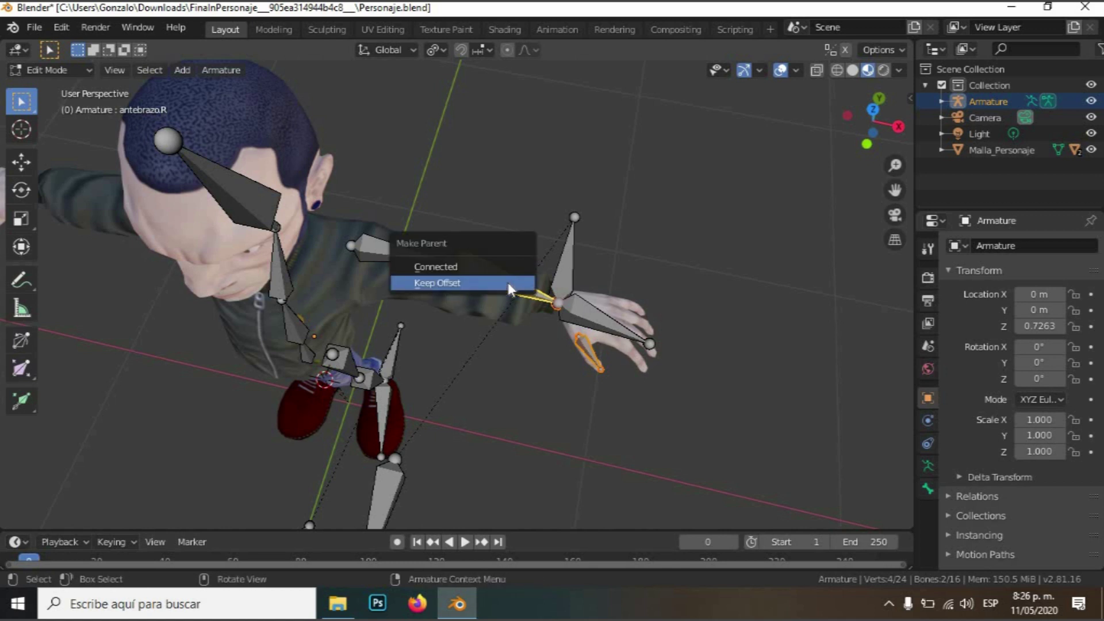
click(509, 282)
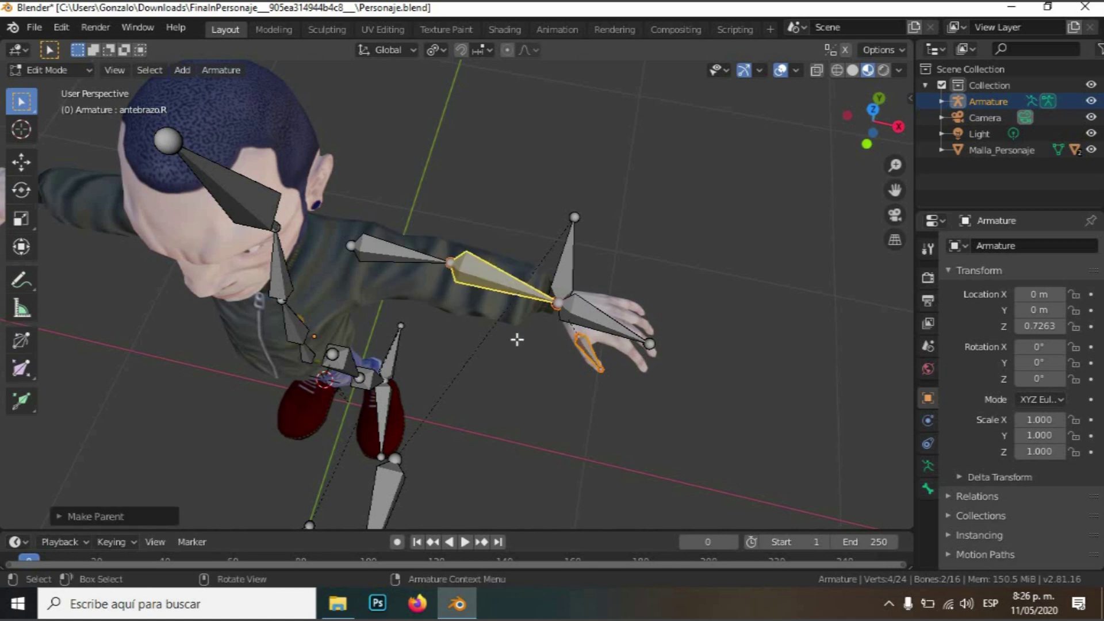
key(Tab)
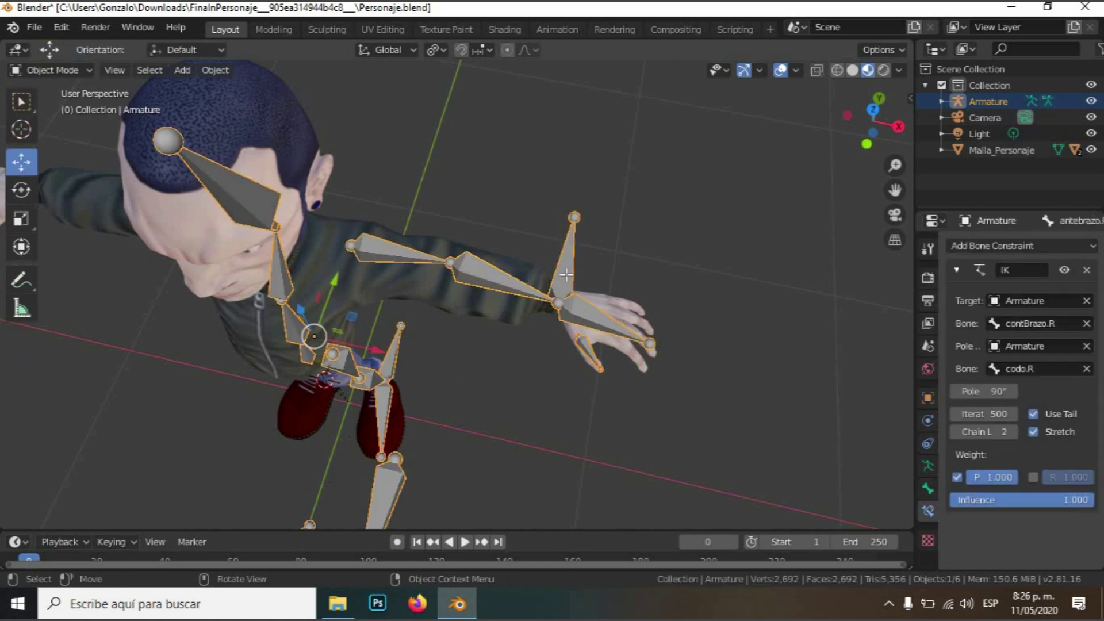
key(Tab)
click(71, 68)
click(54, 122)
Test the arm rig by moving the wrist control bone contBrazo.R and the elbow control bone codo.R
key(g)
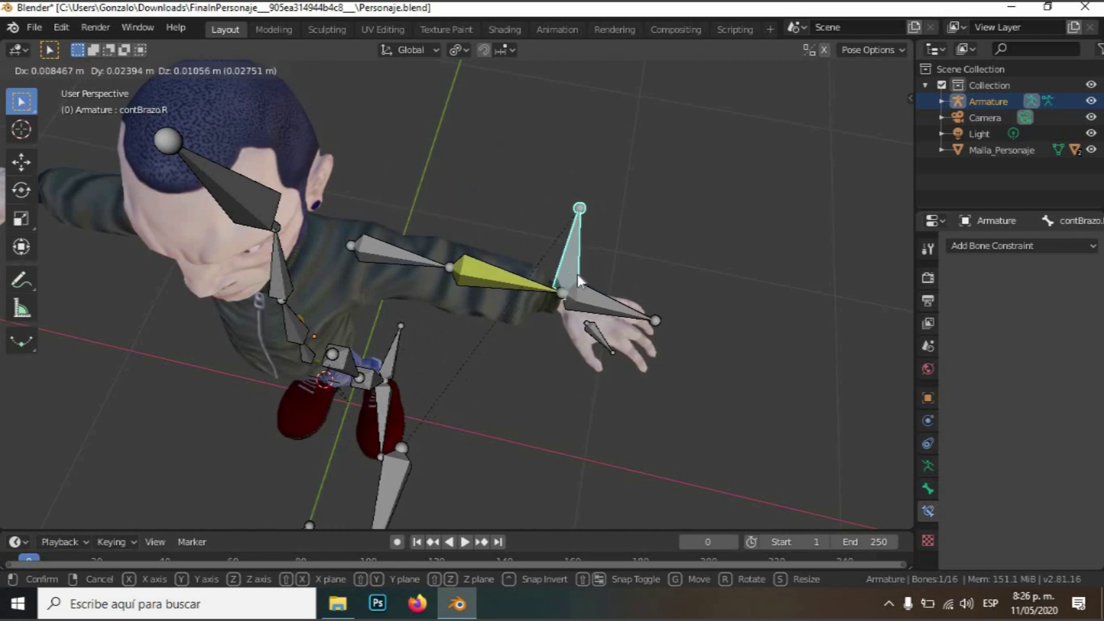
click(608, 349)
middle_drag(509, 294, 455, 283)
click(457, 295)
key(g)
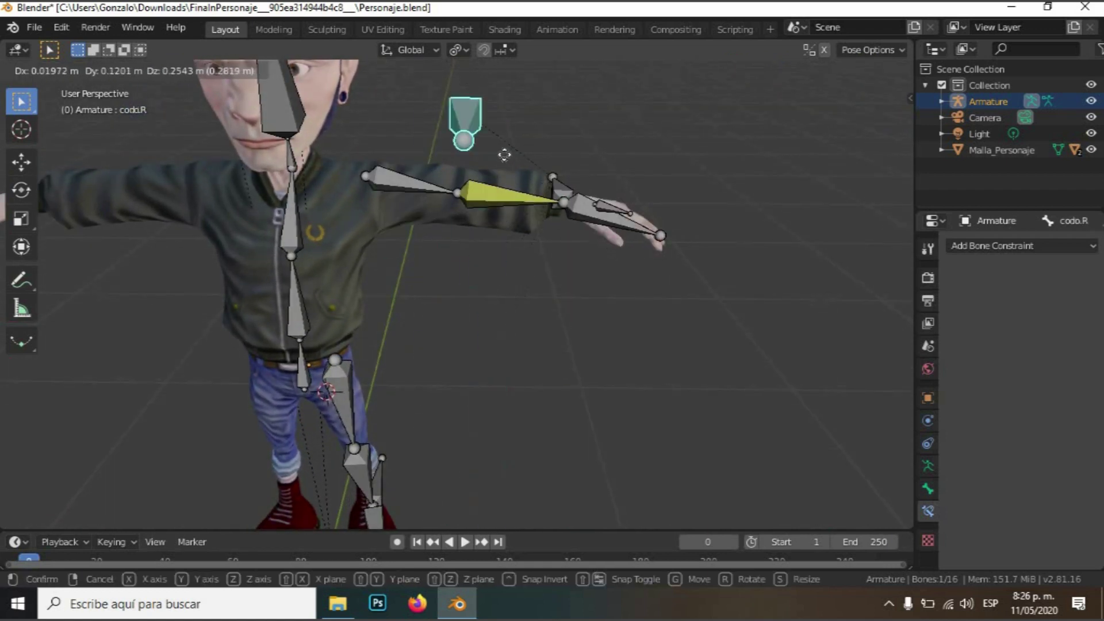
click(487, 438)
Add an Inverse Kinematics constraint to the shin bone tibia.R
middle_drag(433, 423, 383, 440)
scroll(383, 441, up, 5)
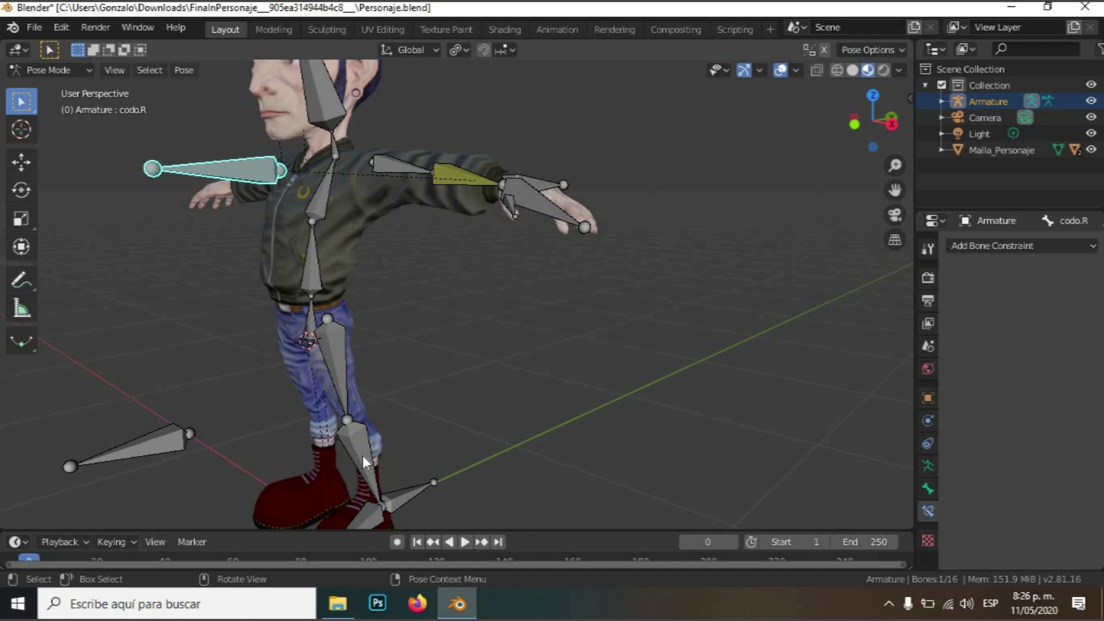
click(371, 457)
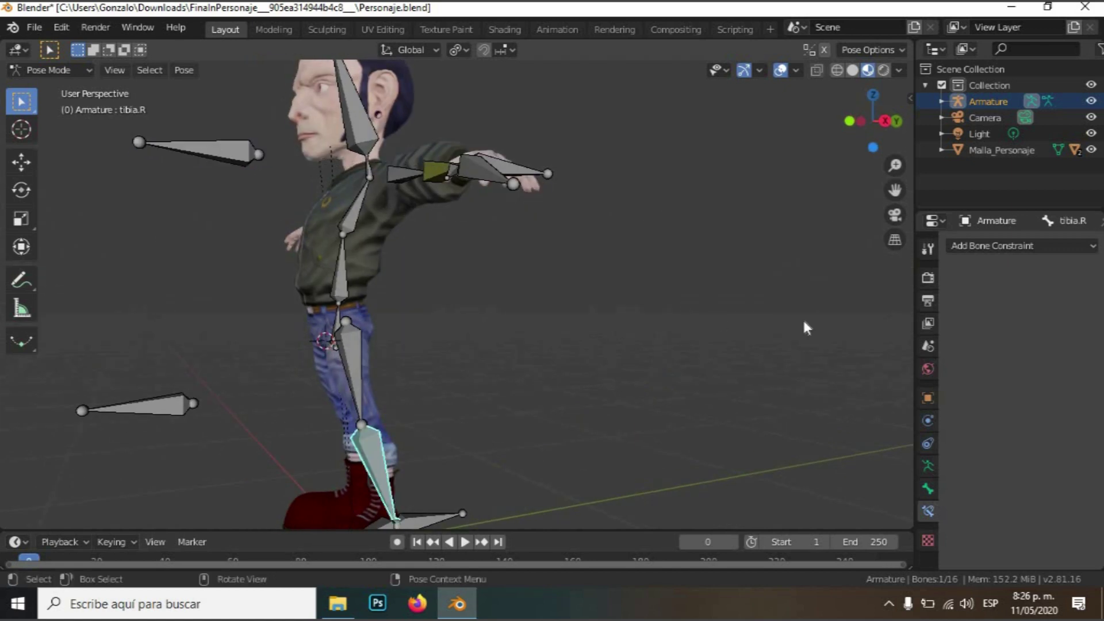
scroll(754, 368, down, 2)
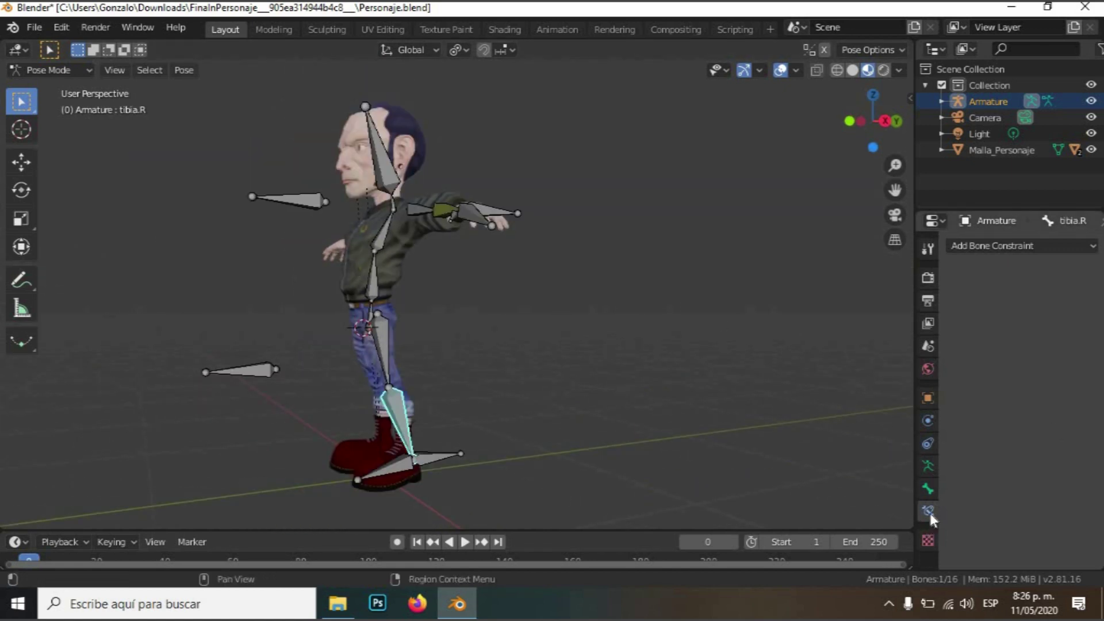
click(1057, 244)
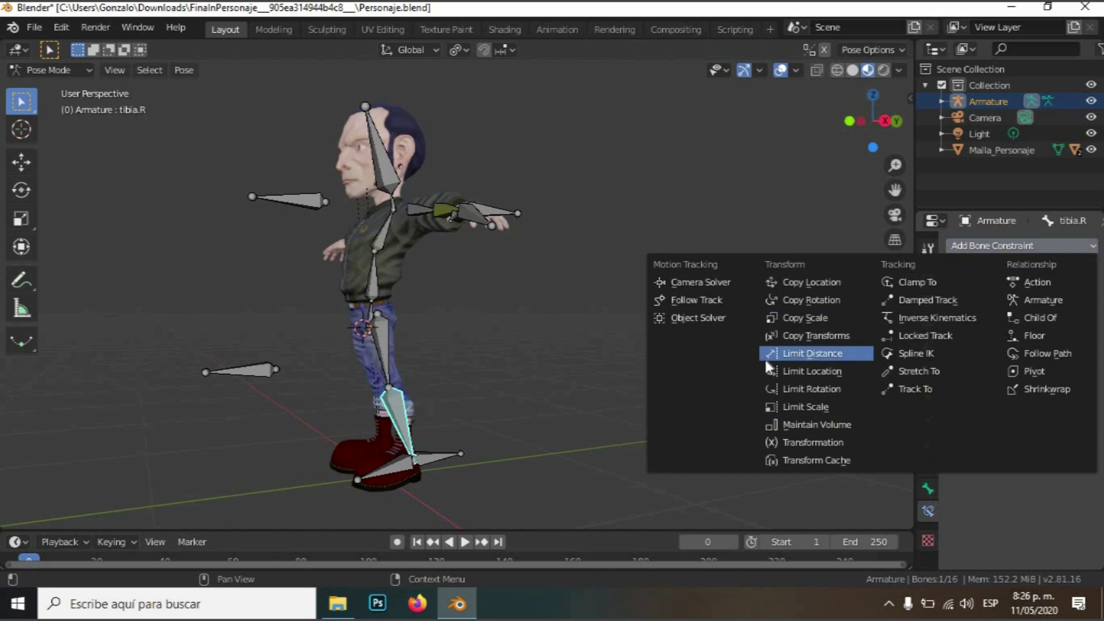
click(938, 318)
Set the shin IK constraint's target to the Armature and its target bone to ContPima.R
click(1087, 301)
click(432, 458)
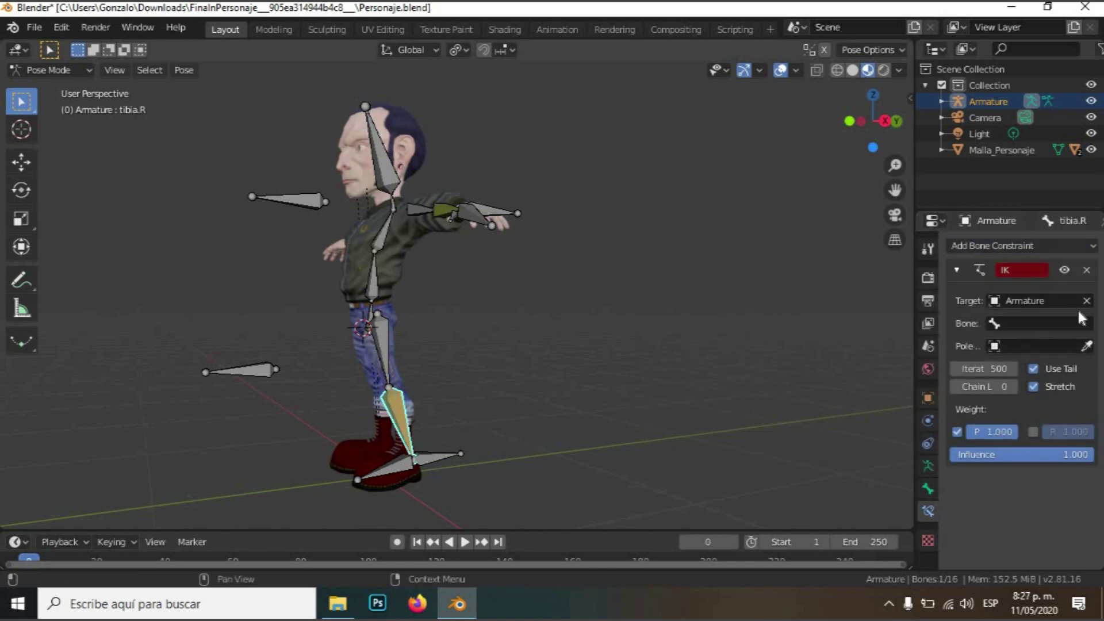
click(1064, 323)
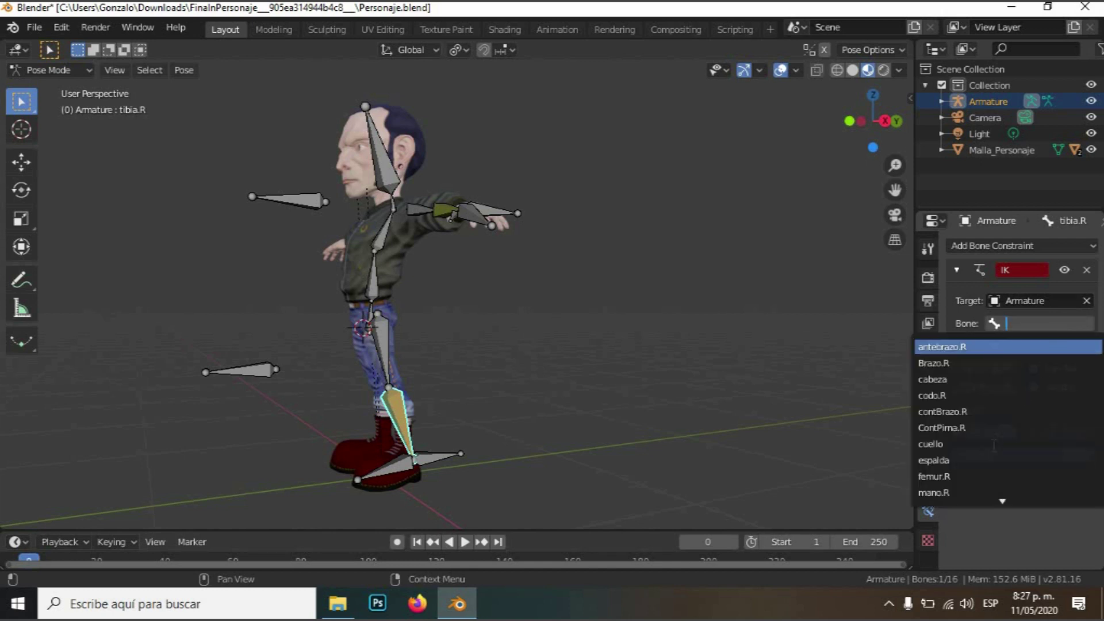
click(984, 428)
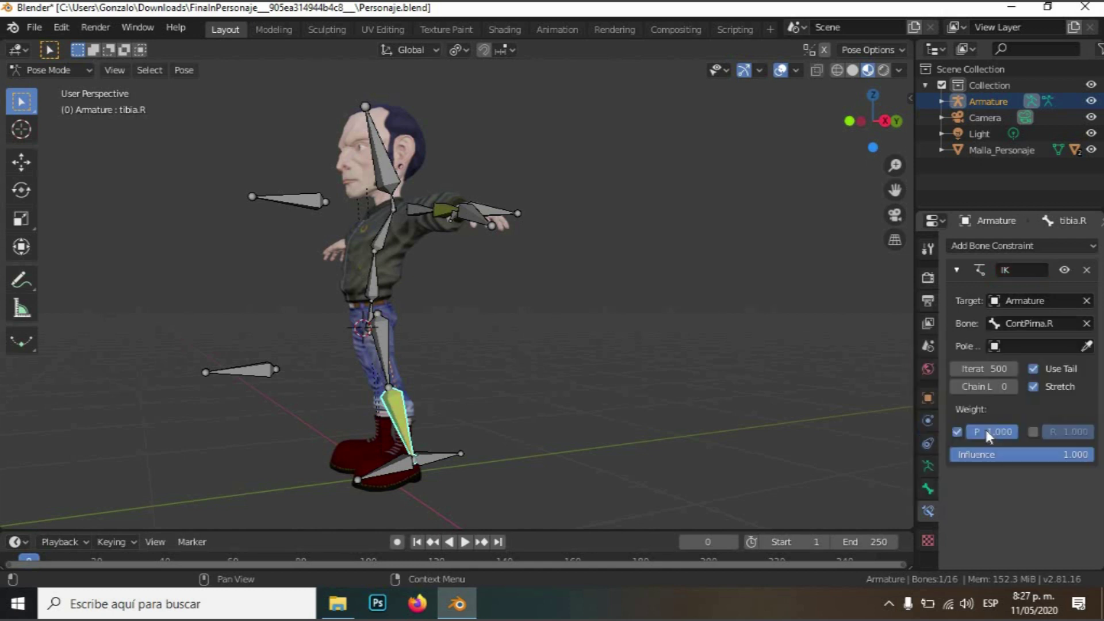
Set the shin IK constraint's pole target to the Armature, using the knee control bone Rodilla.R
click(1035, 345)
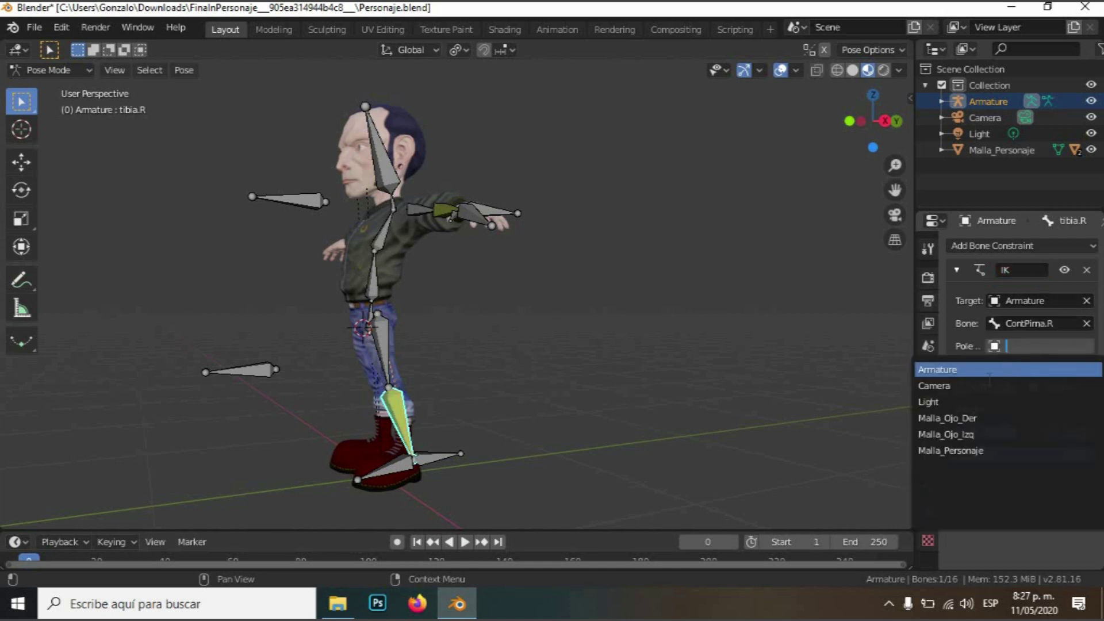
click(989, 384)
click(1020, 346)
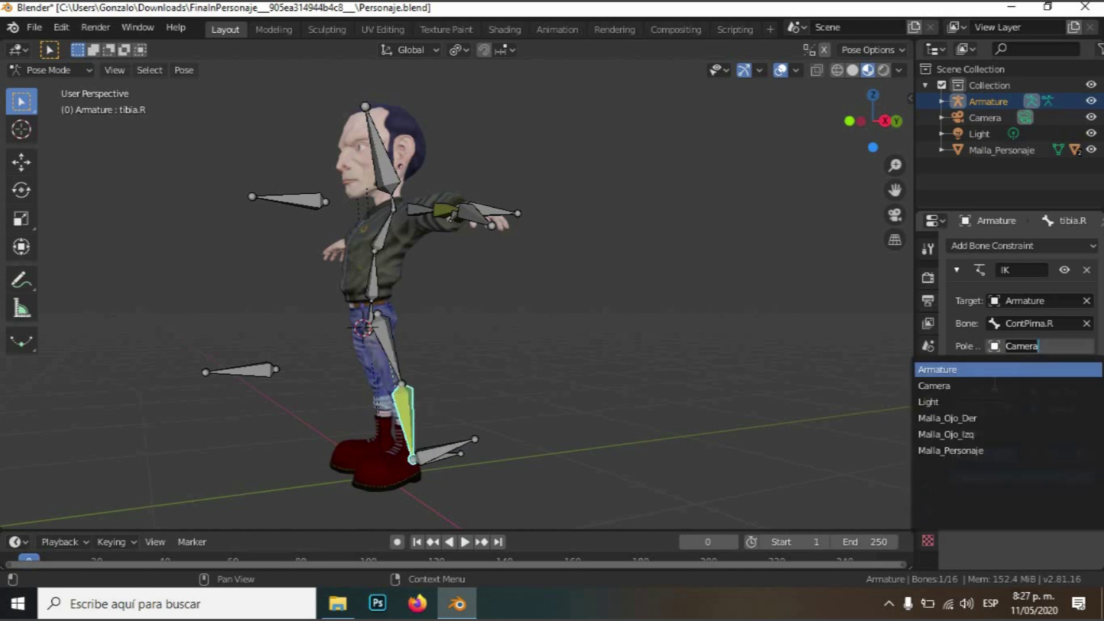
click(993, 370)
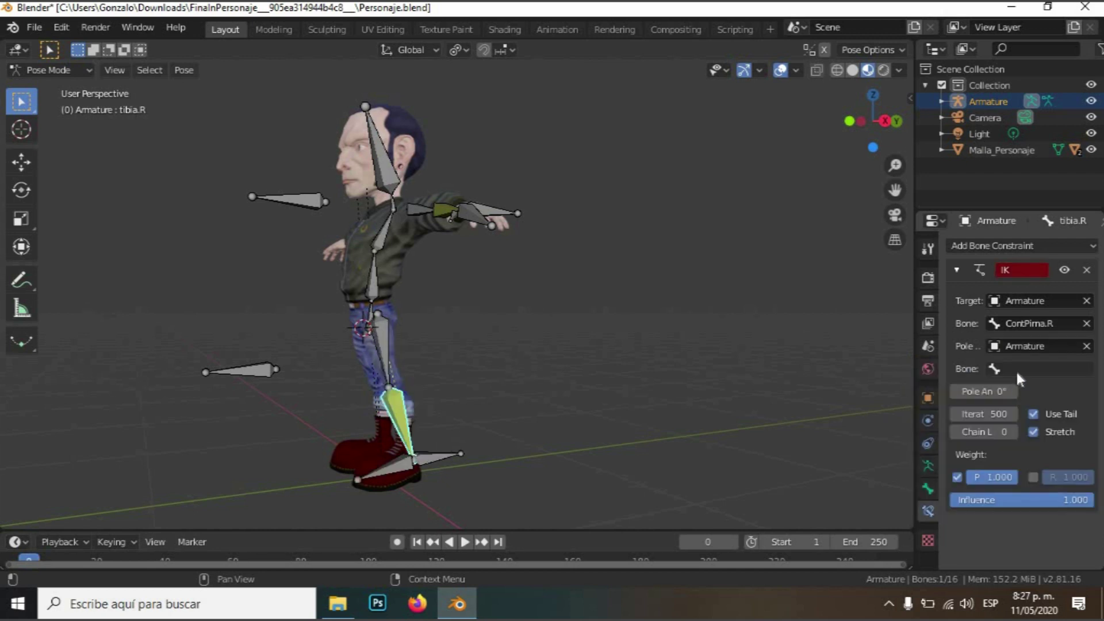
click(1016, 369)
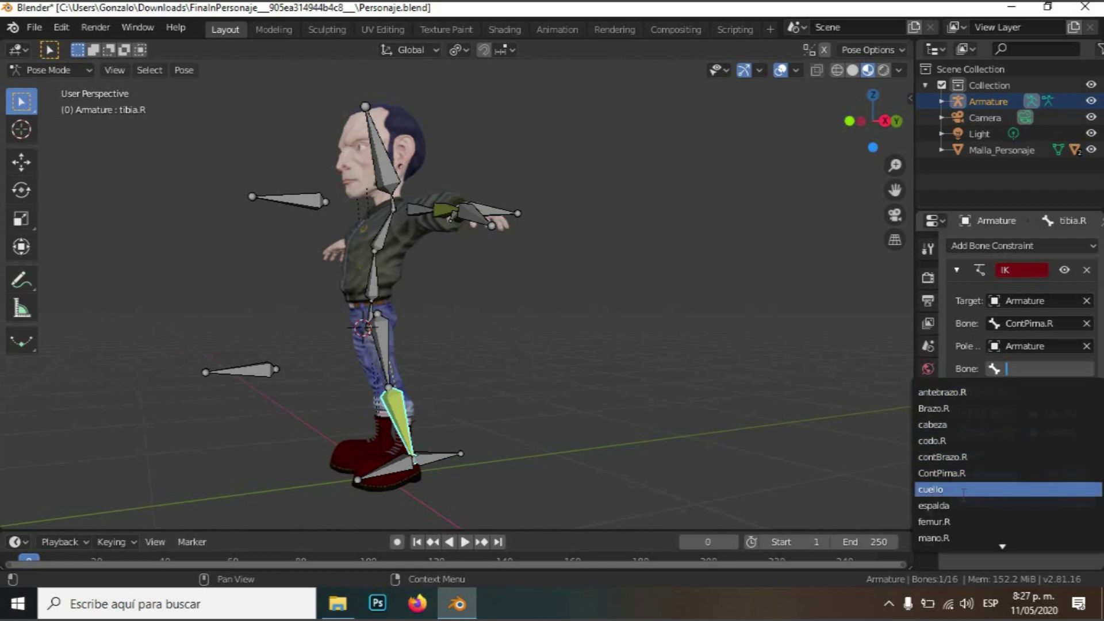
scroll(968, 512, down, 5)
click(968, 538)
Set the shin IK constraint's pole angle to 90°
middle_drag(594, 439, 800, 463)
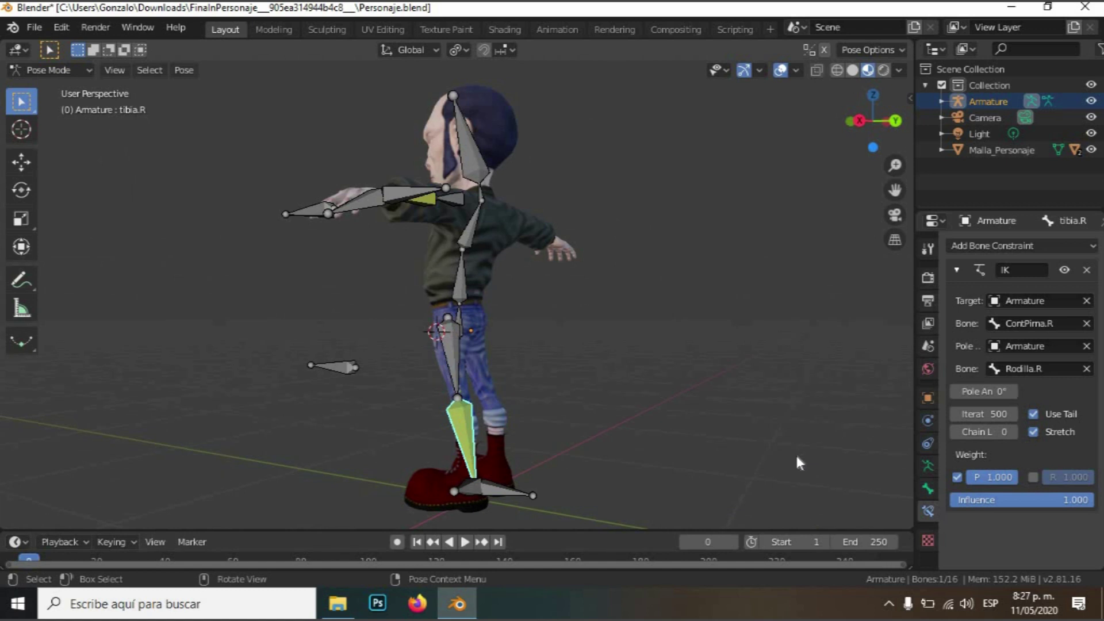
click(991, 392)
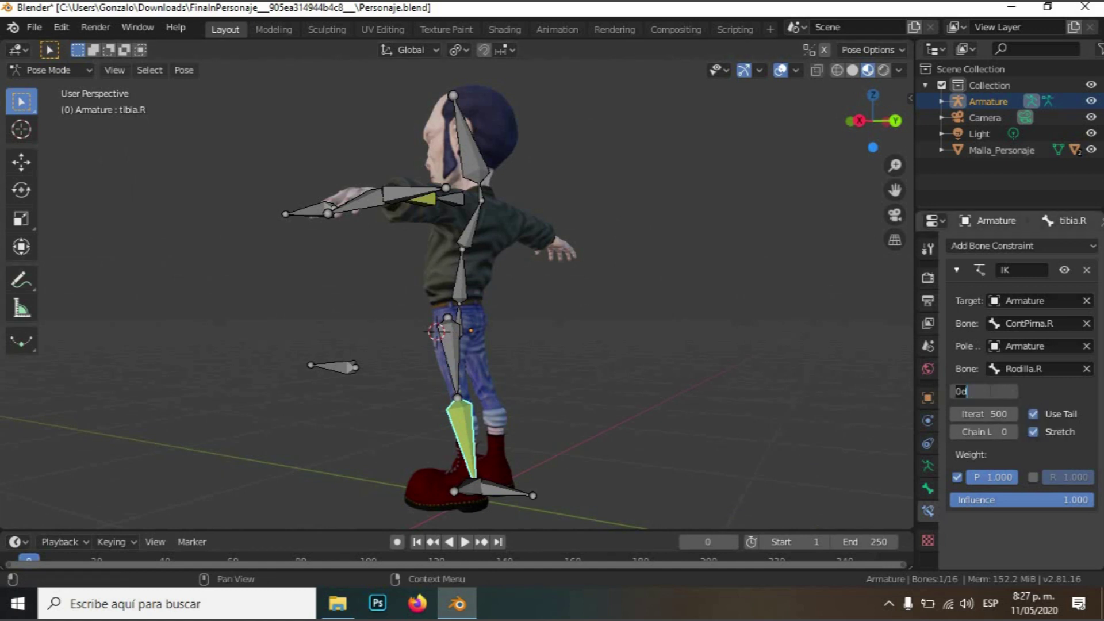
text(90)
key(Return)
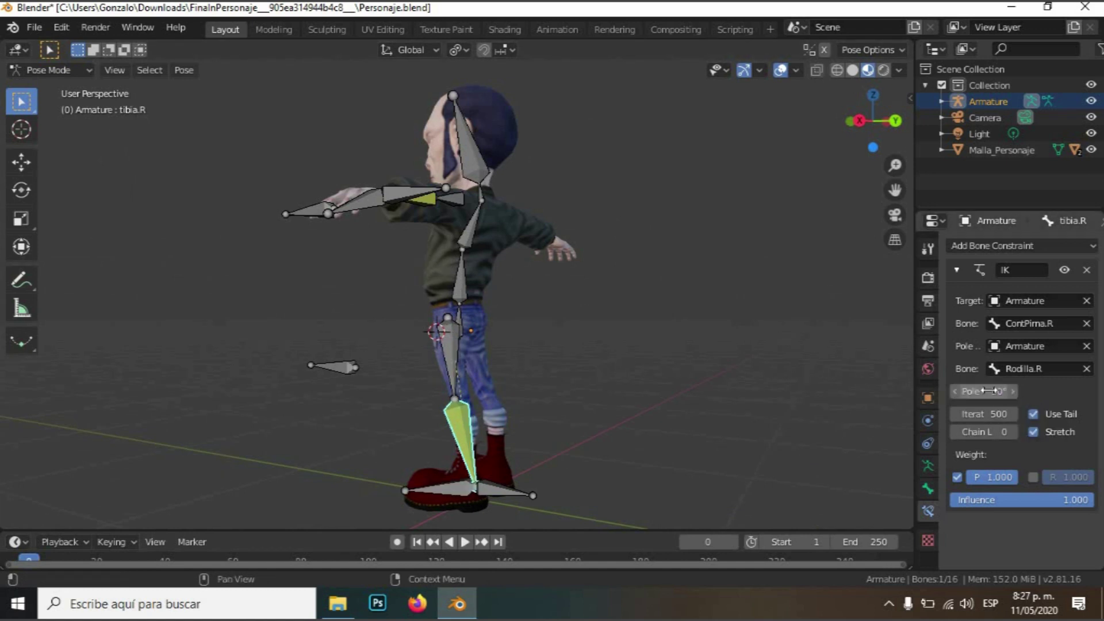
Set the chain length of the shin bone's IK constraint to 2
middle_drag(512, 512, 593, 489)
scroll(504, 440, down, 3)
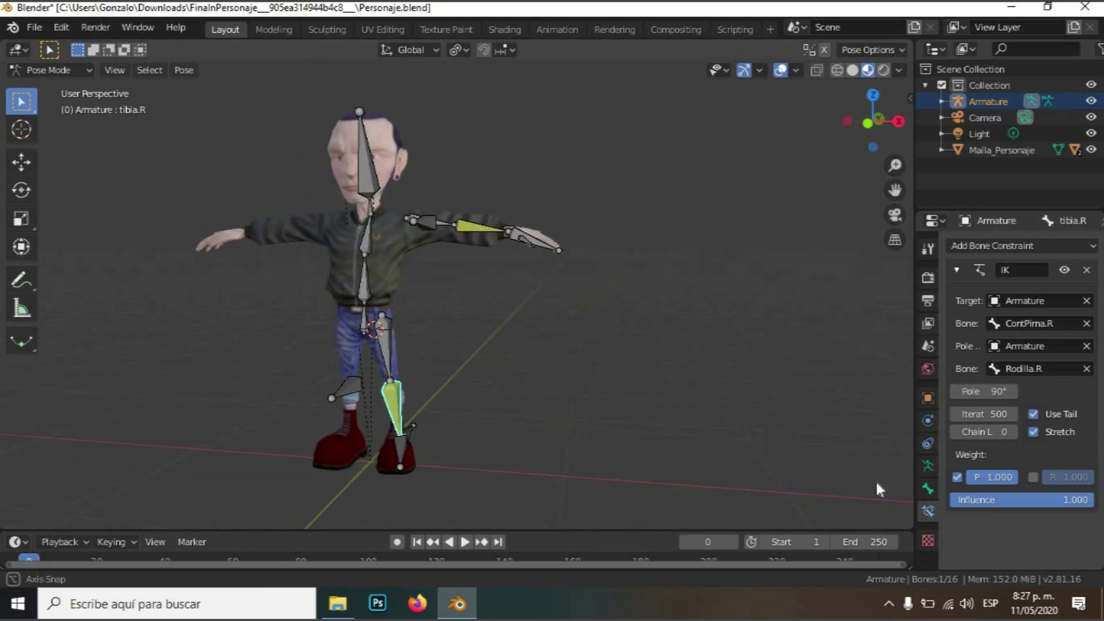
click(1011, 430)
click(1012, 430)
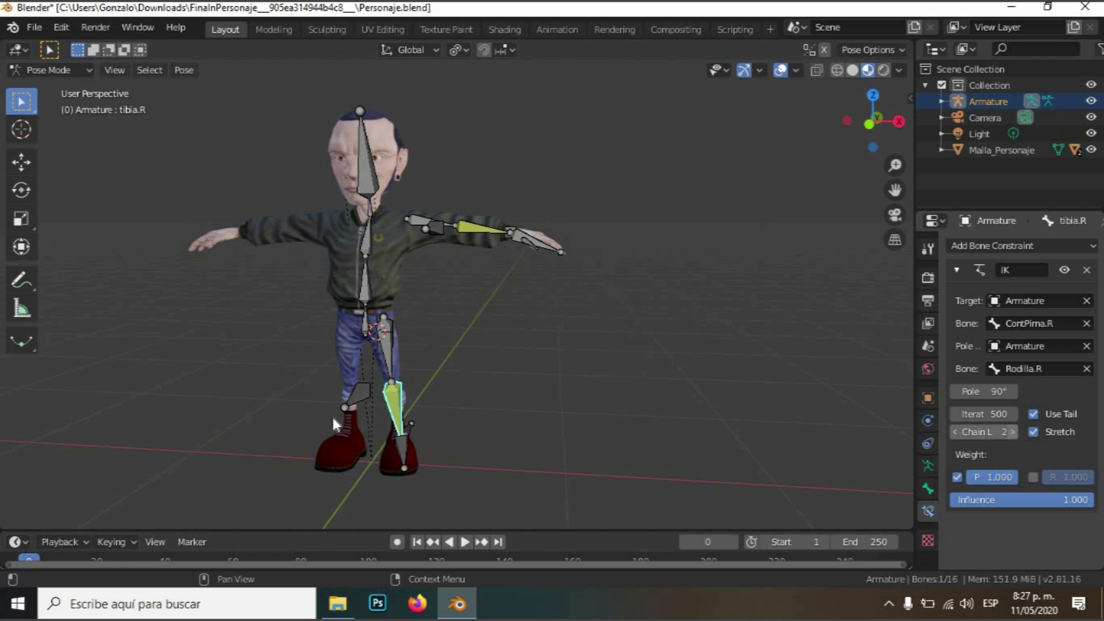
Try out the leg IK by moving the foot control bone ContPima.R upward
middle_drag(218, 419, 374, 450)
scroll(399, 483, up, 2)
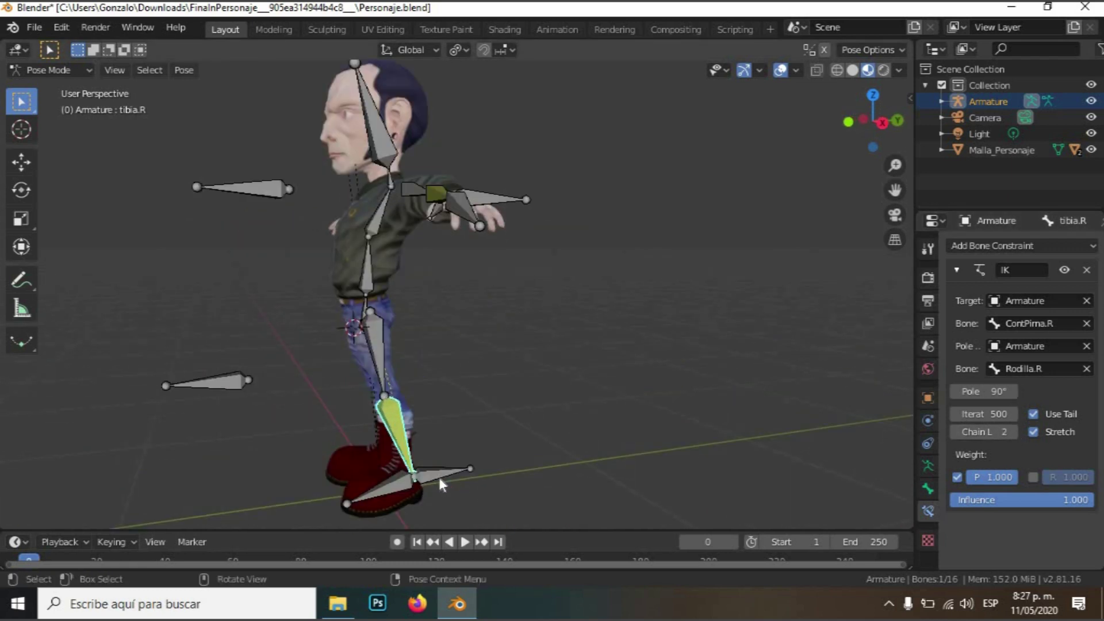
click(439, 475)
key(g)
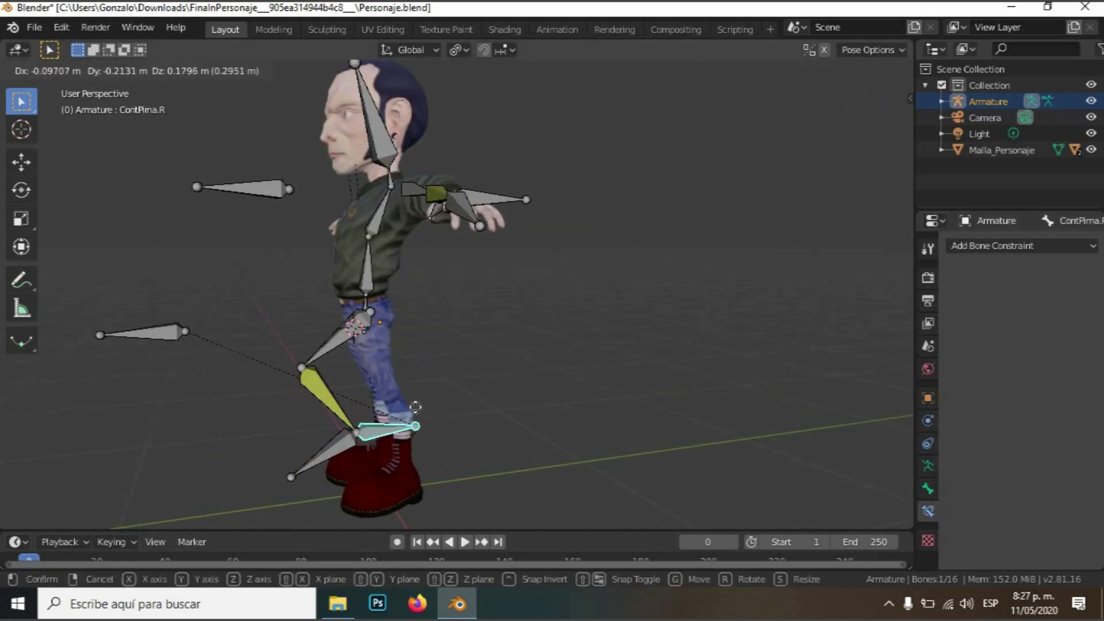
click(399, 442)
click(172, 322)
middle_drag(378, 400, 443, 410)
click(443, 410)
key(g)
click(368, 426)
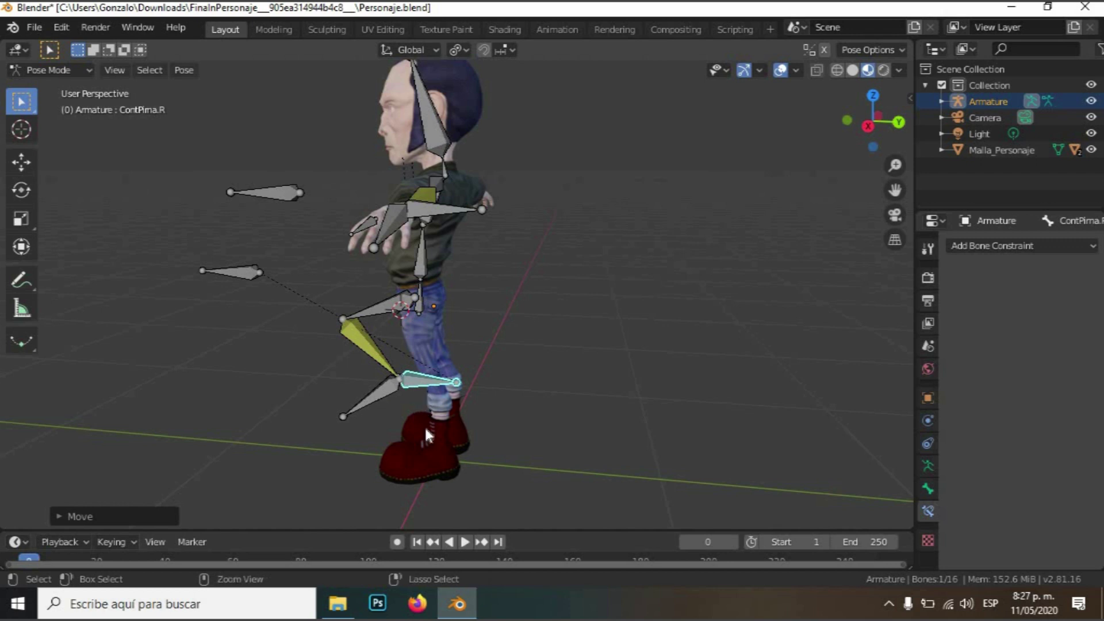
Undo the test moves of the foot control bone to restore the leg's pose
key(ctrl+z)
key(ctrl+z)
key(ctrl+z)
key(ctrl+z)
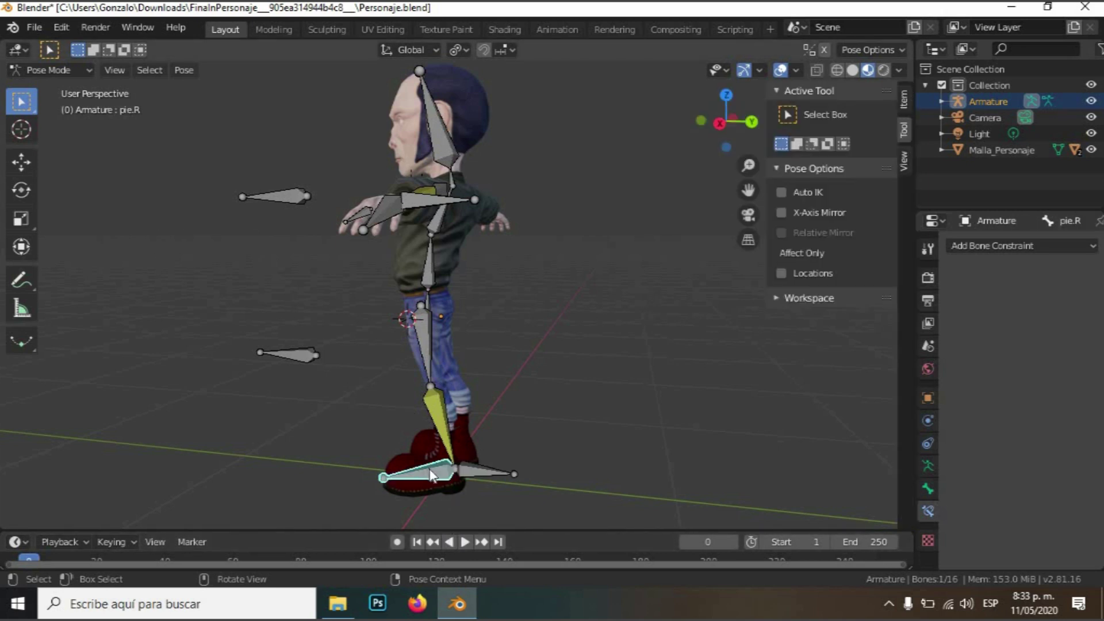
Add a Copy Rotation constraint to the foot bone pie.R, targeting the Armature's bone ContPima.R
click(1048, 245)
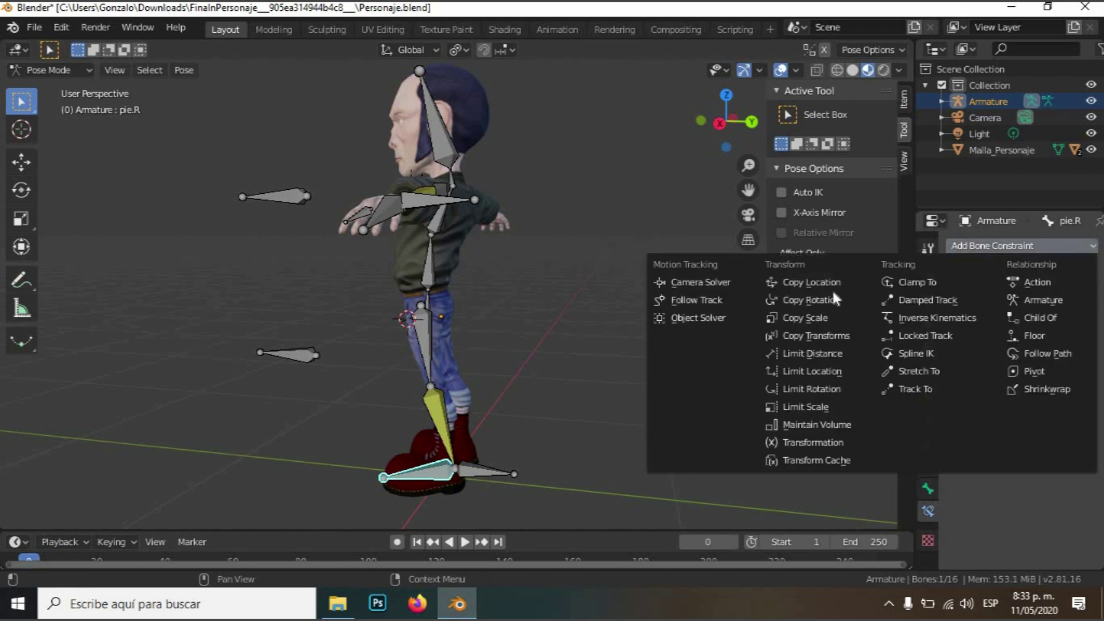
click(819, 301)
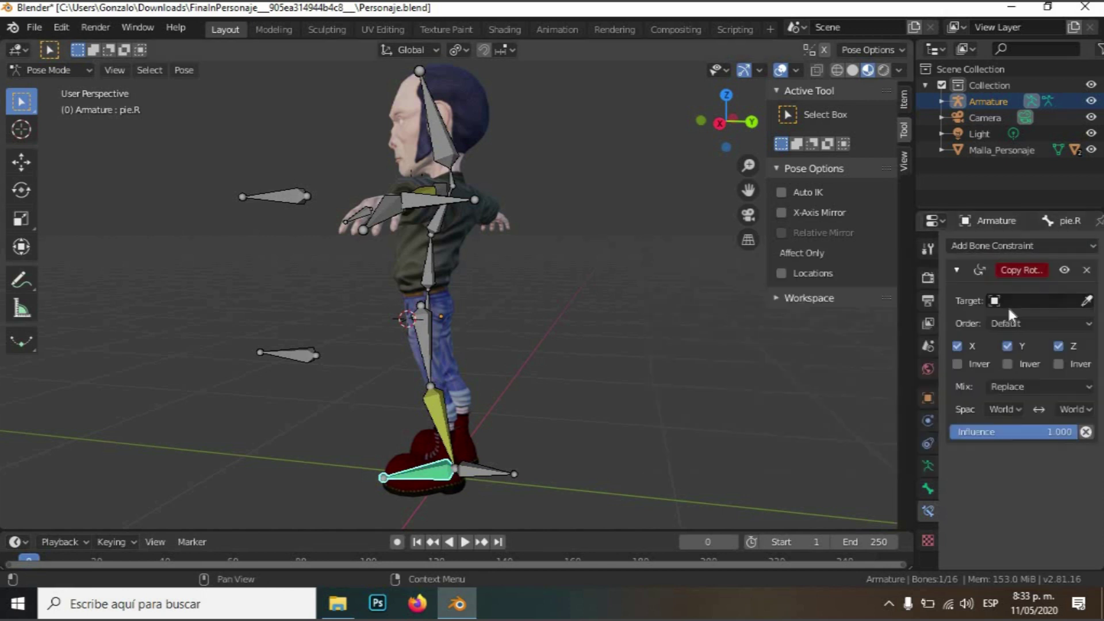
click(1086, 301)
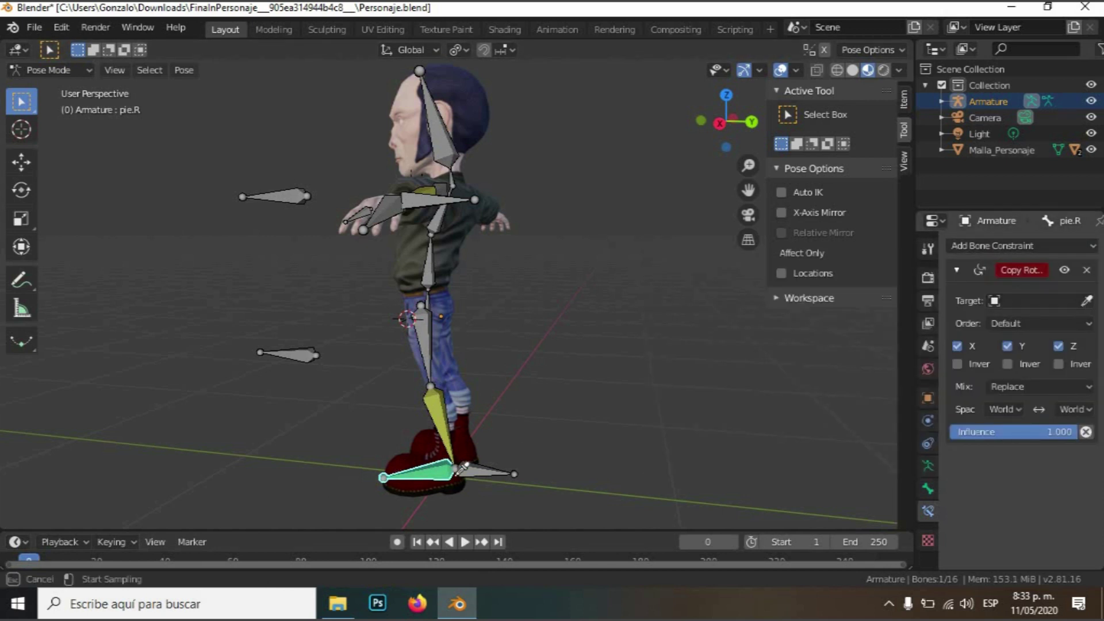
click(476, 467)
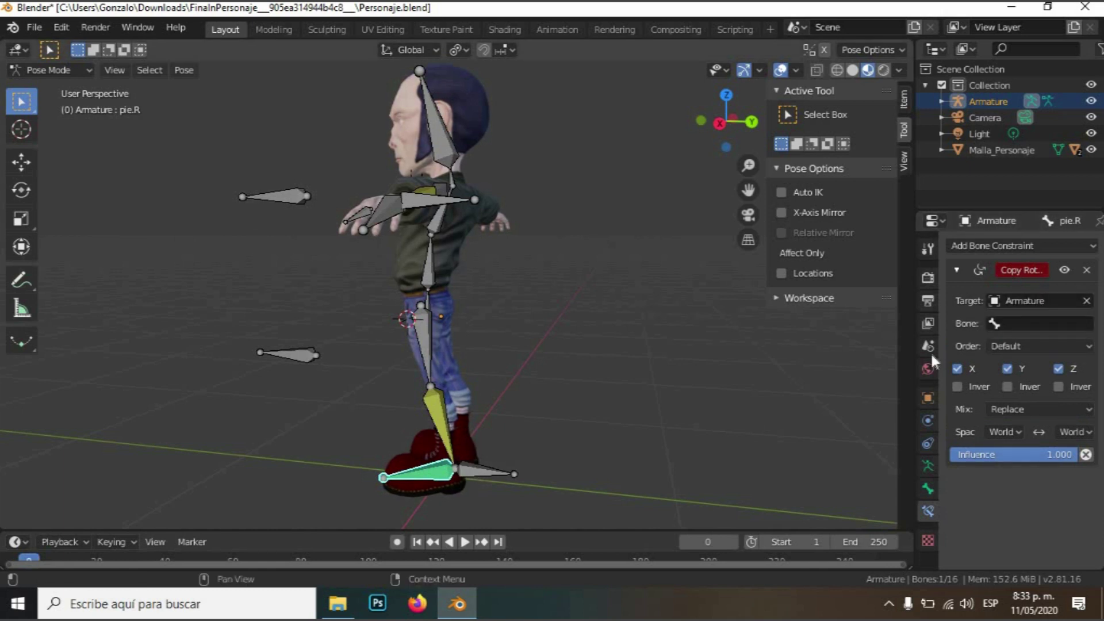
click(1017, 323)
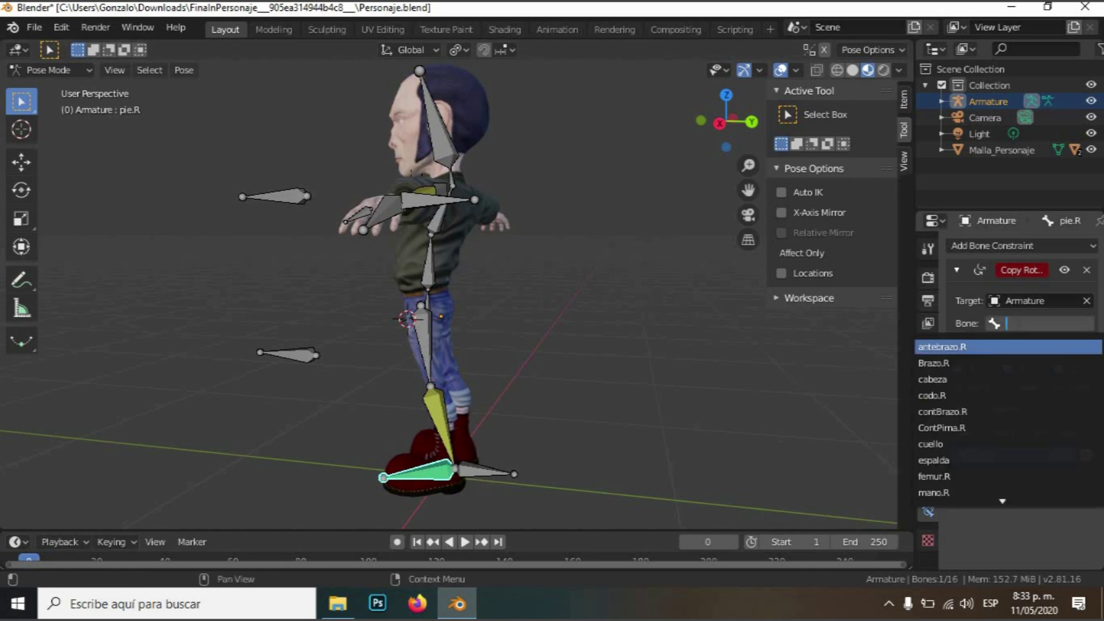
click(1009, 425)
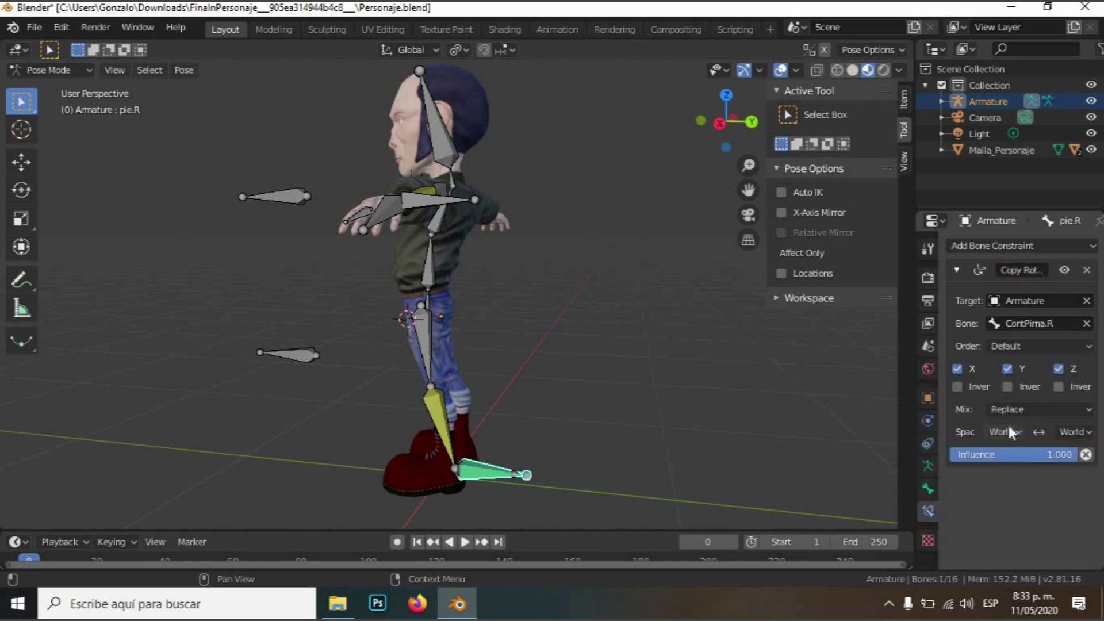
Invert the X axis of the foot's Copy Rotation constraint and set both its spaces to Local
click(958, 387)
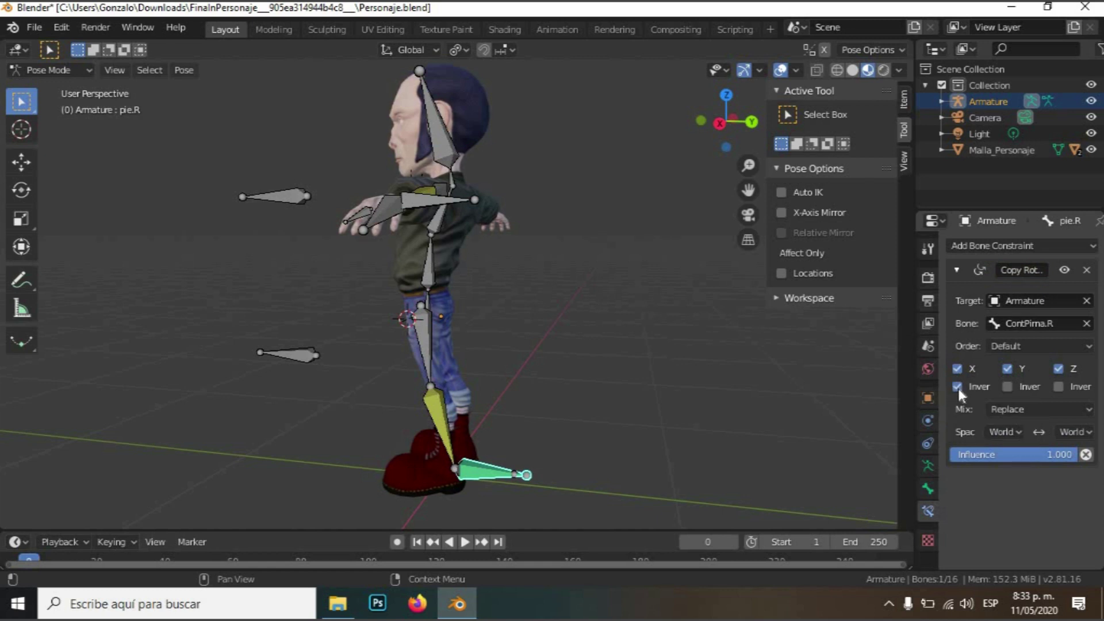
click(1016, 431)
click(970, 501)
click(1075, 432)
click(1046, 511)
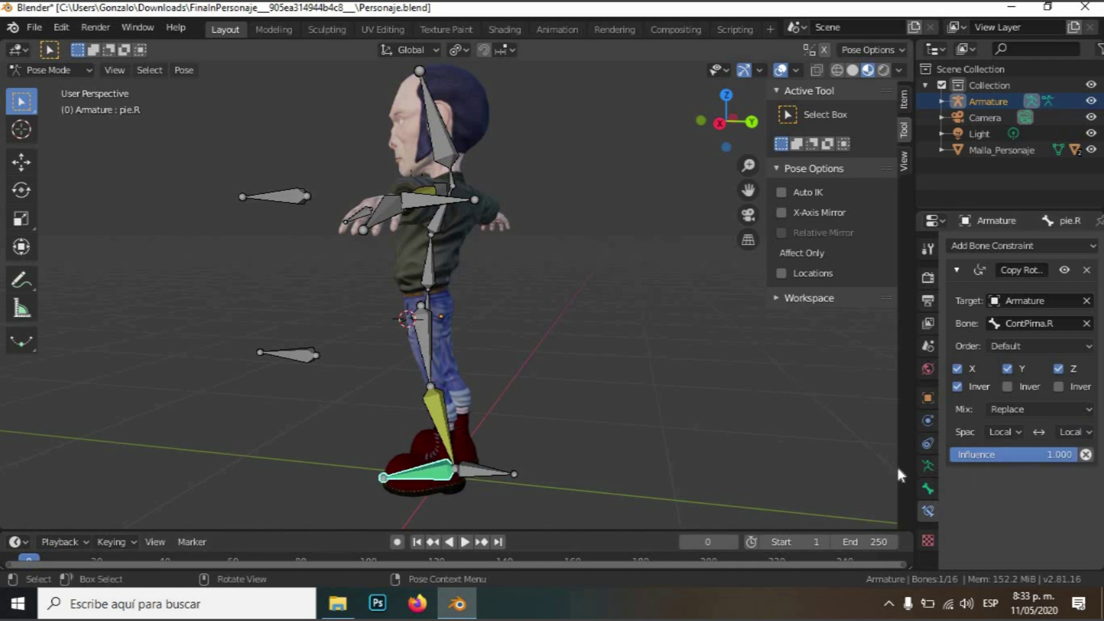
Turn off Inherit Rotation in the relations of the foot bone pie.R
click(925, 489)
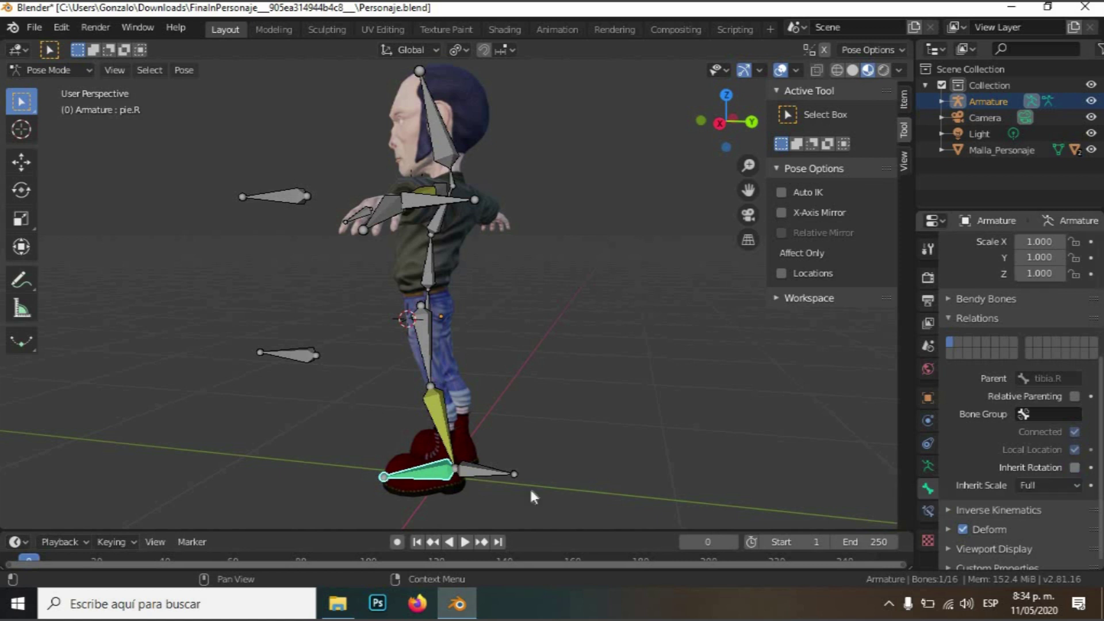
Test the foot constraint by moving and rotating the control bone ContPima.R
click(475, 474)
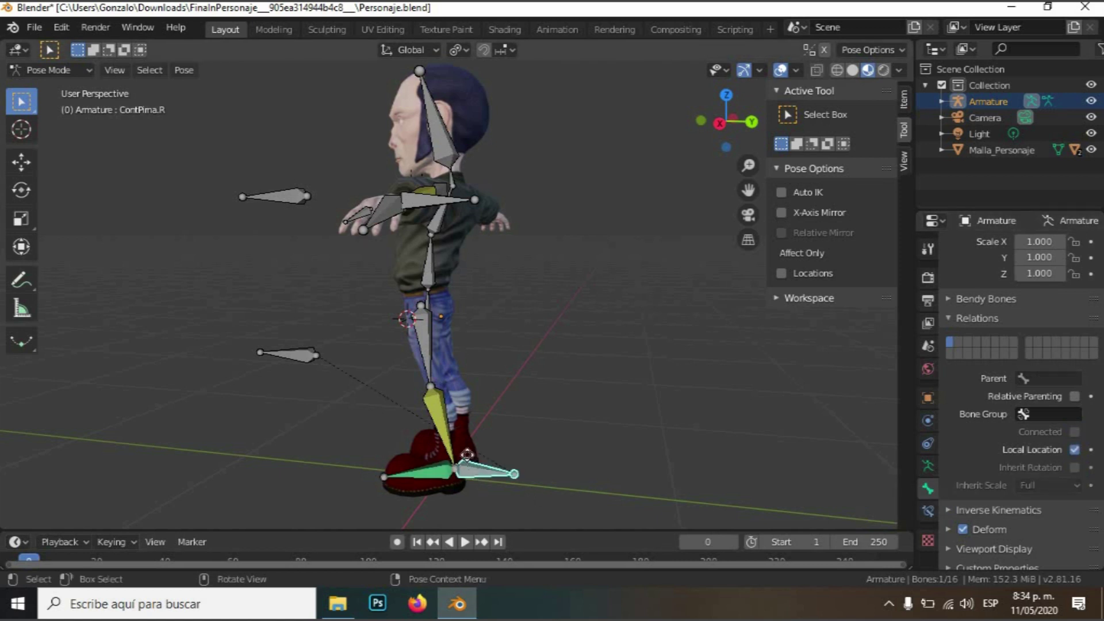
key(g)
click(463, 438)
key(r)
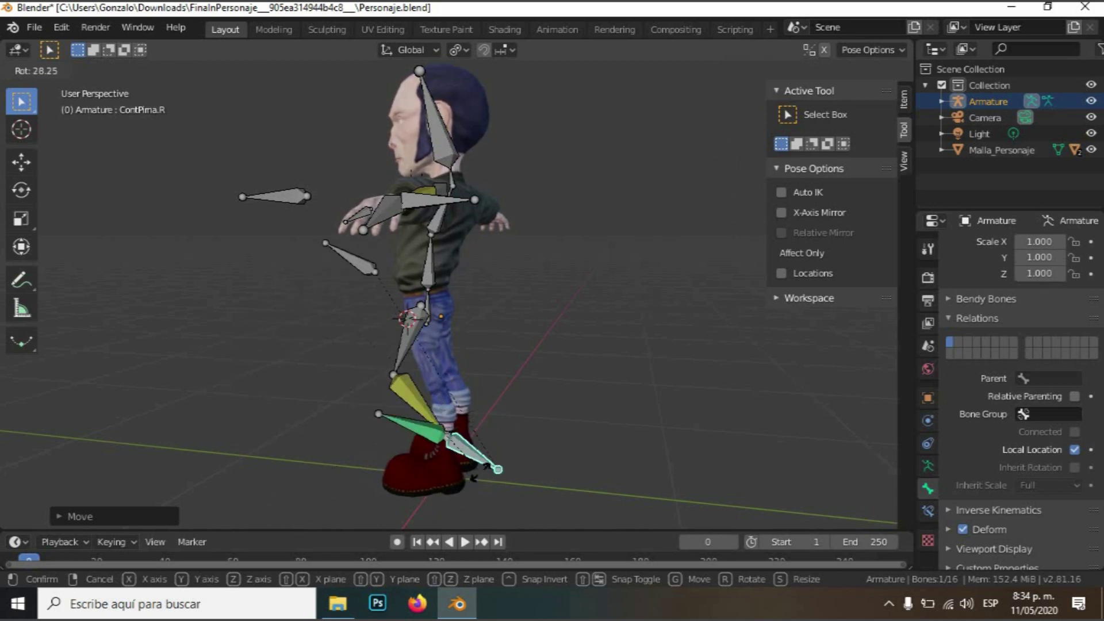
click(486, 503)
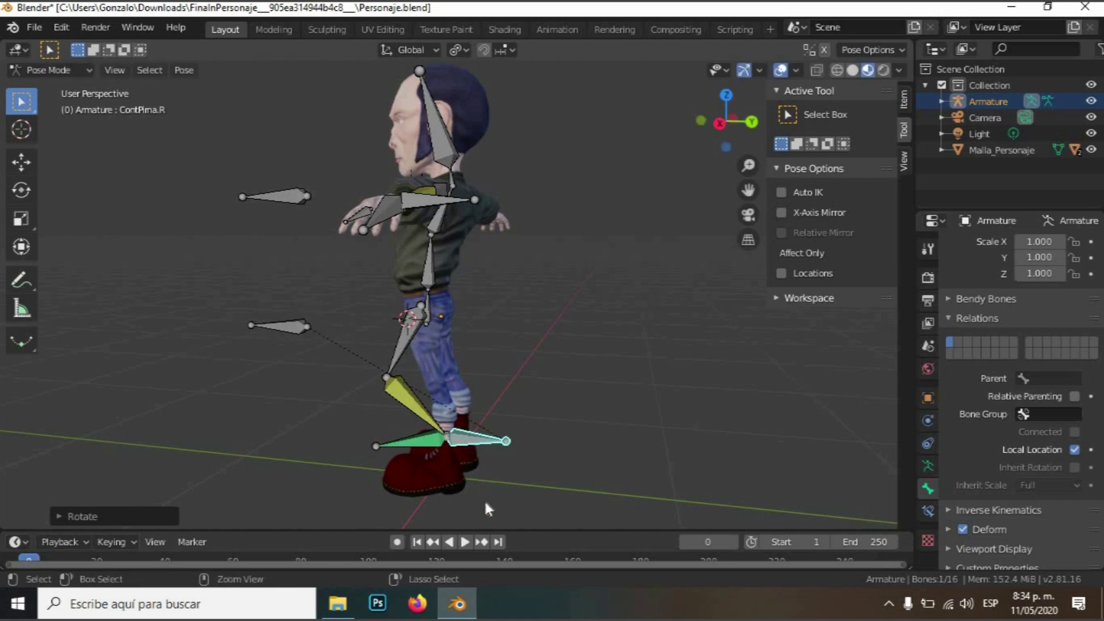
Undo the test move and rotation of the control bone ContPima.R
key(ctrl+z)
middle_drag(485, 502, 575, 509)
scroll(576, 509, down, 3)
key(ctrl+z)
key(ctrl+z)
key(ctrl+shift+z)
middle_drag(412, 409, 297, 402)
scroll(297, 402, up, 2)
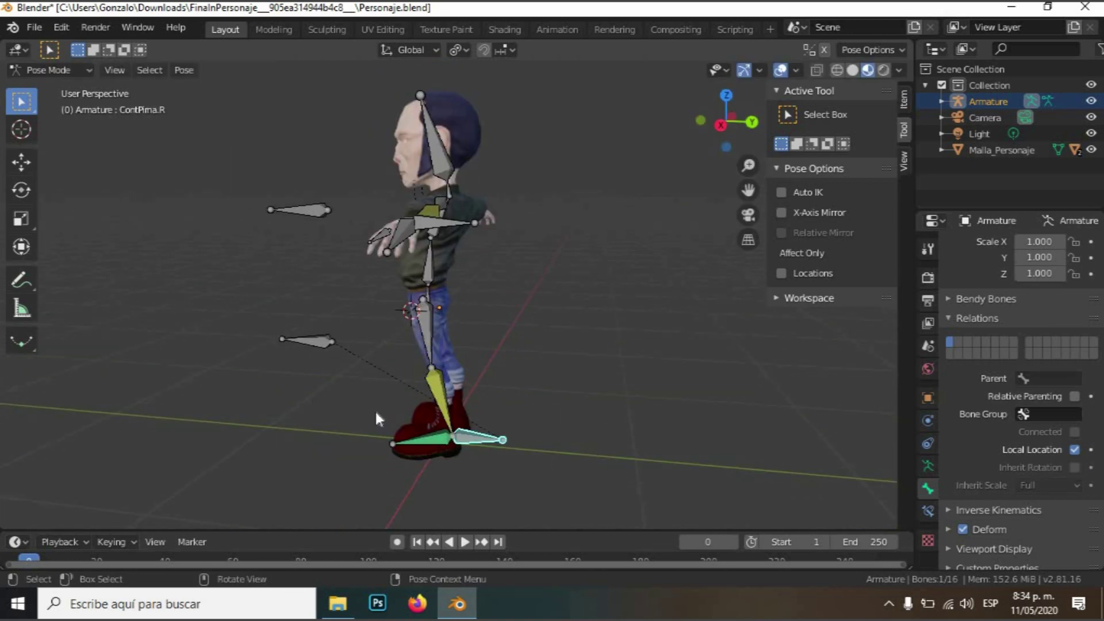
Turn off Deform for the control bones ContPima.R, Rodilla.R, contBrazo.R and codo.R
middle_drag(375, 409, 438, 416)
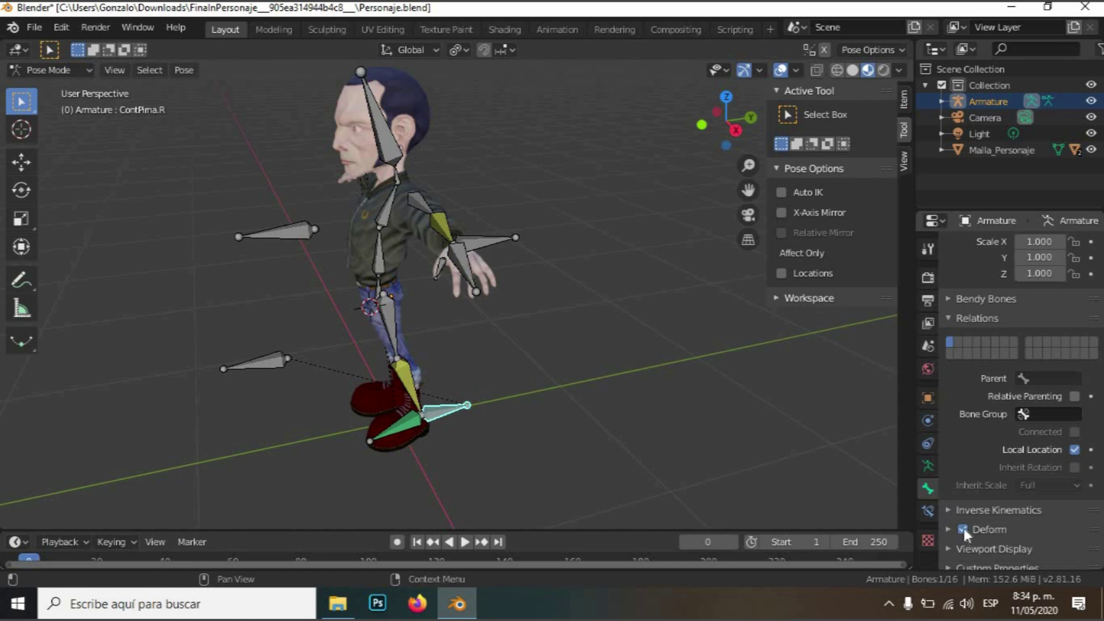
click(257, 362)
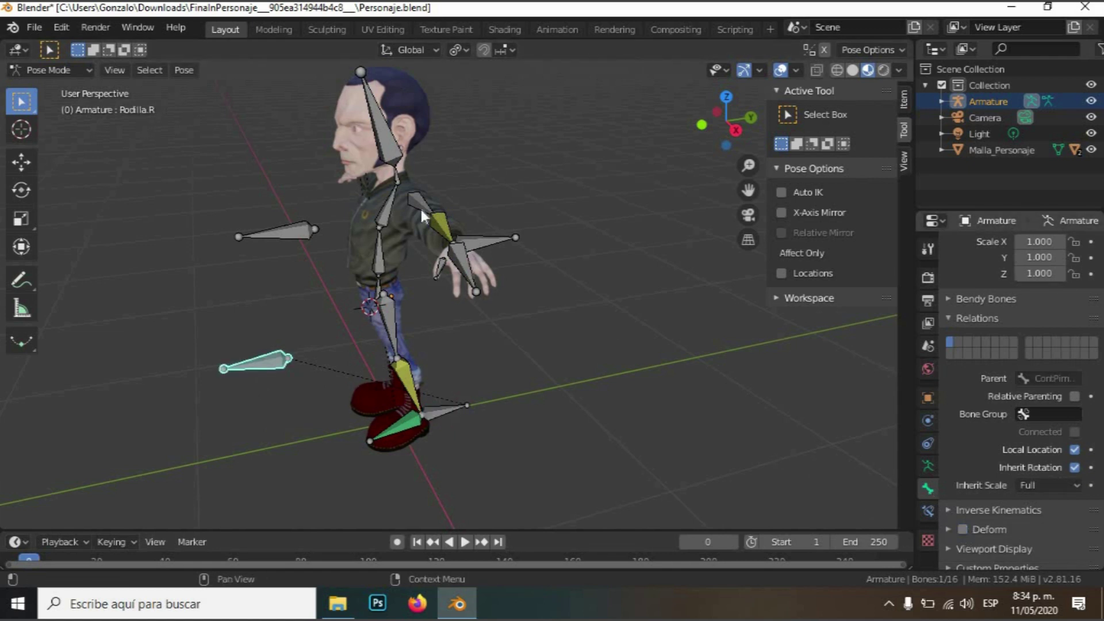
click(488, 235)
click(962, 528)
click(286, 232)
In Edit Mode, enable X-Axis Mirror and symmetrize all the .R arm, leg and control bones to the other side
middle_drag(474, 389, 598, 355)
scroll(520, 395, down, 1)
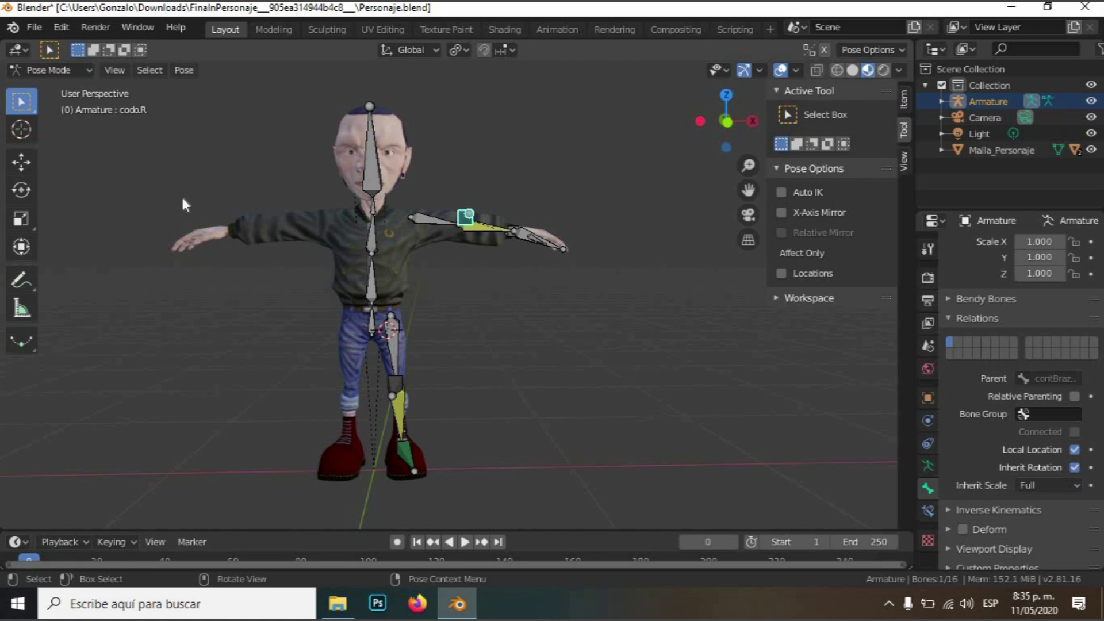
click(490, 292)
key(Tab)
key(b)
drag(604, 528, 382, 172)
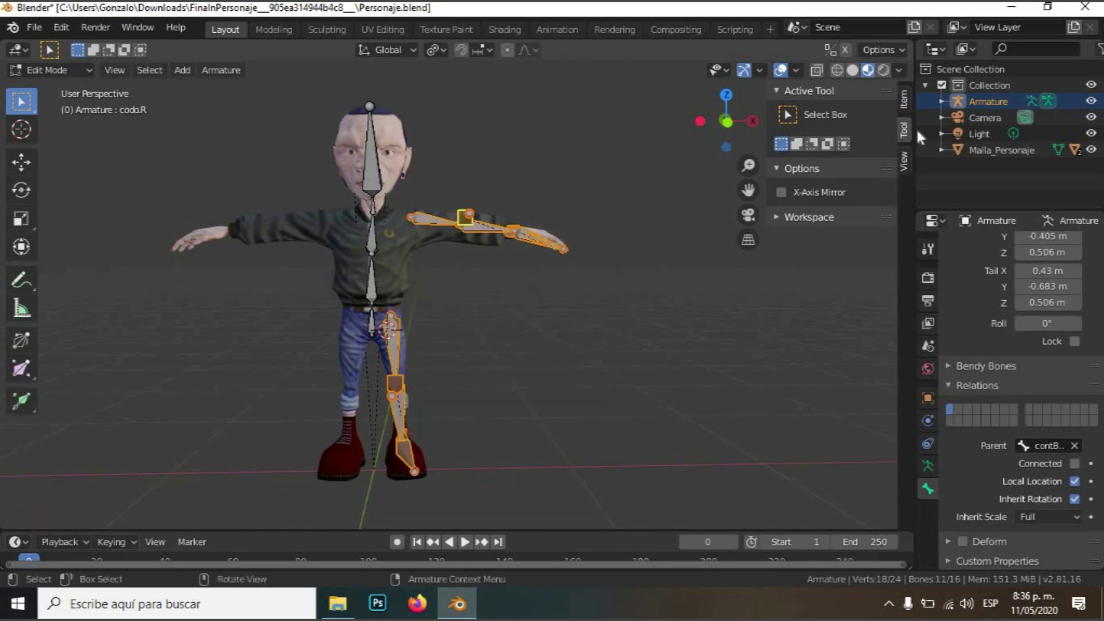
click(781, 193)
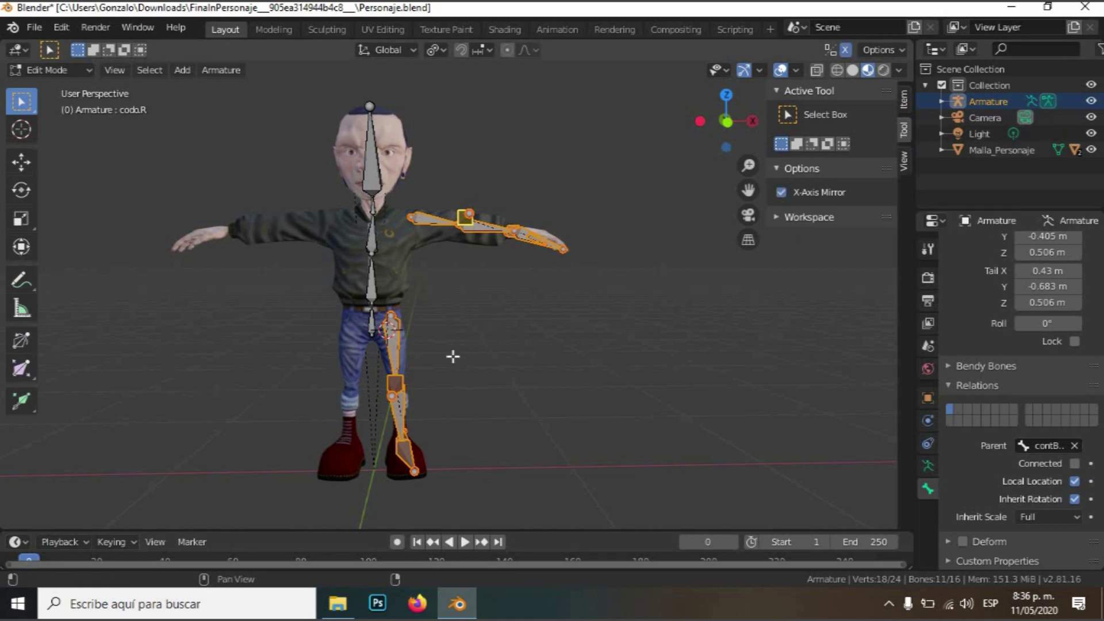
right_click(437, 307)
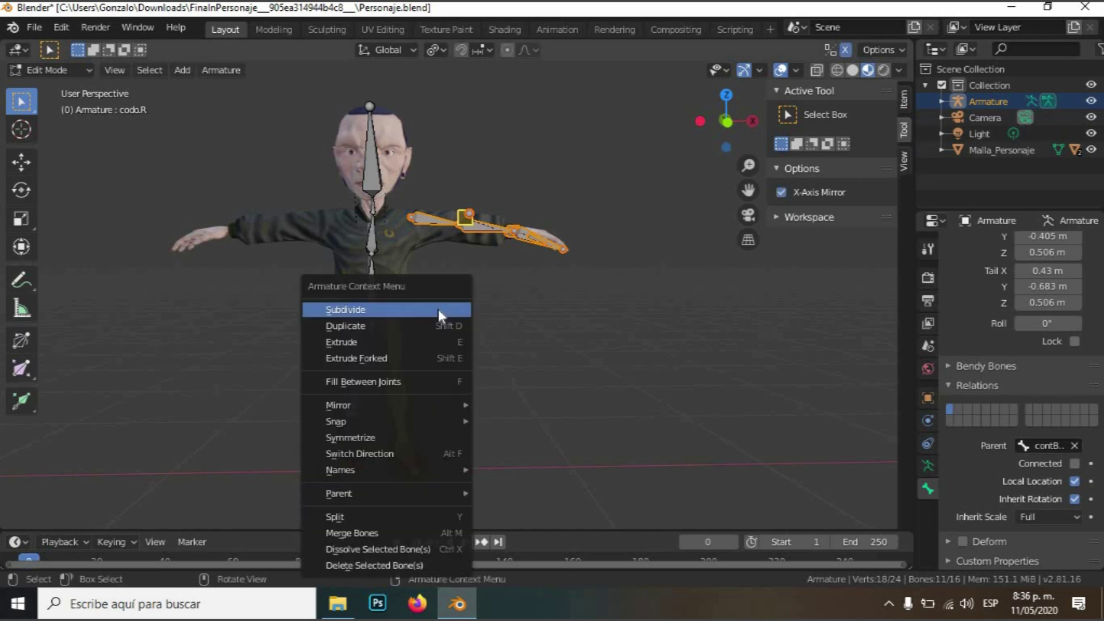
click(396, 437)
Show the bone names in the viewport and switch the armature to Pose Mode
middle_drag(441, 443, 313, 409)
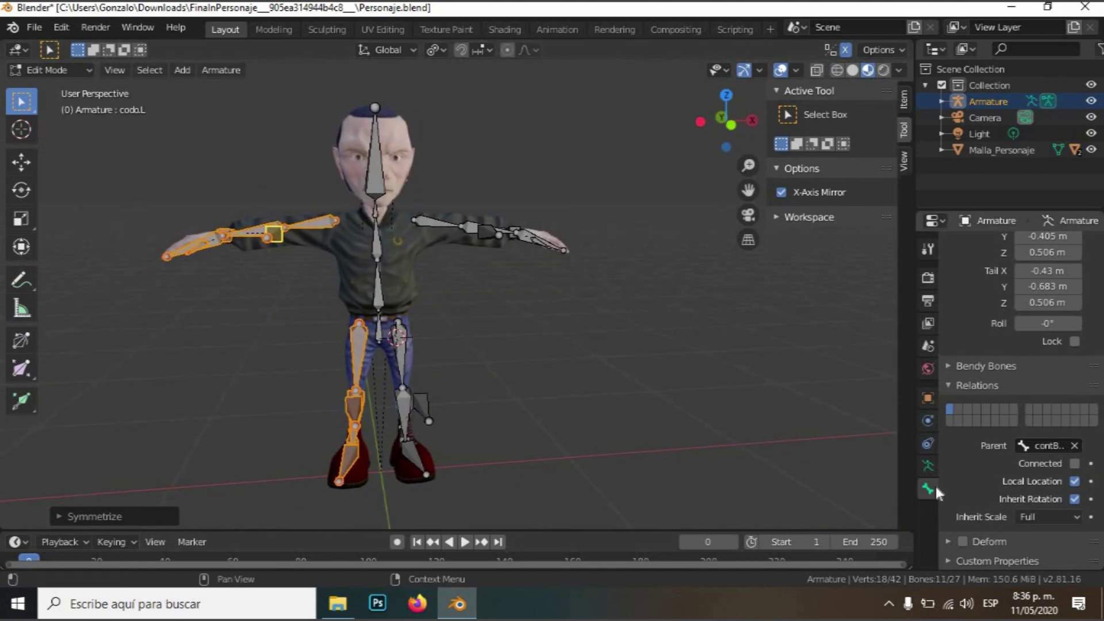
click(927, 471)
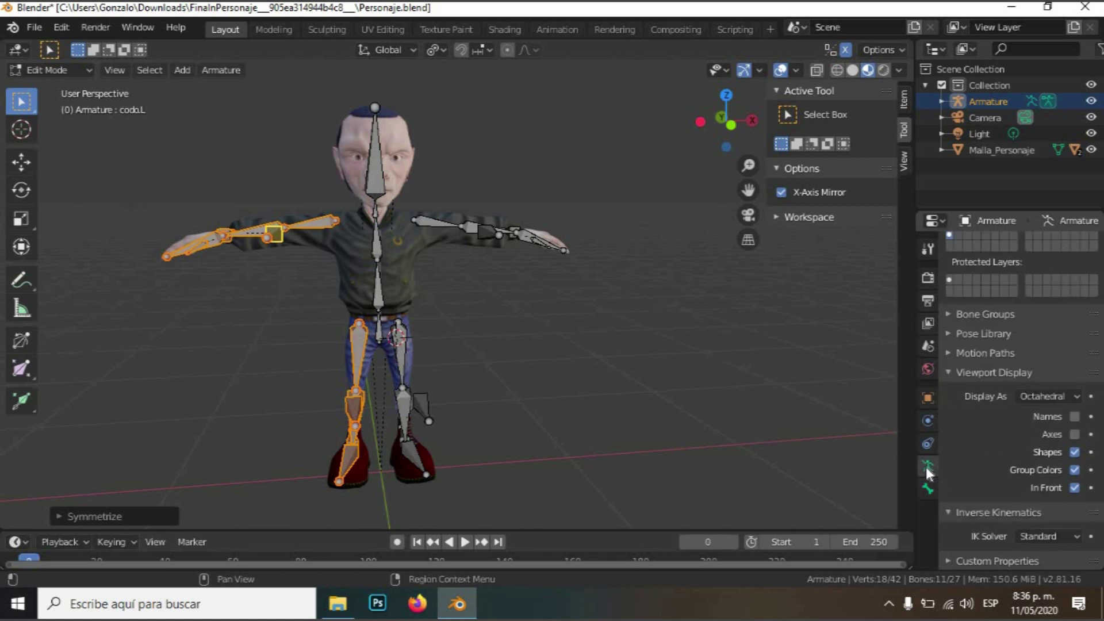
click(1075, 416)
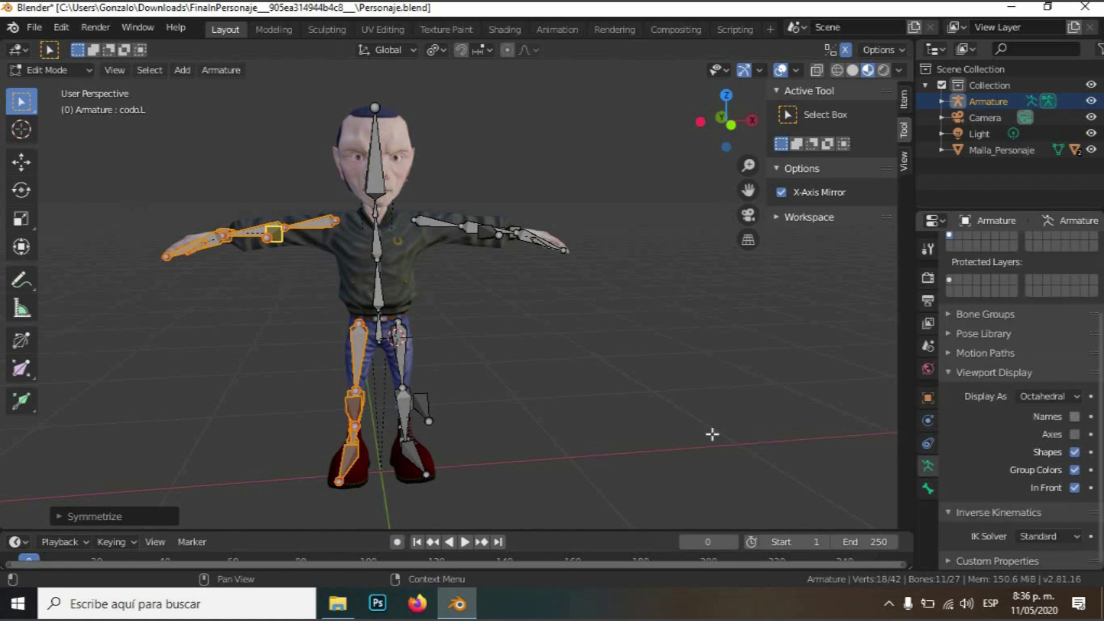
middle_drag(418, 405, 394, 304)
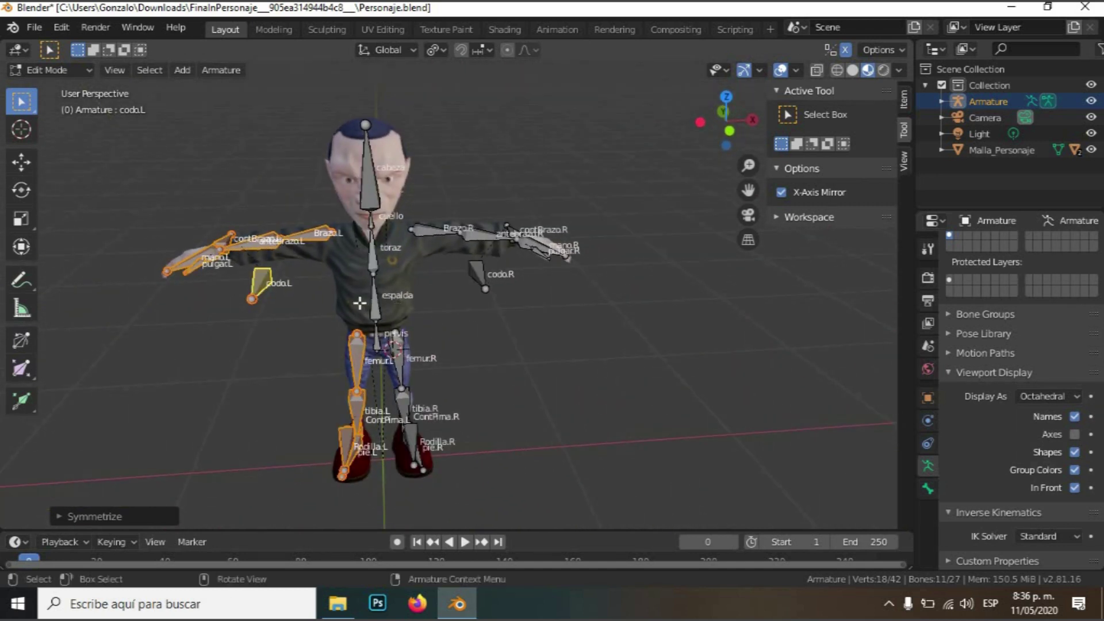
scroll(428, 321, up, 3)
middle_drag(497, 325, 547, 294)
scroll(380, 332, down, 3)
key(ctrl+Tab)
Test the mirrored arm IK by moving the control bone contBrazo.L
middle_drag(541, 354, 664, 426)
click(650, 417)
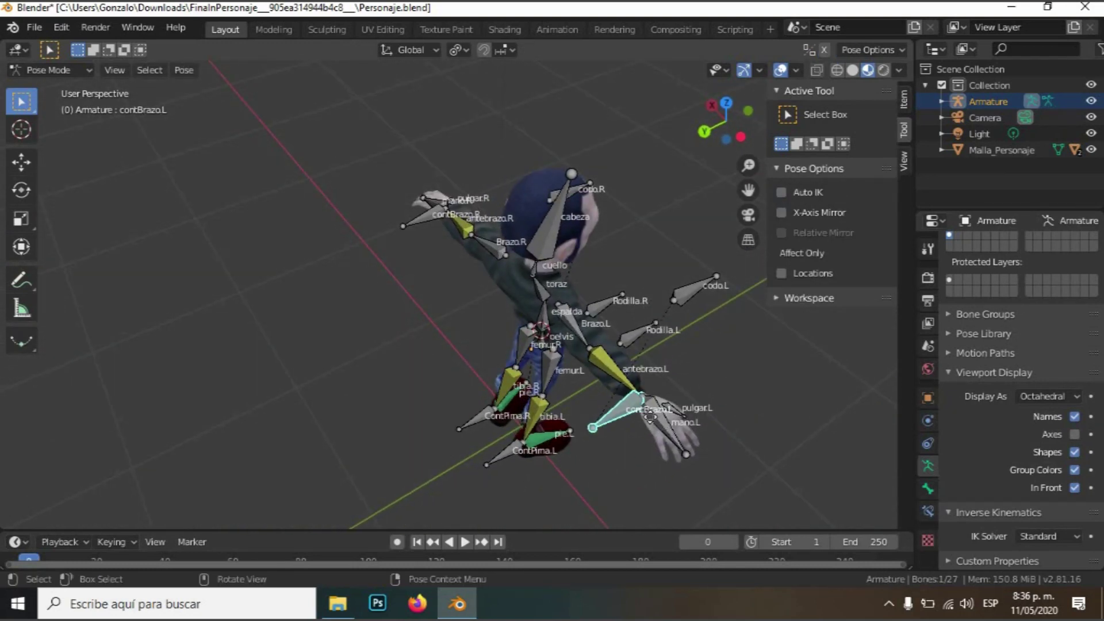
key(g)
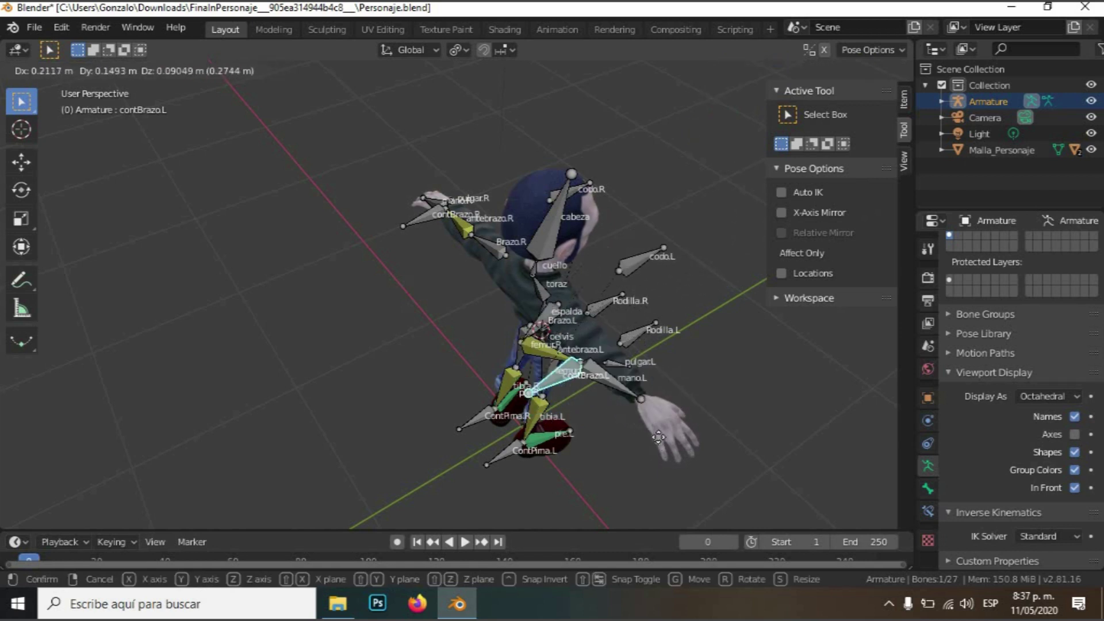
click(612, 396)
Test the mirrored leg by moving and rotating the control bone ContPima.L, and undo the last change
middle_drag(382, 348, 402, 437)
click(432, 475)
key(g)
click(457, 442)
key(r)
click(459, 440)
key(ctrl+z)
middle_drag(587, 368, 449, 354)
middle_drag(235, 389, 377, 396)
Select all bones and clear all their pose transforms
key(a)
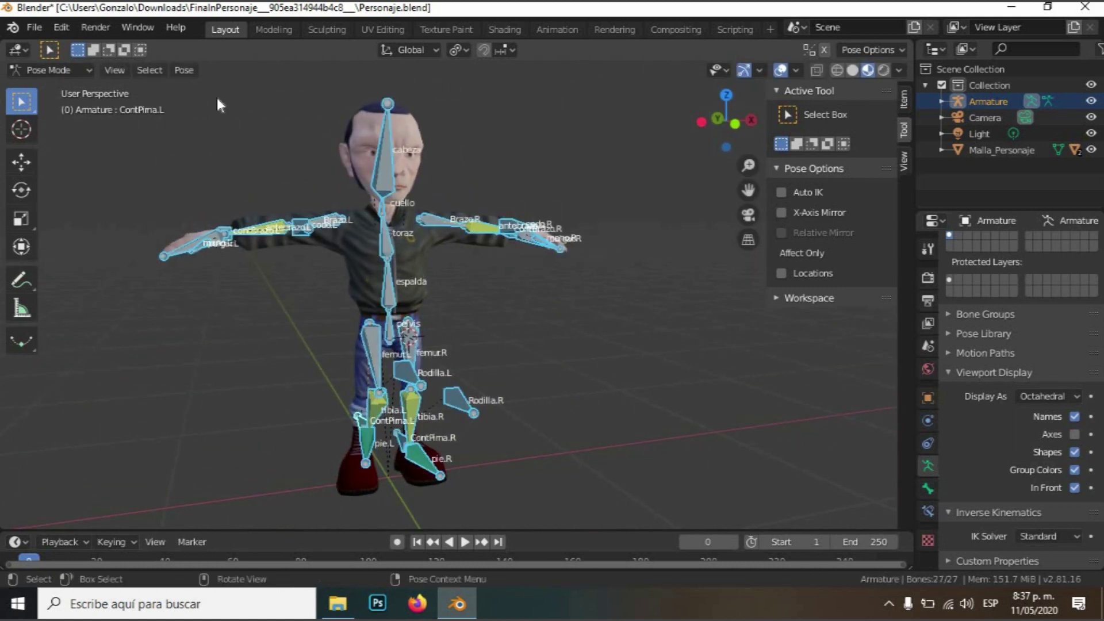
click(183, 71)
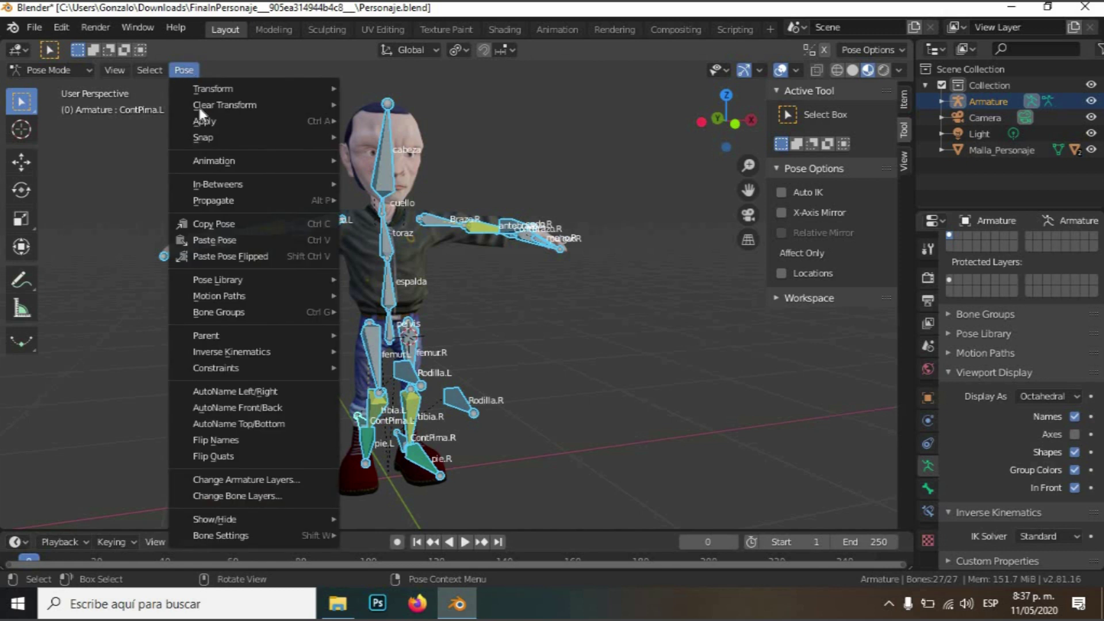
mouse_move(199, 108)
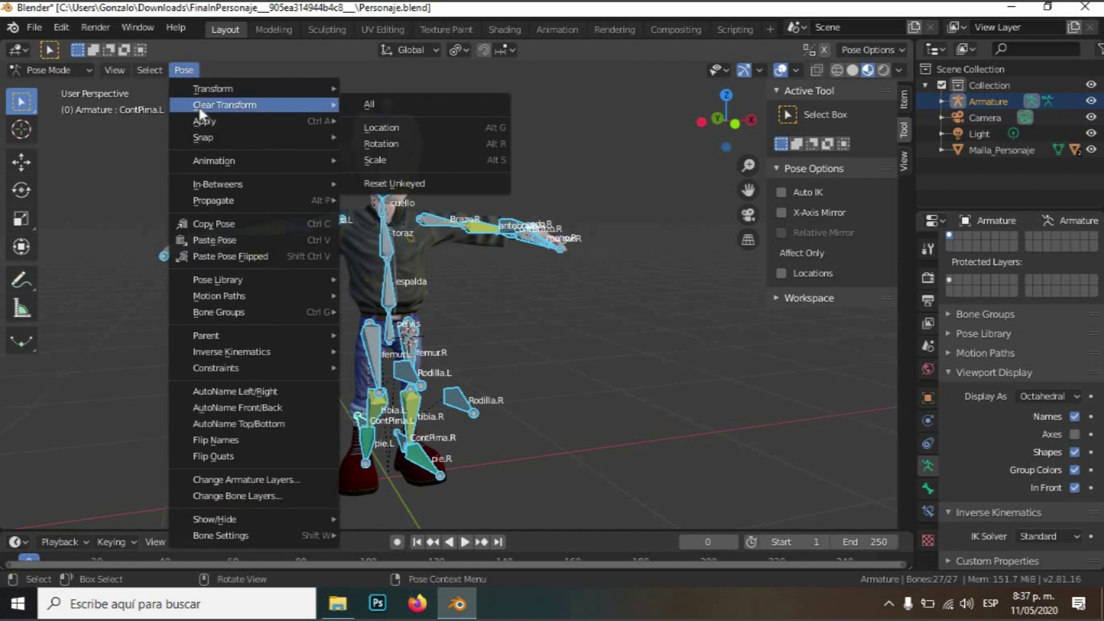
click(371, 105)
mouse_move(440, 268)
middle_down()
mouse_move(150, 246)
mouse_move(502, 296)
mouse_move(547, 242)
mouse_move(122, 306)
mouse_move(147, 282)
mouse_move(437, 274)
mouse_move(426, 282)
middle_up()
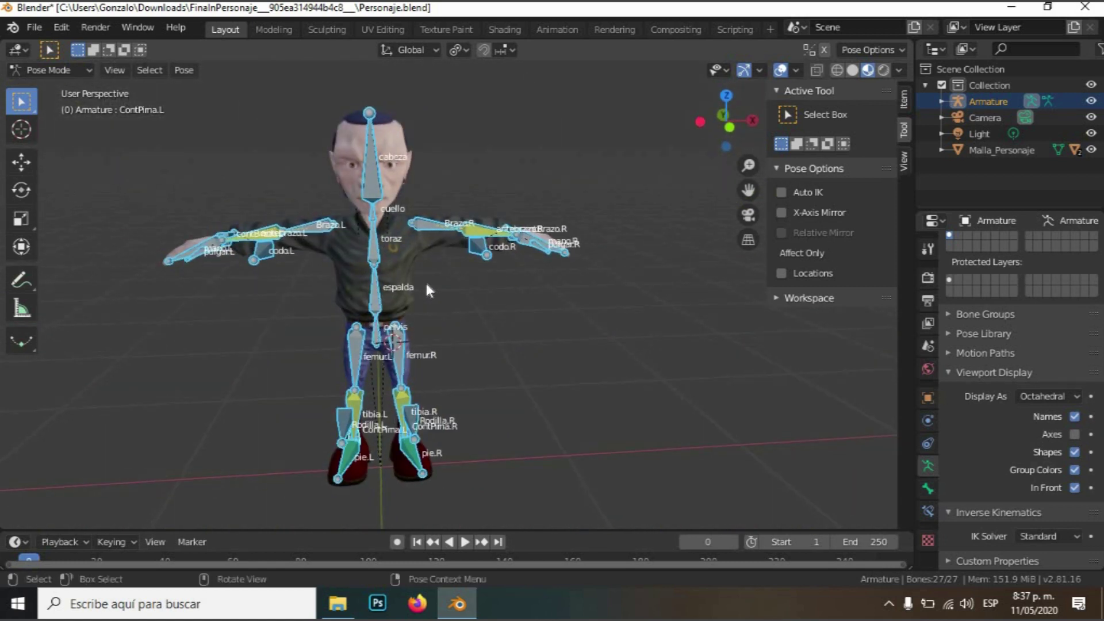
In Edit Mode, parent the upper-arm bones Brazo.R and Brazo.L to the chest bone toraz, keeping their offset
key(Tab)
key(alt+a)
scroll(411, 253, up, 3)
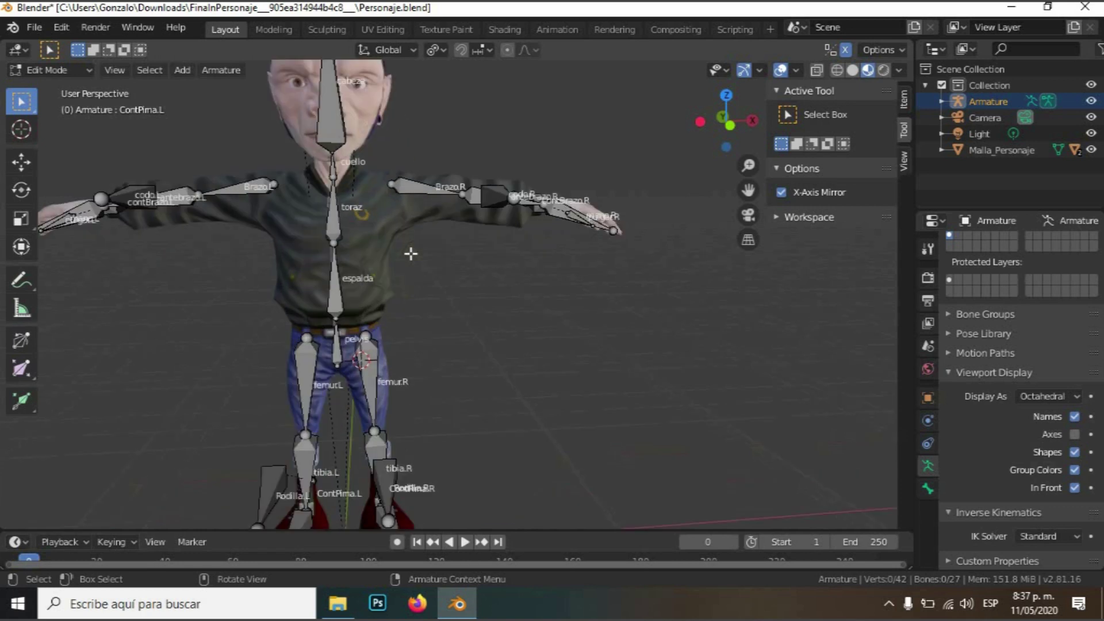
scroll(411, 253, up, 2)
scroll(411, 254, down, 2)
middle_drag(449, 289, 413, 198)
click(413, 202)
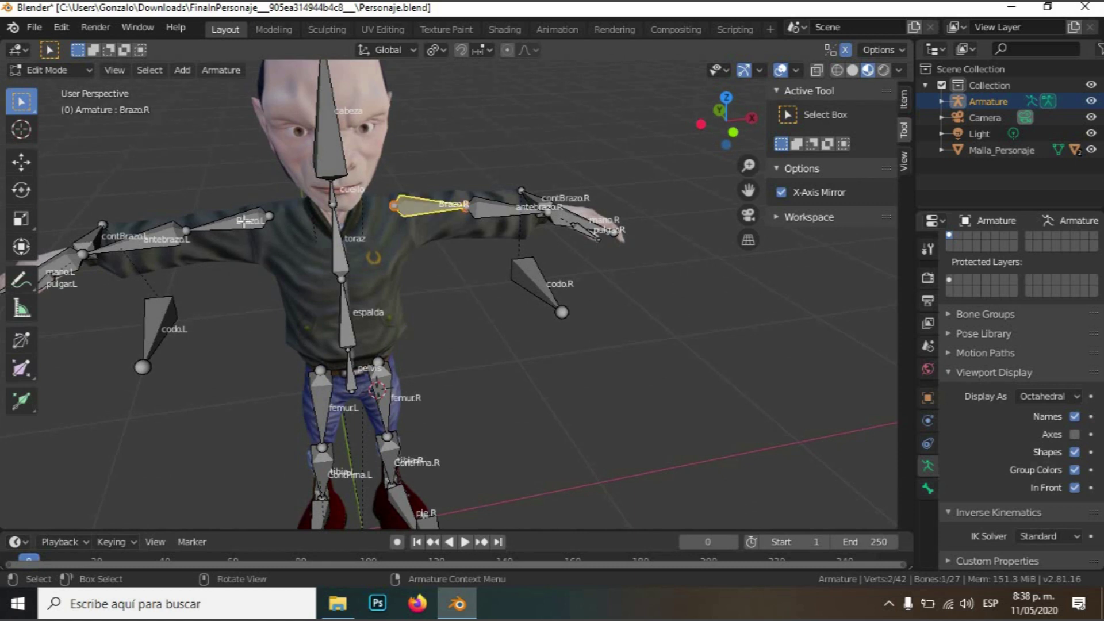
shift+click(244, 221)
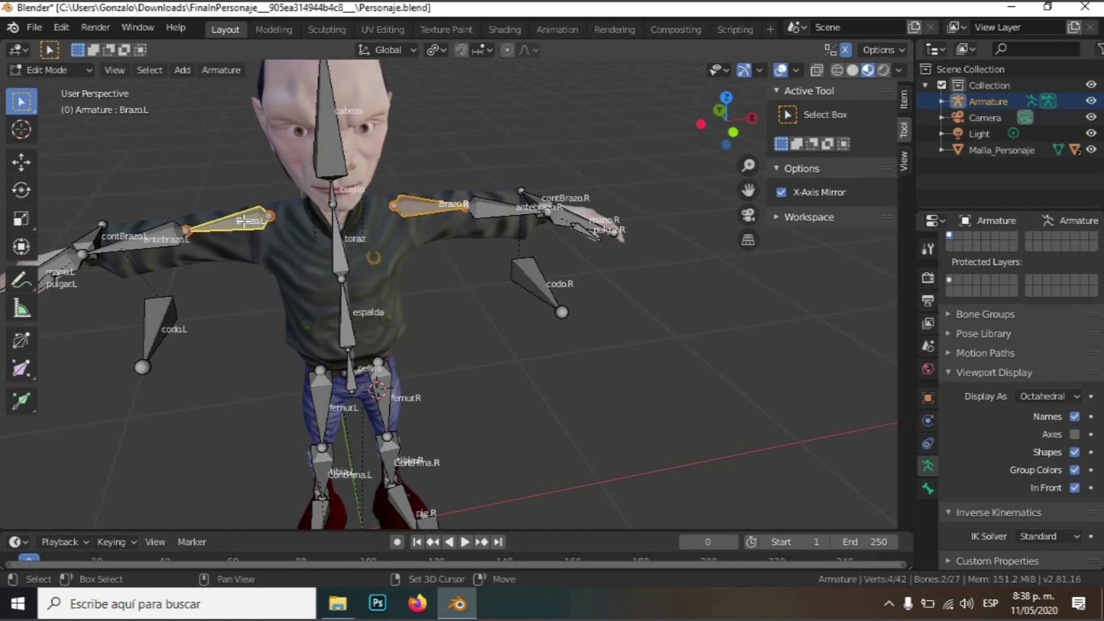
shift+click(341, 257)
middle_drag(426, 182, 297, 235)
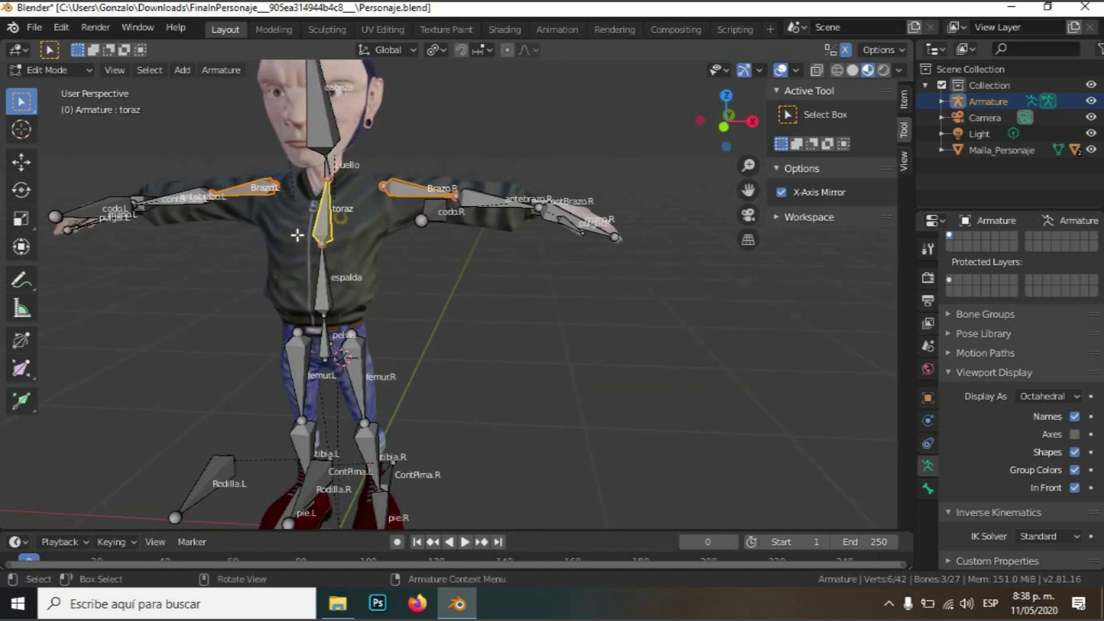
key(ctrl+p)
key(Return)
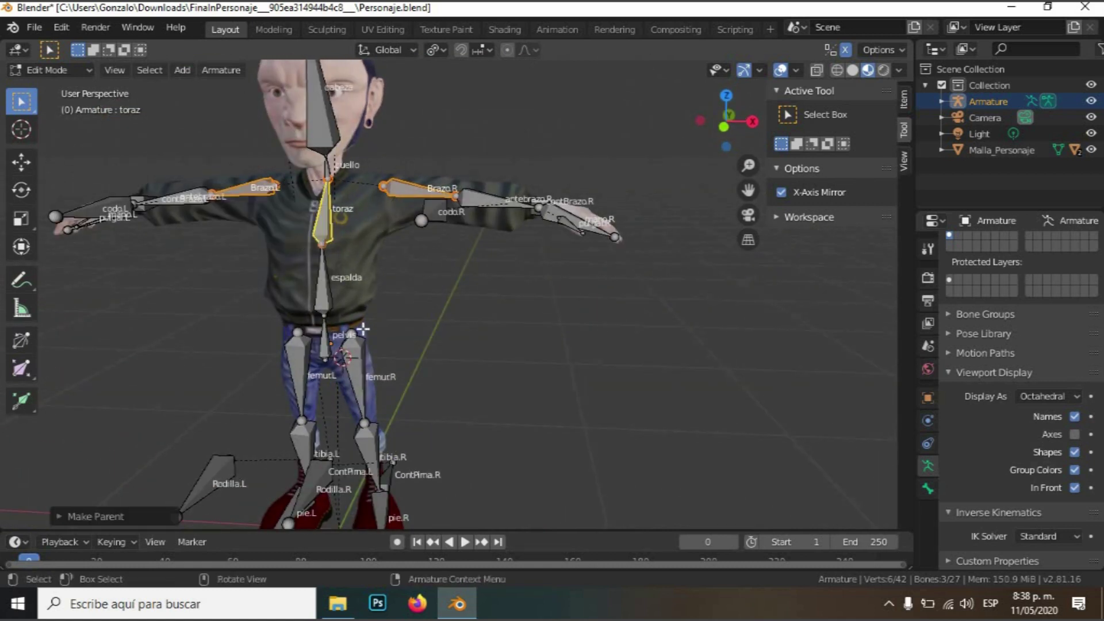
Parent the thigh bones femur.R and femur.L to the pelvis bone, keeping their offset
click(361, 368)
middle_drag(377, 368, 321, 384)
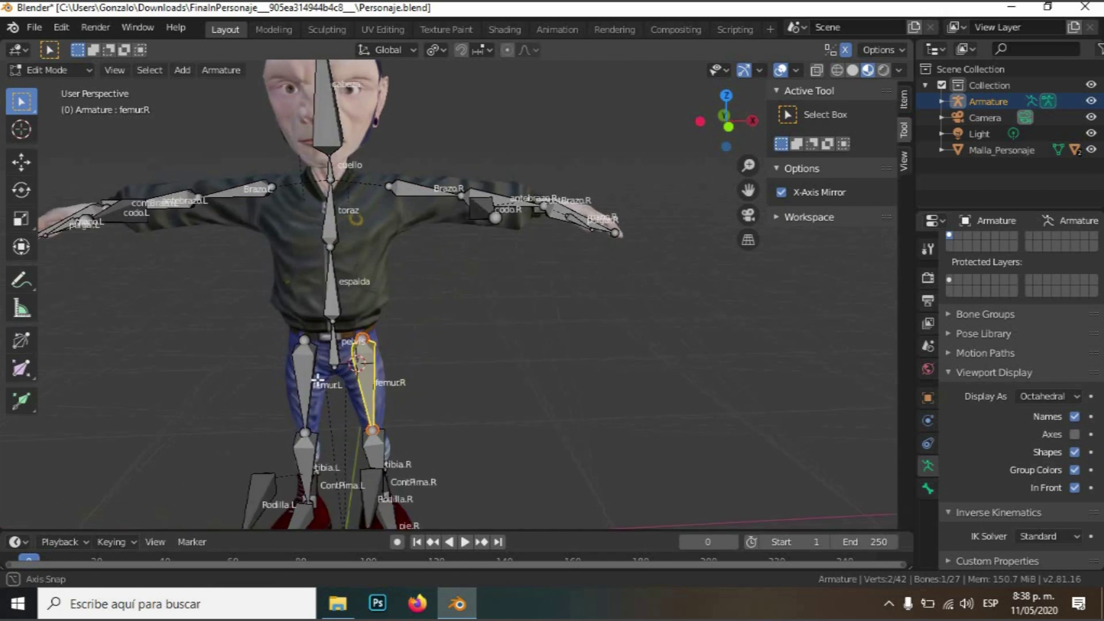
shift+click(306, 369)
click(334, 360)
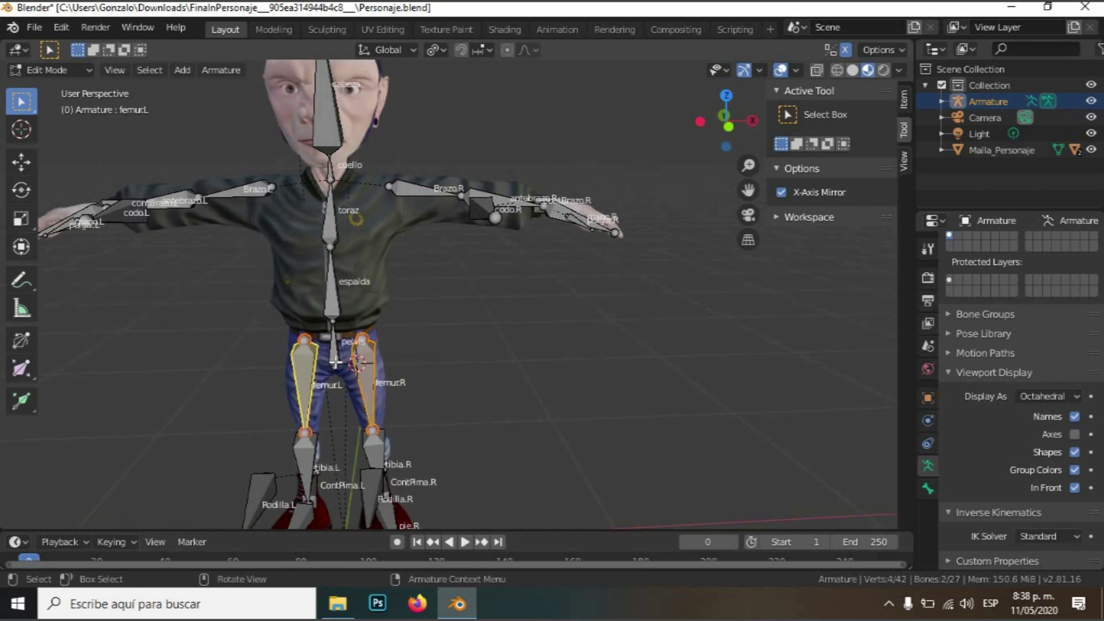
click(367, 367)
shift+click(336, 359)
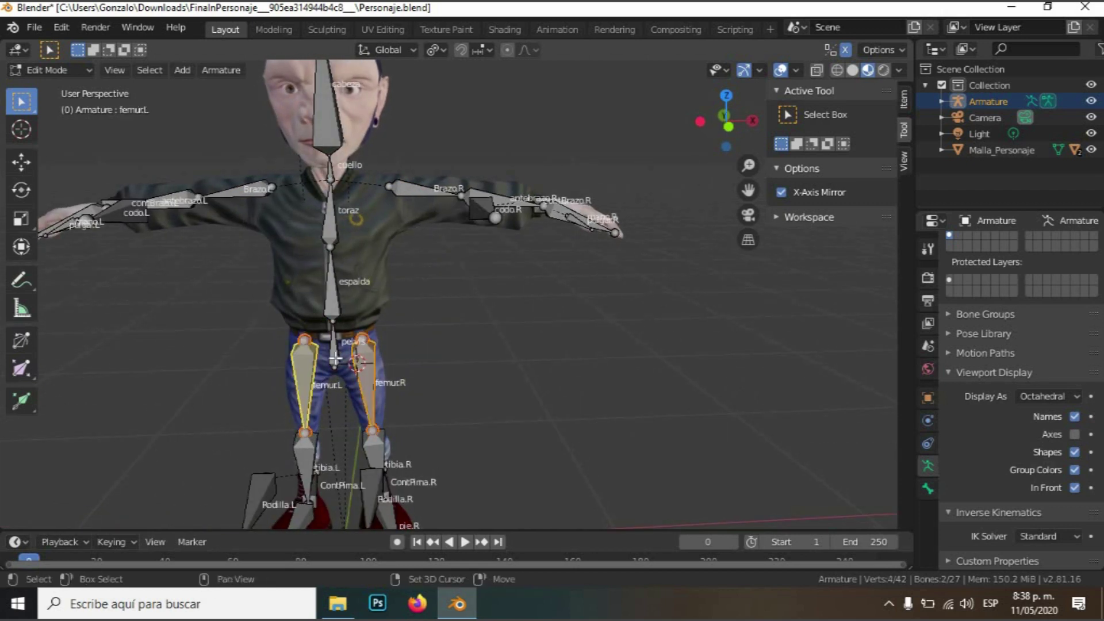
shift+click(334, 359)
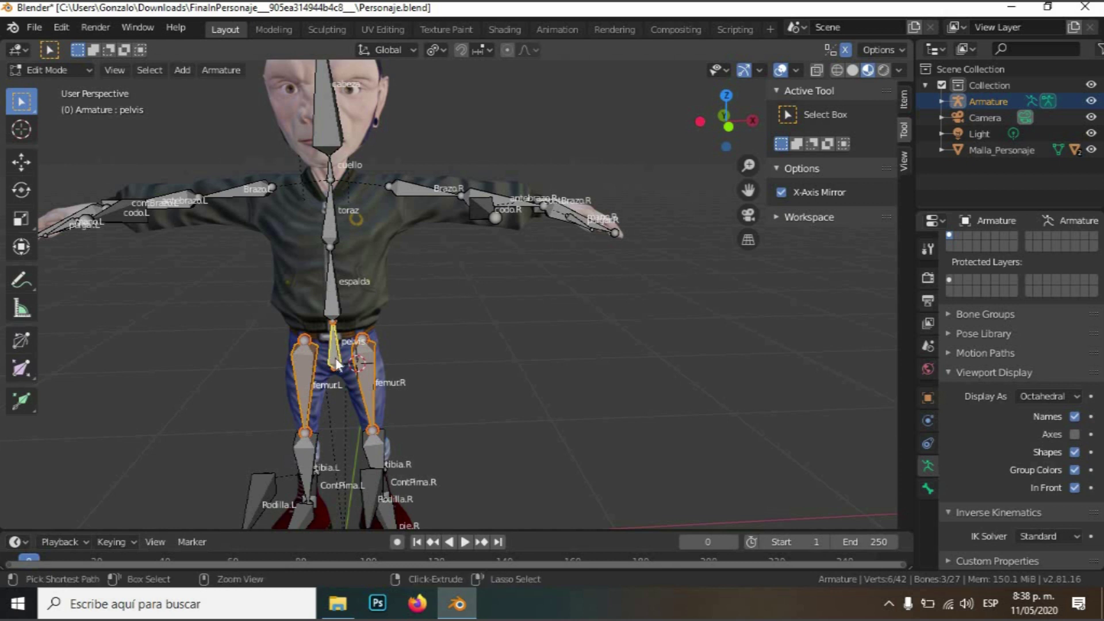
key(ctrl+p)
click(334, 359)
Test the leg and spine hierarchy by moving the pelvis bone in Pose Mode, and undo the move
middle_drag(388, 326, 335, 342)
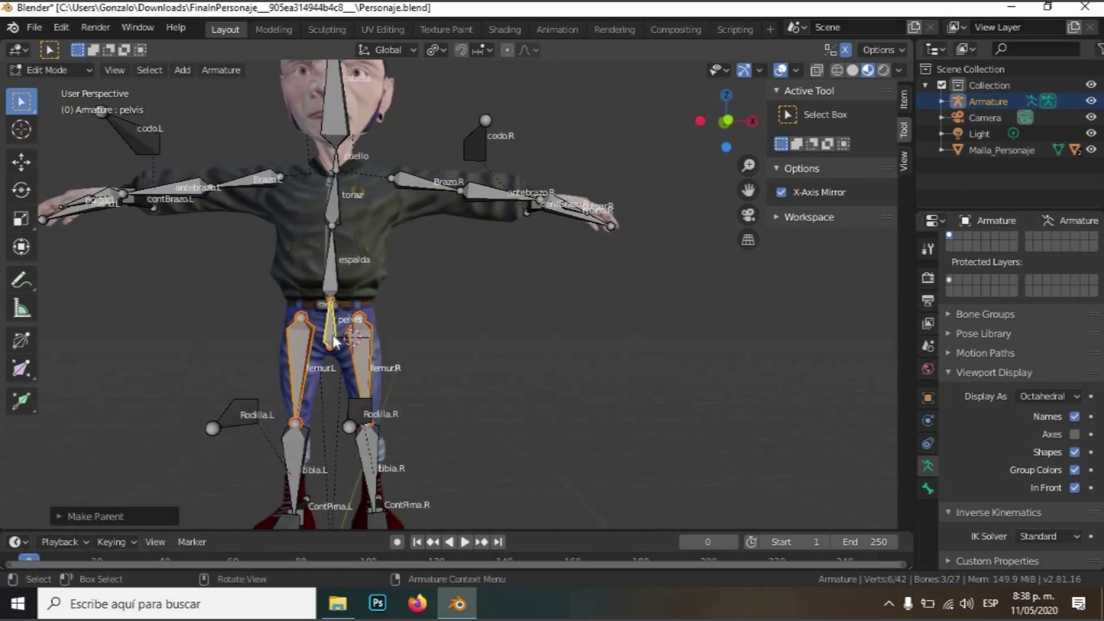
key(ctrl+Tab)
click(334, 343)
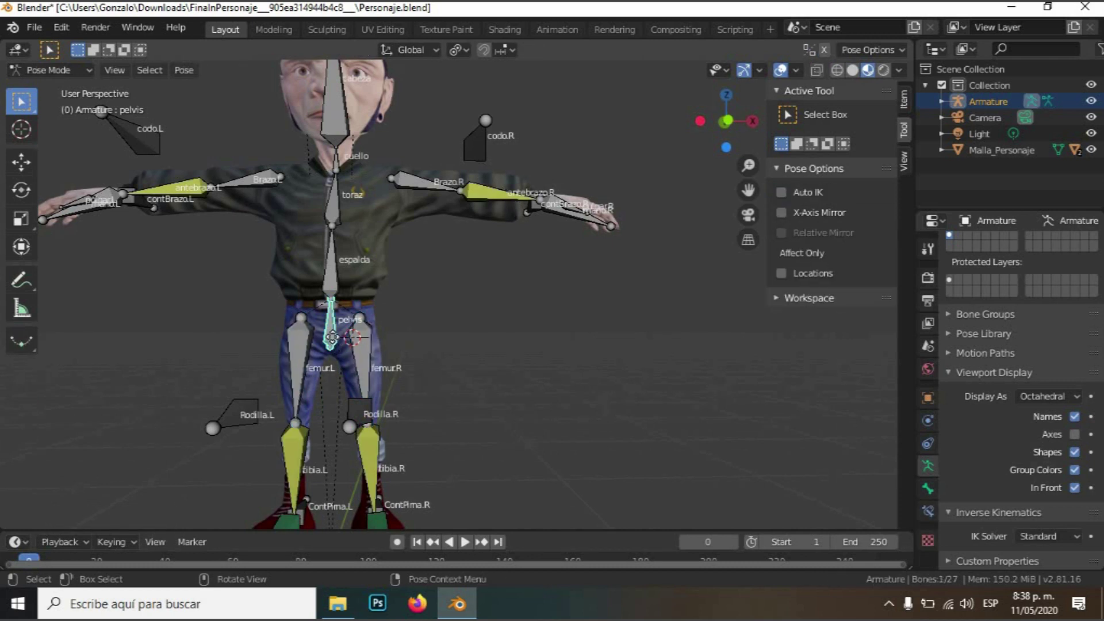
key(g)
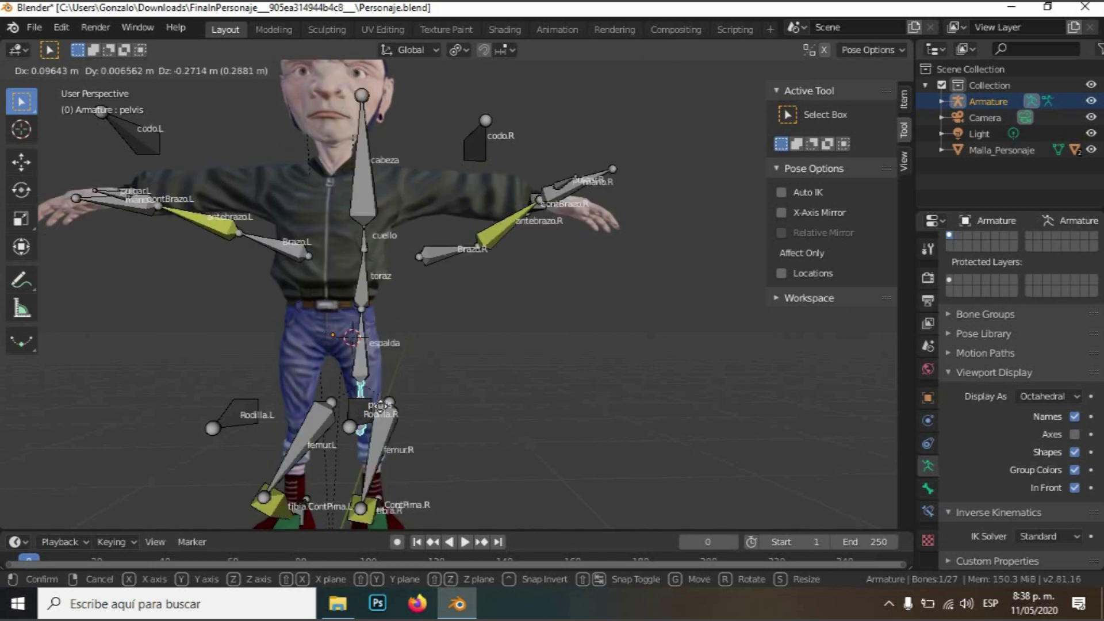
click(391, 400)
key(ctrl+z)
Hide the bone names in the viewport
middle_drag(392, 400, 397, 342)
scroll(397, 341, down, 4)
click(1074, 416)
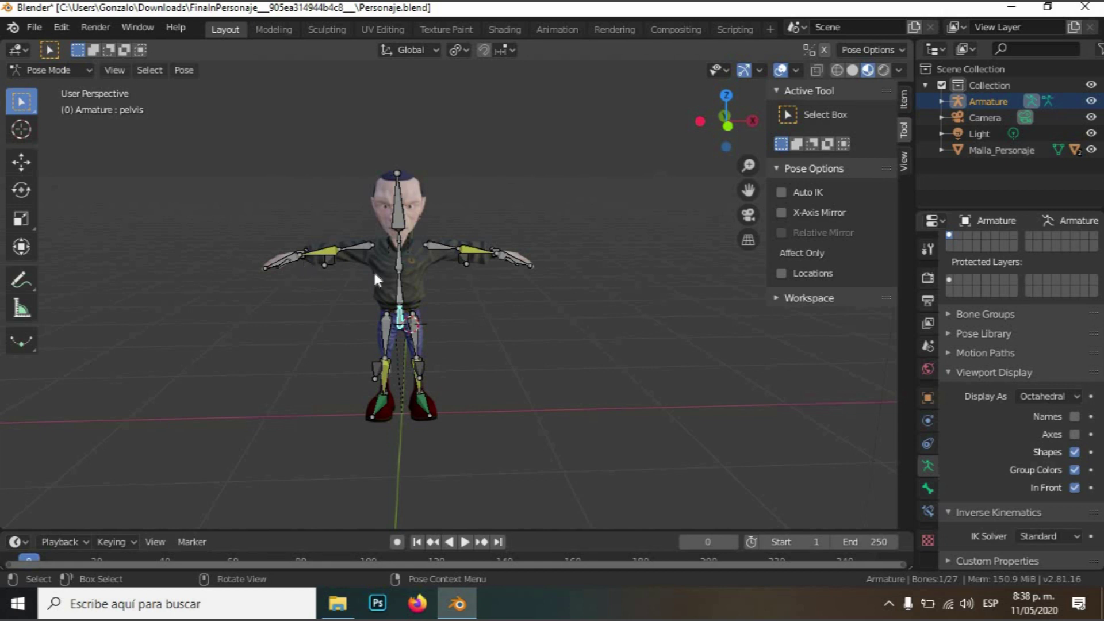
In Object Mode, parent the character mesh Malla_Personaje to the armature using Armature Deform With Automatic Weights
scroll(374, 270, up, 5)
middle_drag(493, 247, 108, 185)
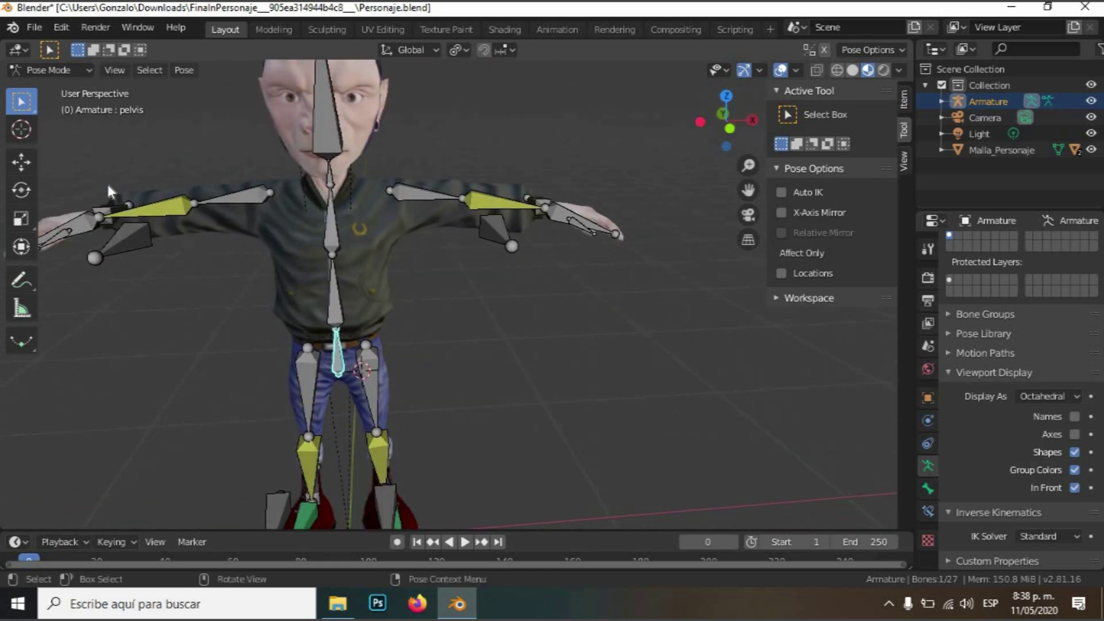
click(54, 73)
click(46, 86)
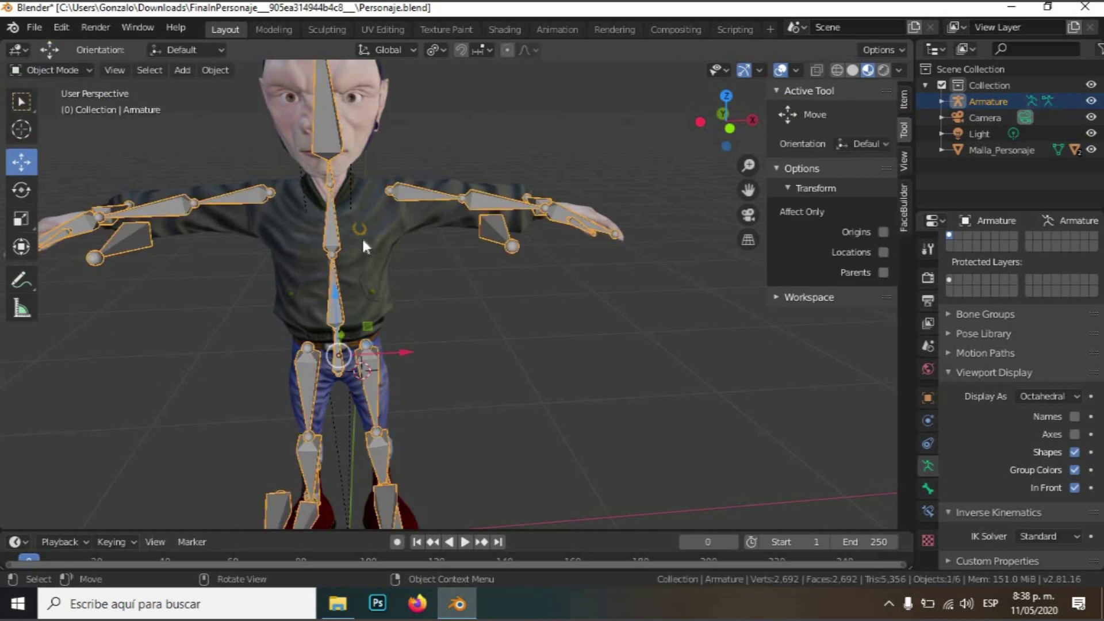
click(362, 247)
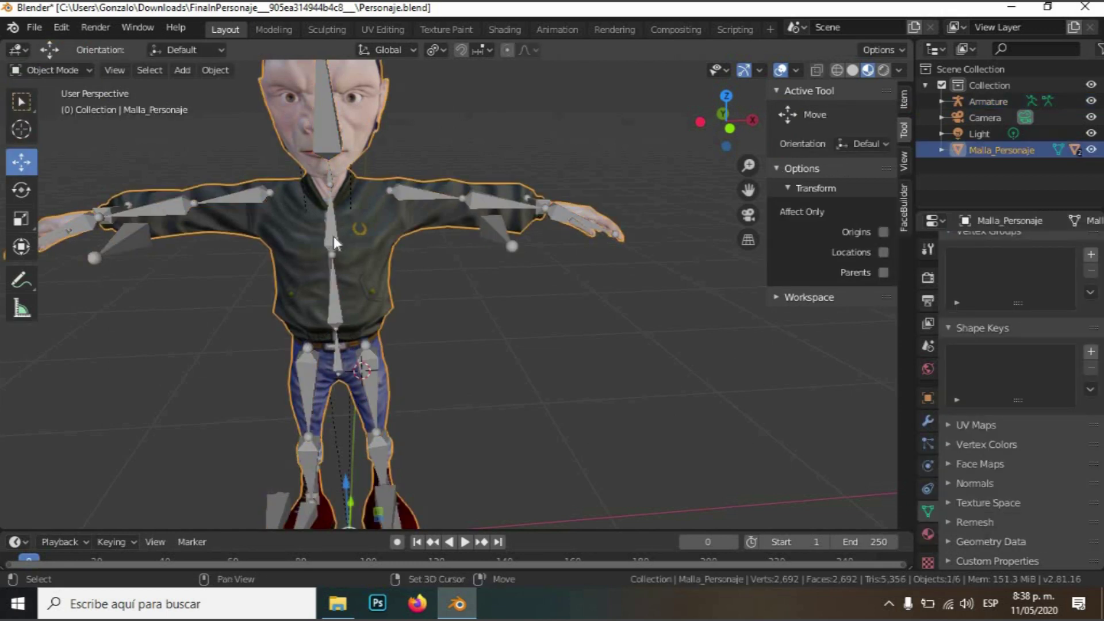
shift+click(334, 237)
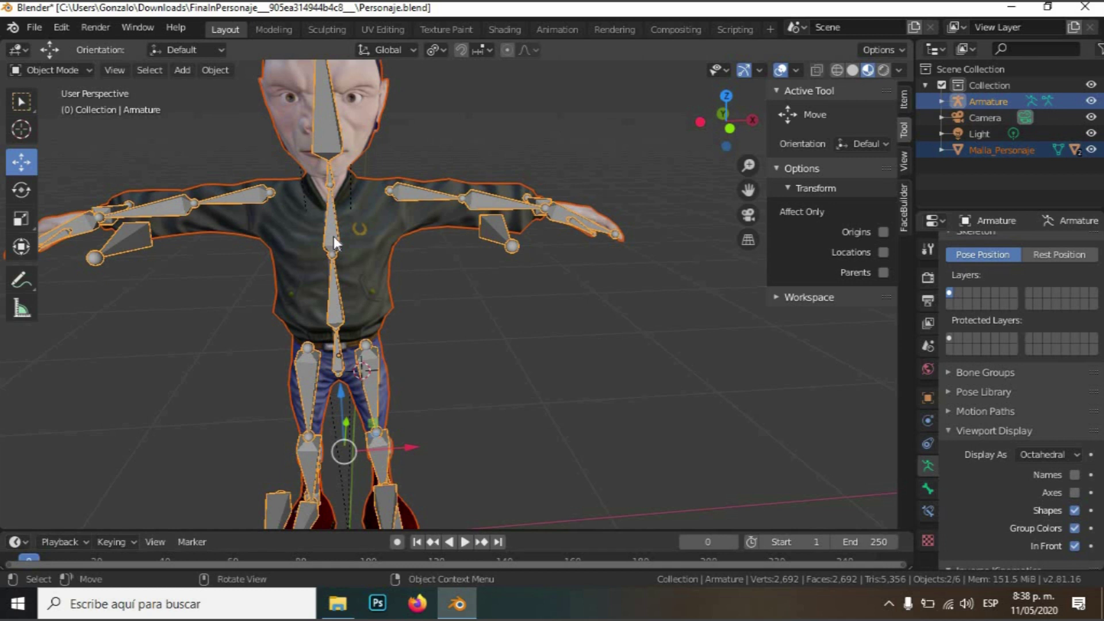
key(ctrl+p)
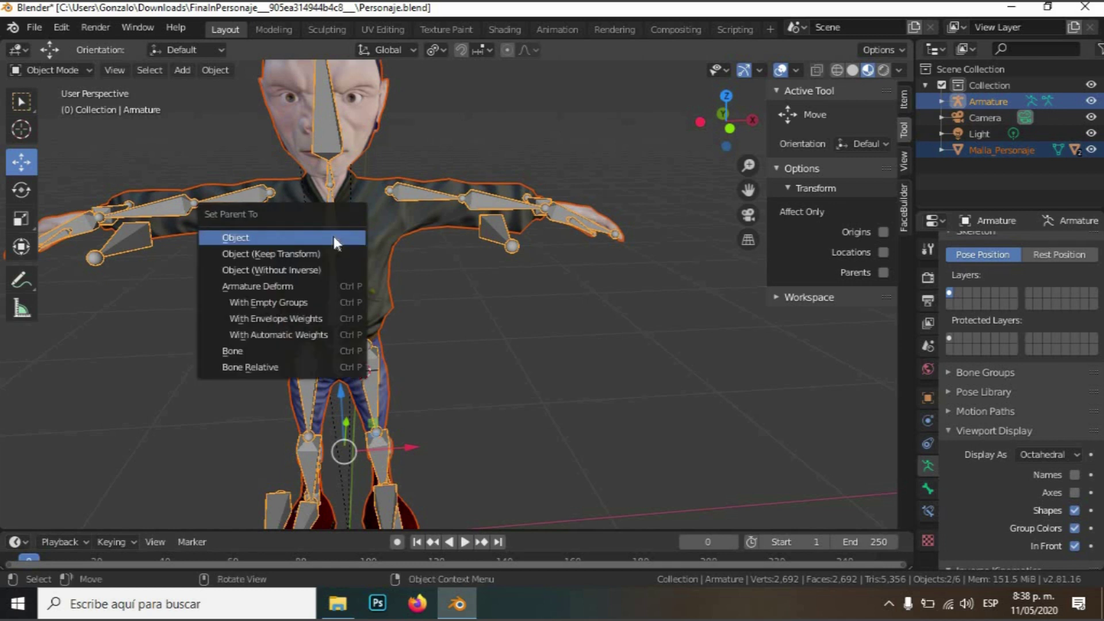
click(311, 333)
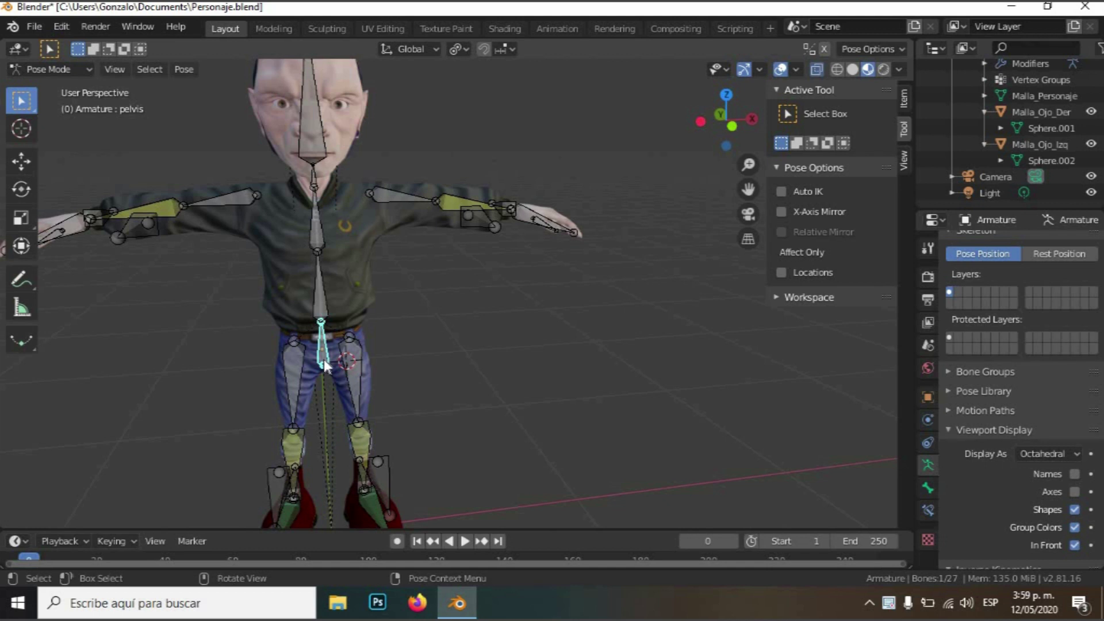
Test how the skinned mesh follows the rig by moving the pelvis bone, and undo the move
key(g)
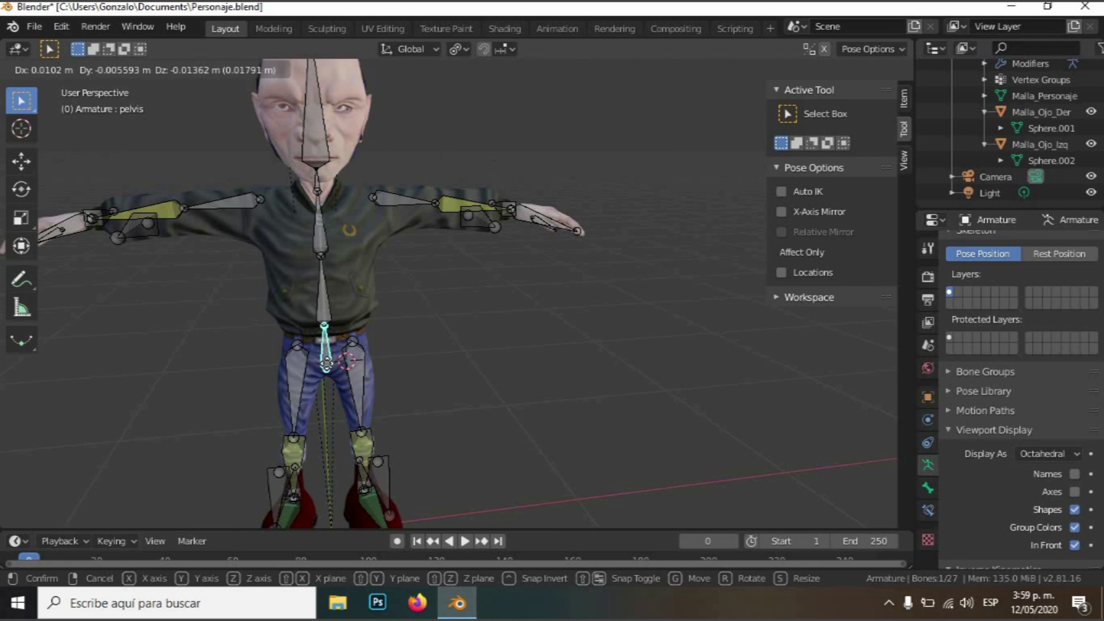
click(352, 382)
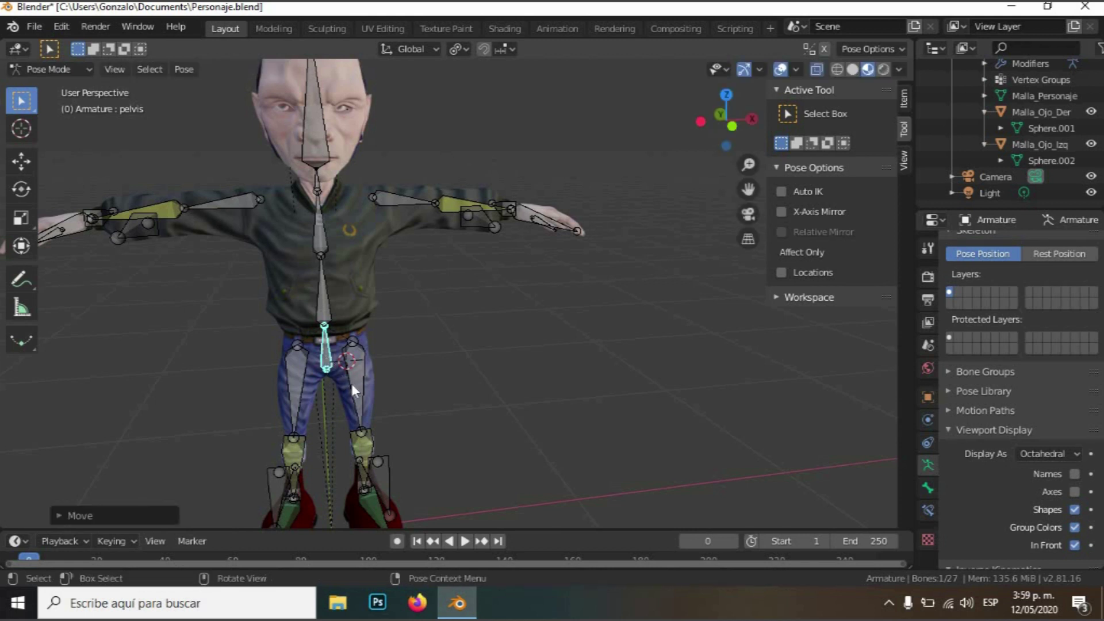
middle_drag(253, 378, 311, 420)
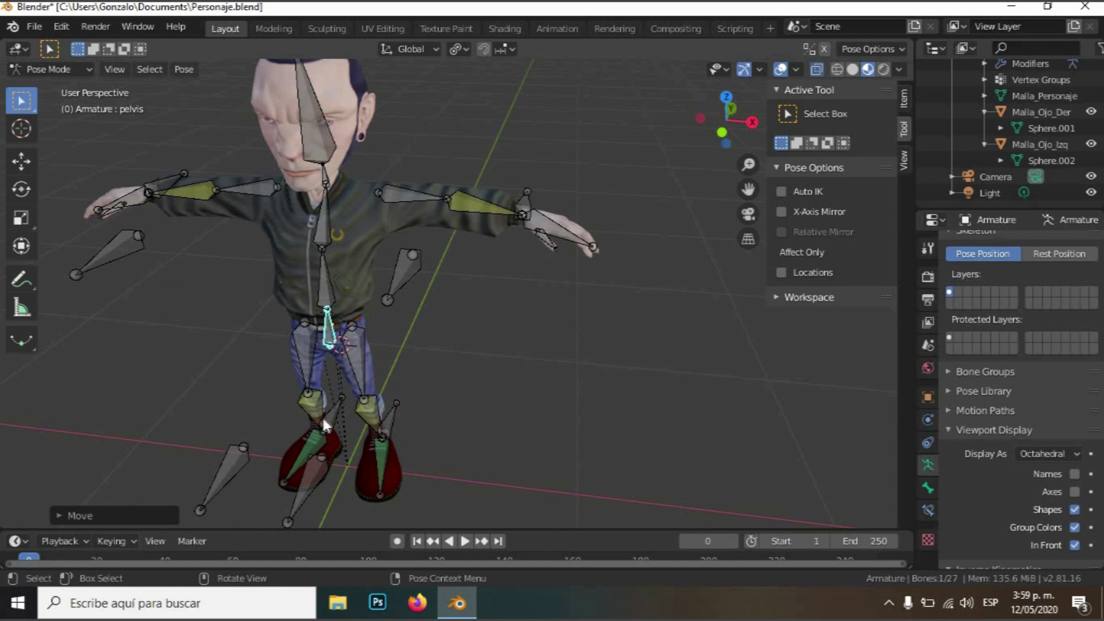
key(ctrl+z)
click(402, 277)
middle_drag(471, 219, 461, 246)
middle_drag(416, 238, 439, 259)
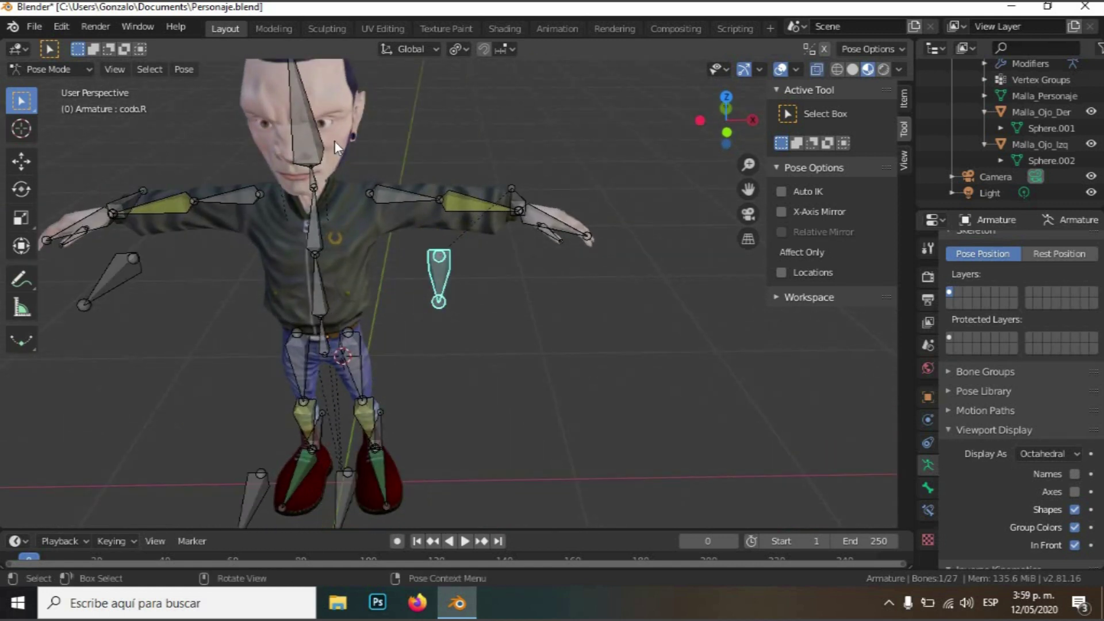
click(330, 144)
key(Tab)
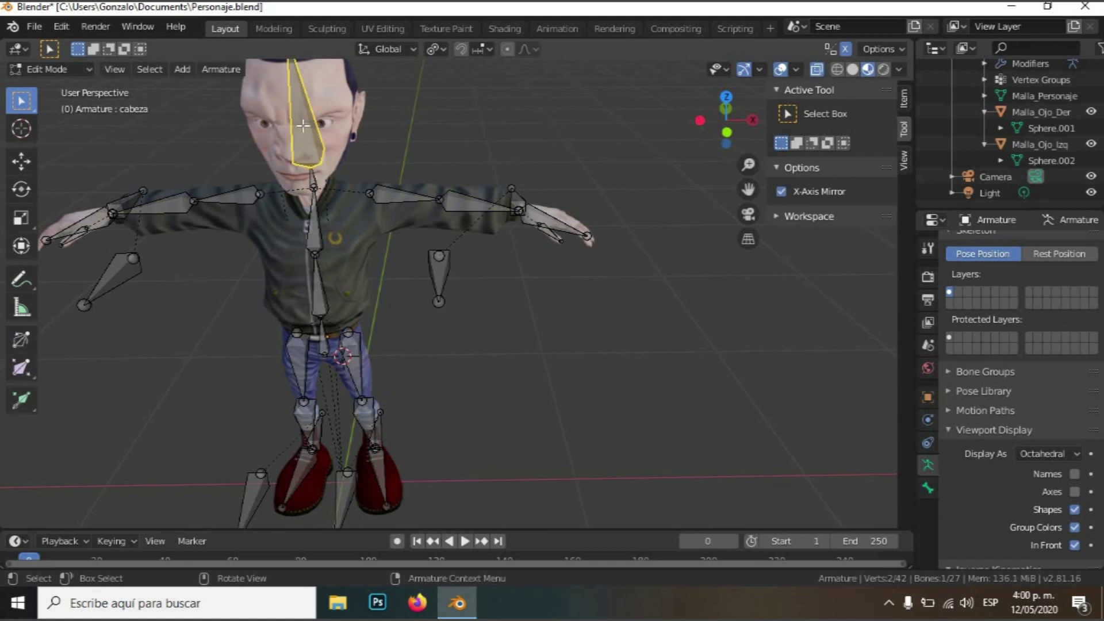
scroll(306, 128, up, 2)
shift+middle_drag(351, 259, 471, 449)
middle_drag(472, 449, 471, 394)
scroll(471, 395, up, 2)
In Object Mode, parent the eye meshes Malla_Ojo_Der and Malla_Ojo_Izq to the armature With Automatic Weights
click(73, 93)
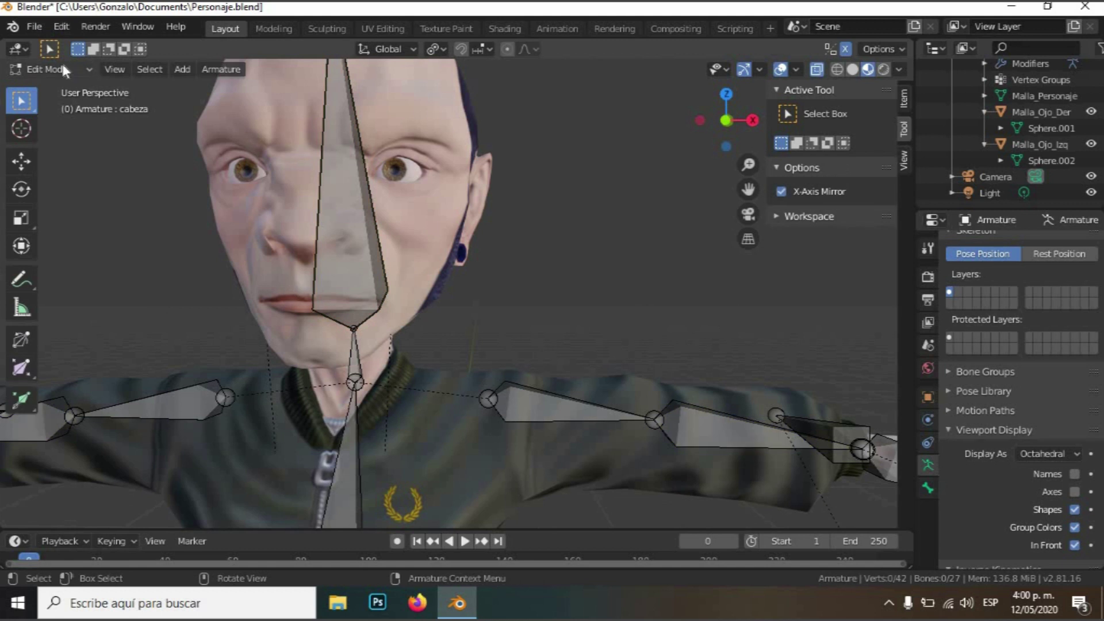
key(Tab)
click(243, 170)
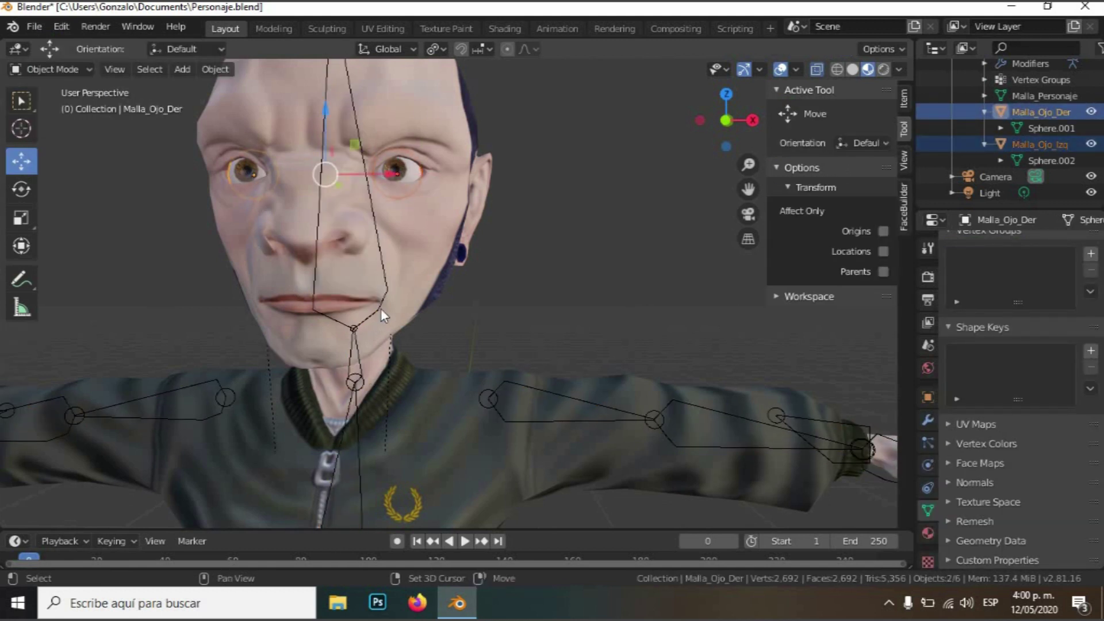
shift+click(374, 277)
shift+click(376, 277)
click(402, 171)
shift+click(247, 170)
middle_drag(764, 339, 764, 416)
shift+click(764, 416)
middle_drag(495, 397, 490, 324)
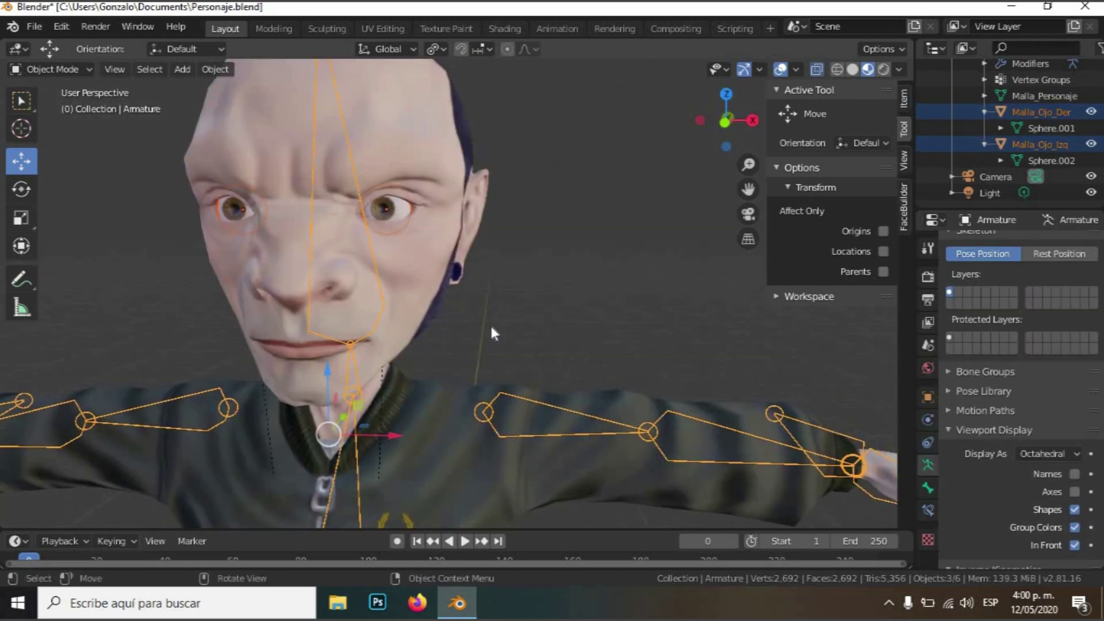
key(ctrl+p)
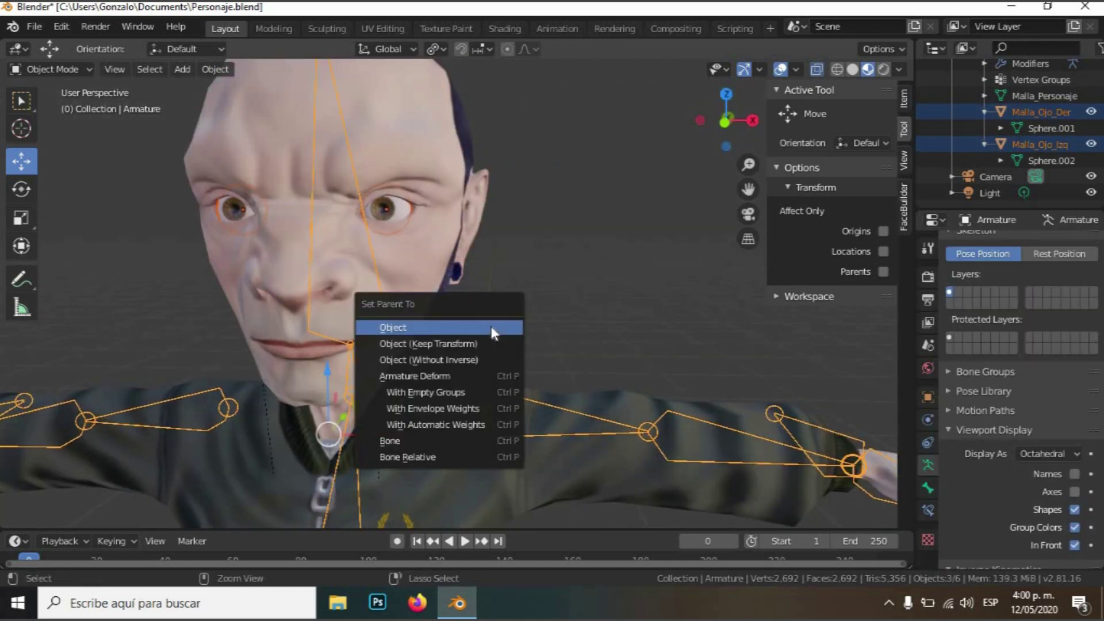
click(447, 423)
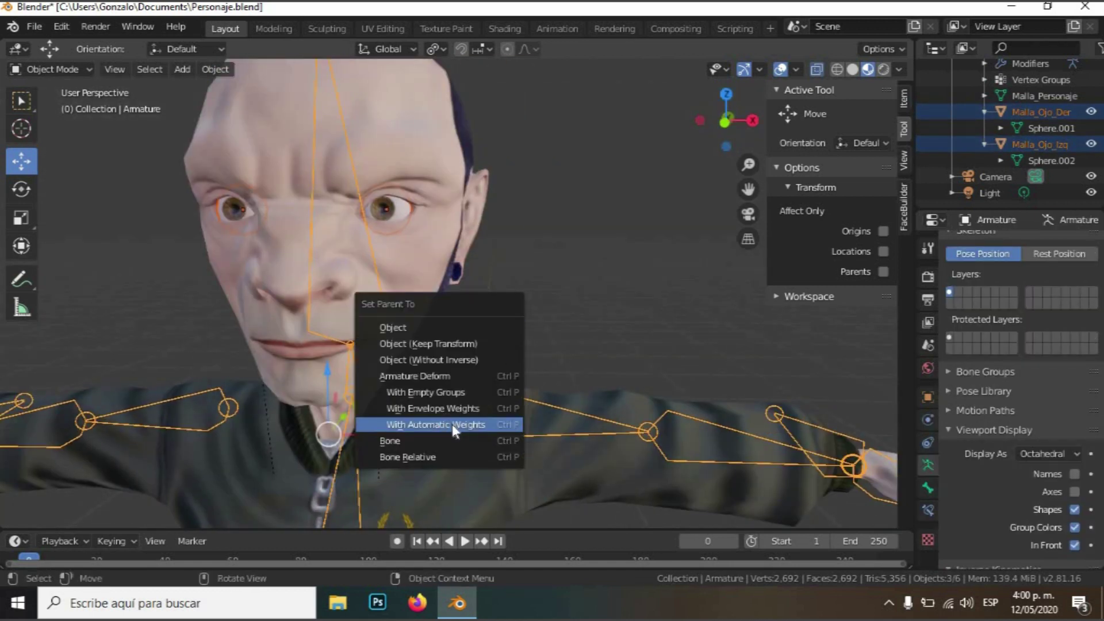
Switch the armature to Pose Mode, test the eyes by rotating the head bone cabeza, and undo the last change
click(79, 70)
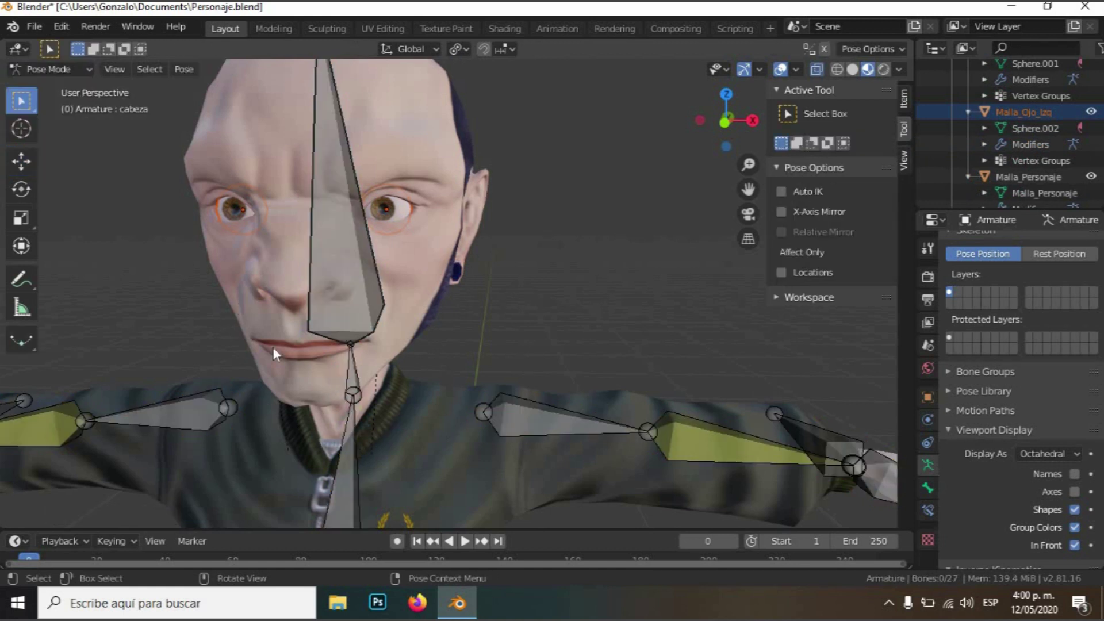
scroll(275, 345, down, 4)
click(405, 275)
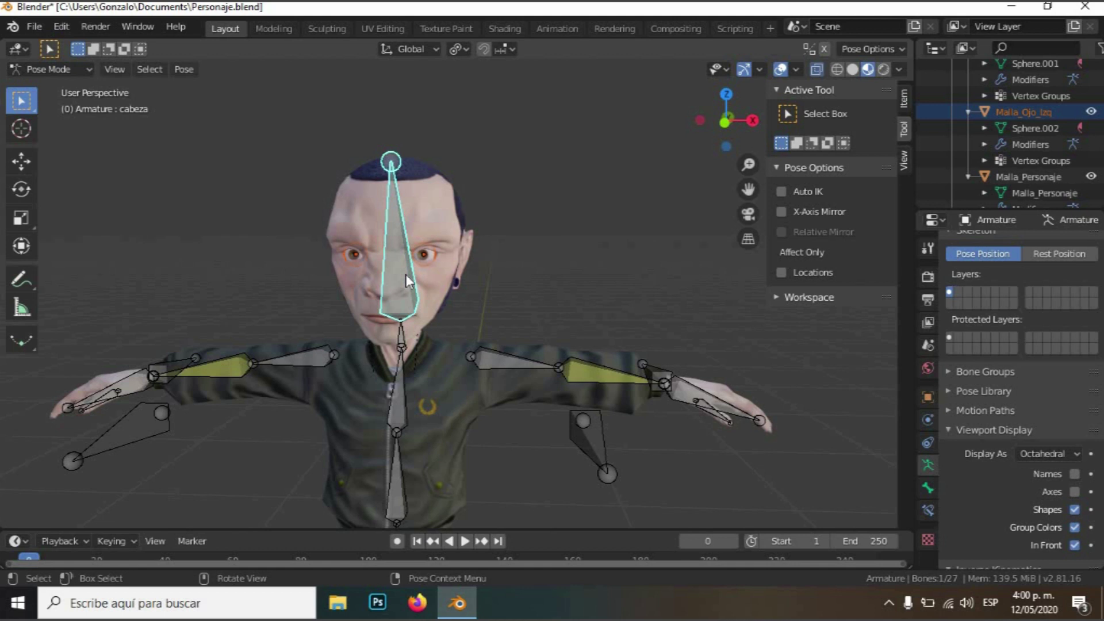
key(r)
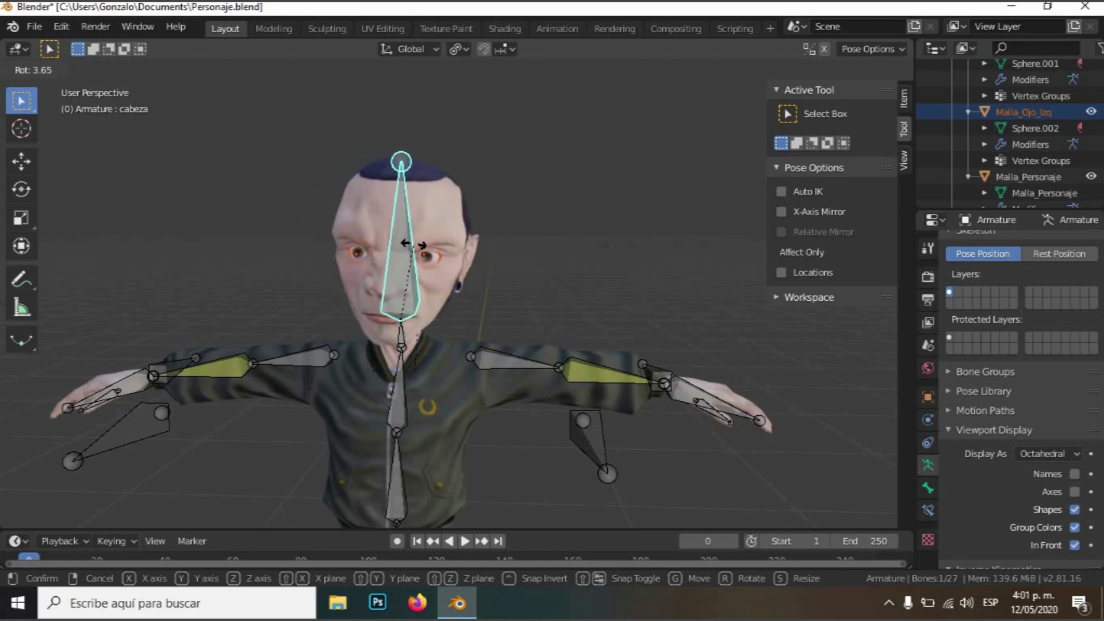
click(416, 253)
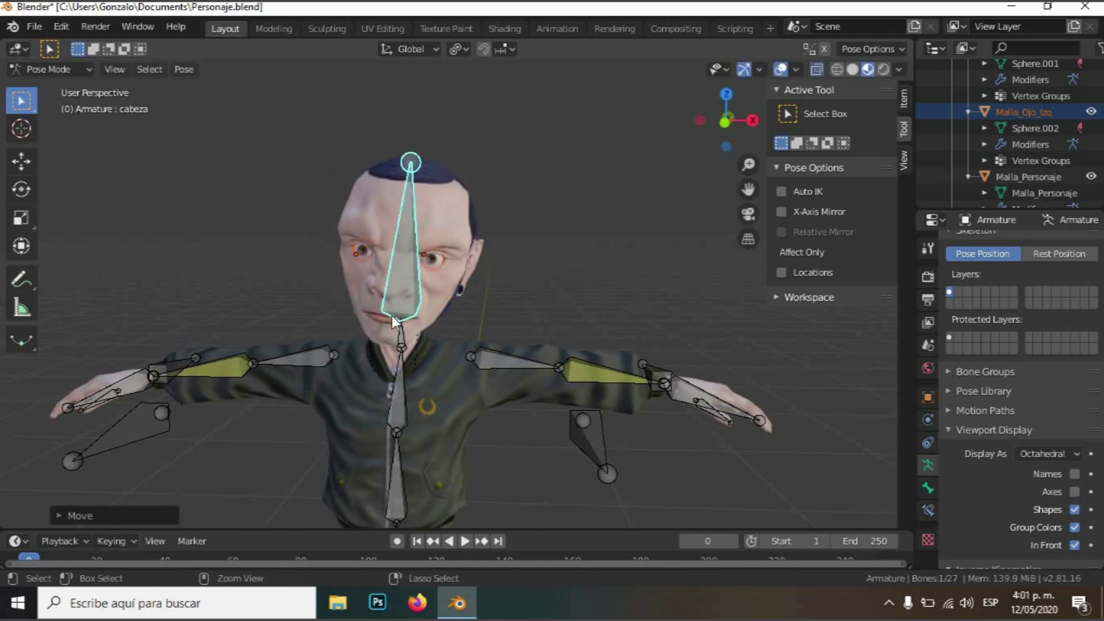
key(ctrl+z)
Test the arm deformation in Pose Mode by moving and rotating the arm control bone contBrazo.R
scroll(391, 315, up, 5)
middle_drag(343, 291, 254, 140)
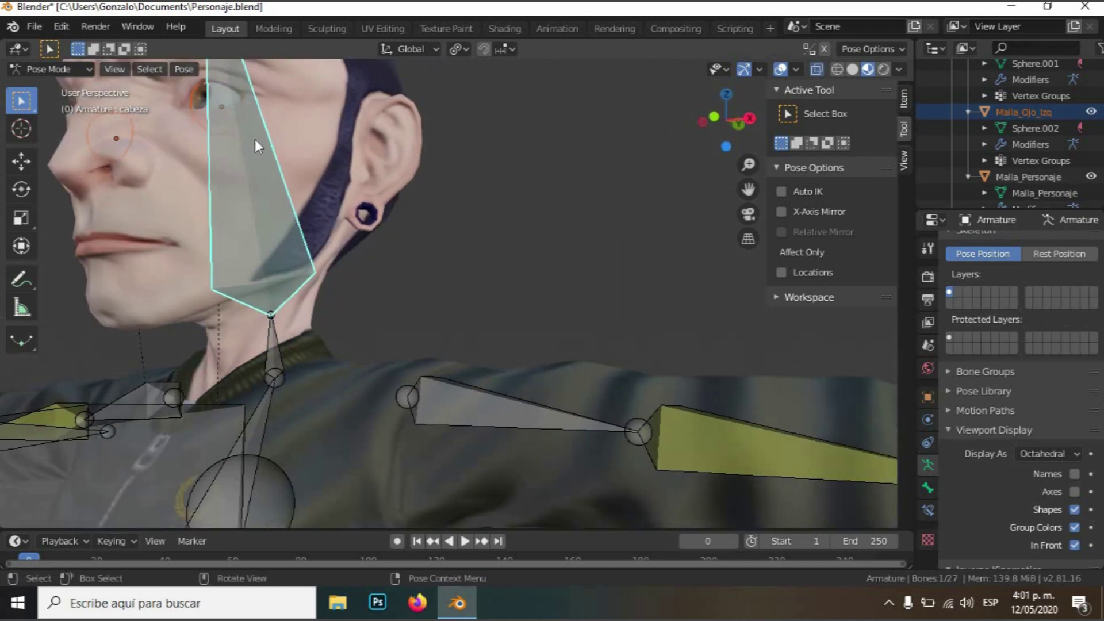
scroll(333, 278, down, 5)
middle_drag(333, 278, 302, 320)
scroll(302, 319, up, 2)
click(686, 423)
key(g)
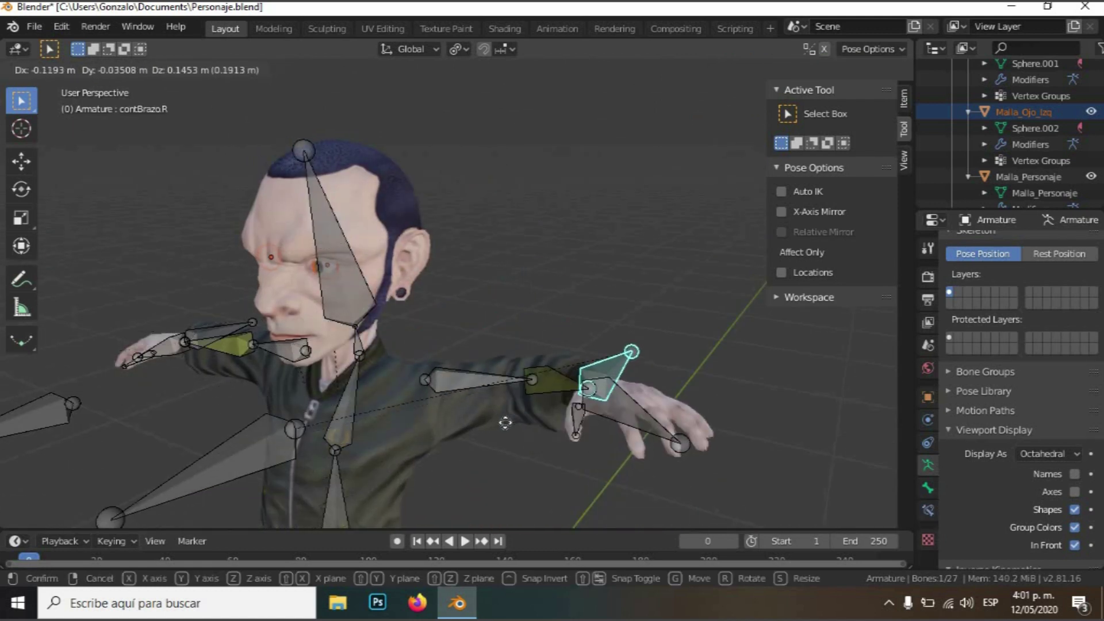
key(r)
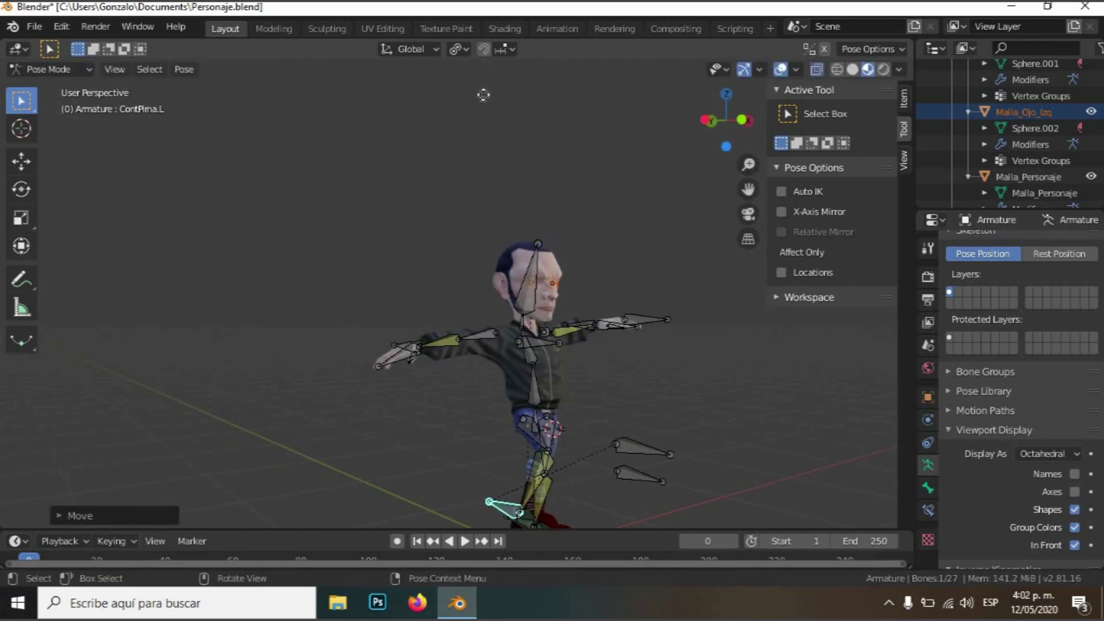
Raise the left leg's control bone so the leg bends, and check the mesh deformation around it
key(g)
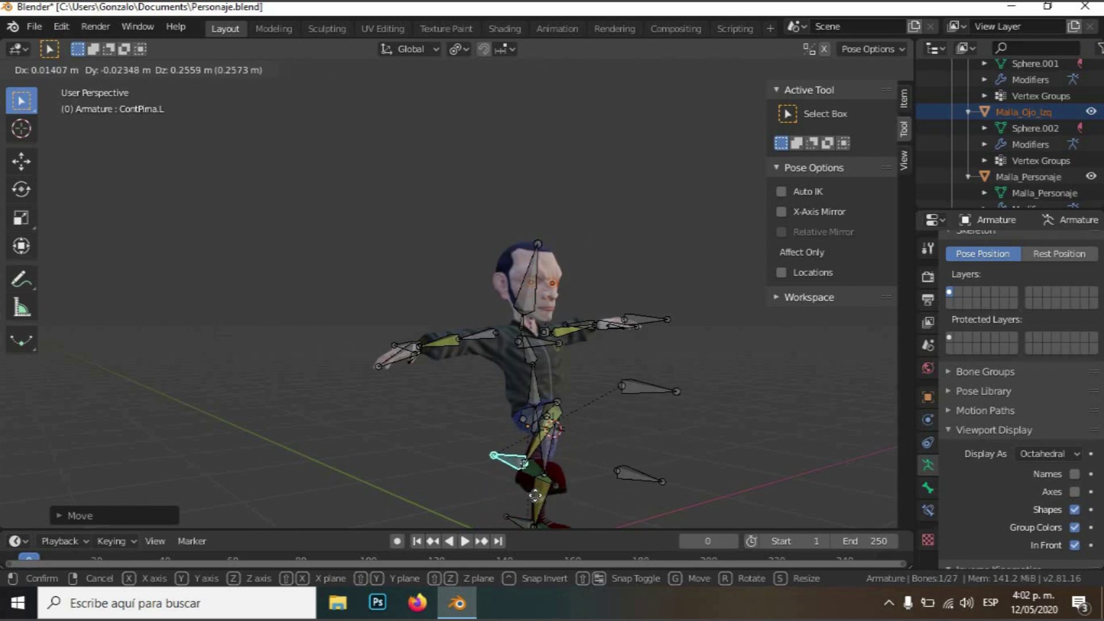
click(525, 435)
middle_drag(435, 422, 354, 440)
scroll(535, 427, up, 4)
scroll(401, 407, down, 5)
middle_drag(402, 407, 443, 437)
In Object Mode, select the armature together with the mesh Malla_Personaje, and switch to Weight Paint mode
click(85, 70)
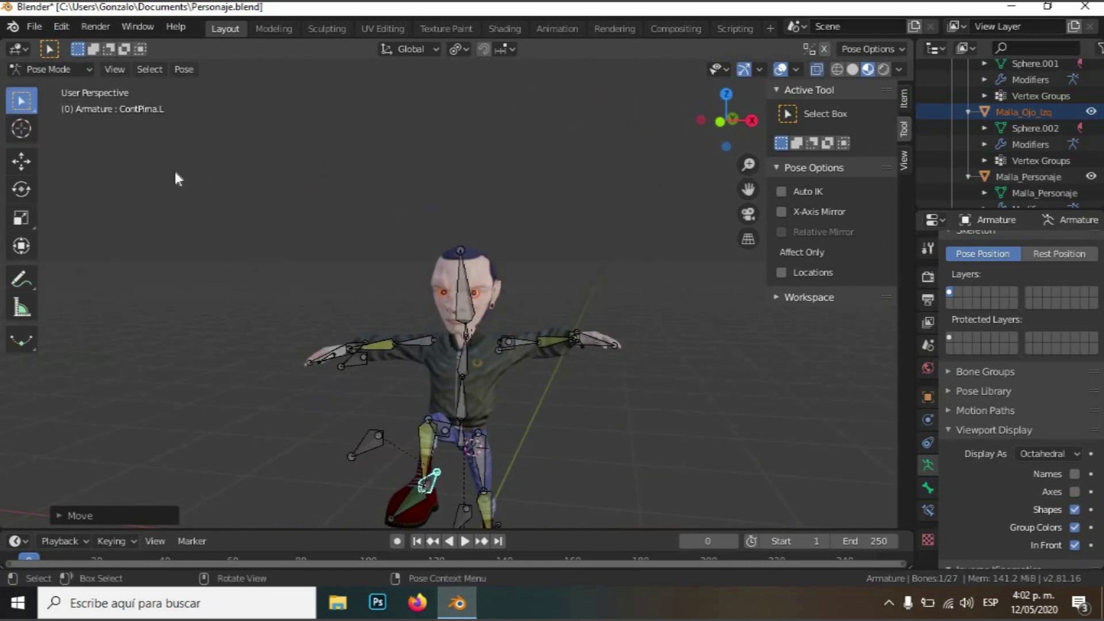
click(84, 69)
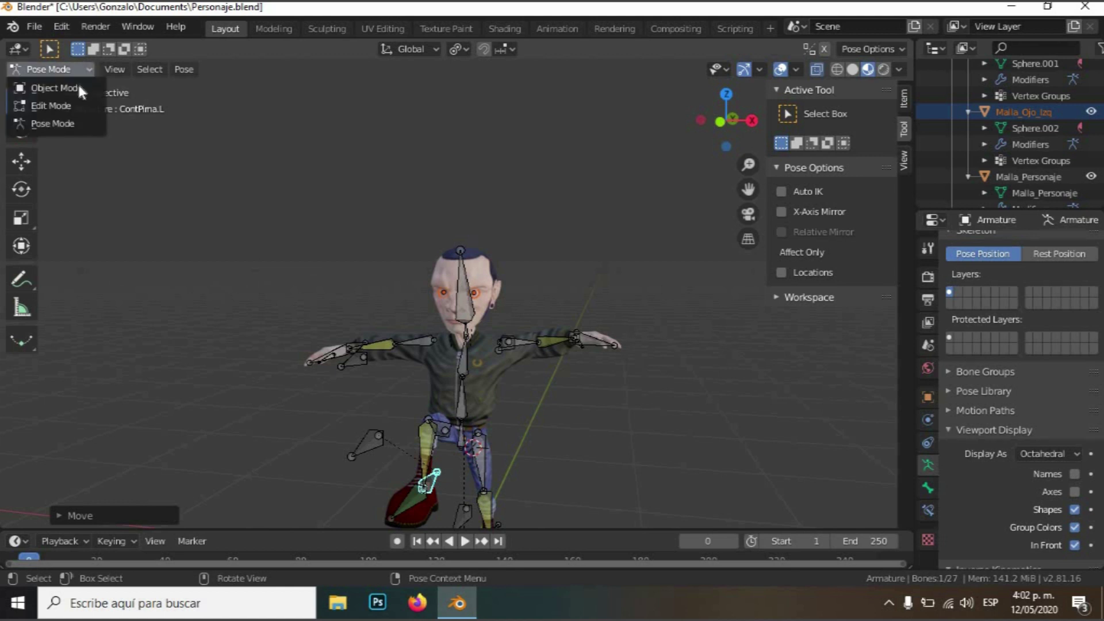
click(57, 88)
drag(461, 277, 458, 271)
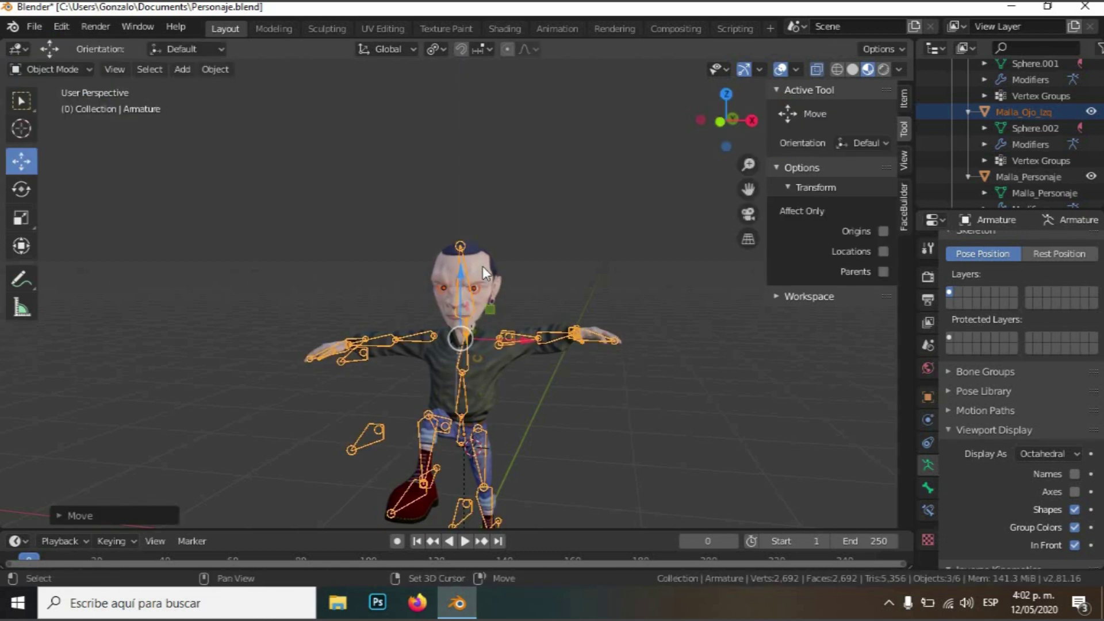
shift+click(482, 266)
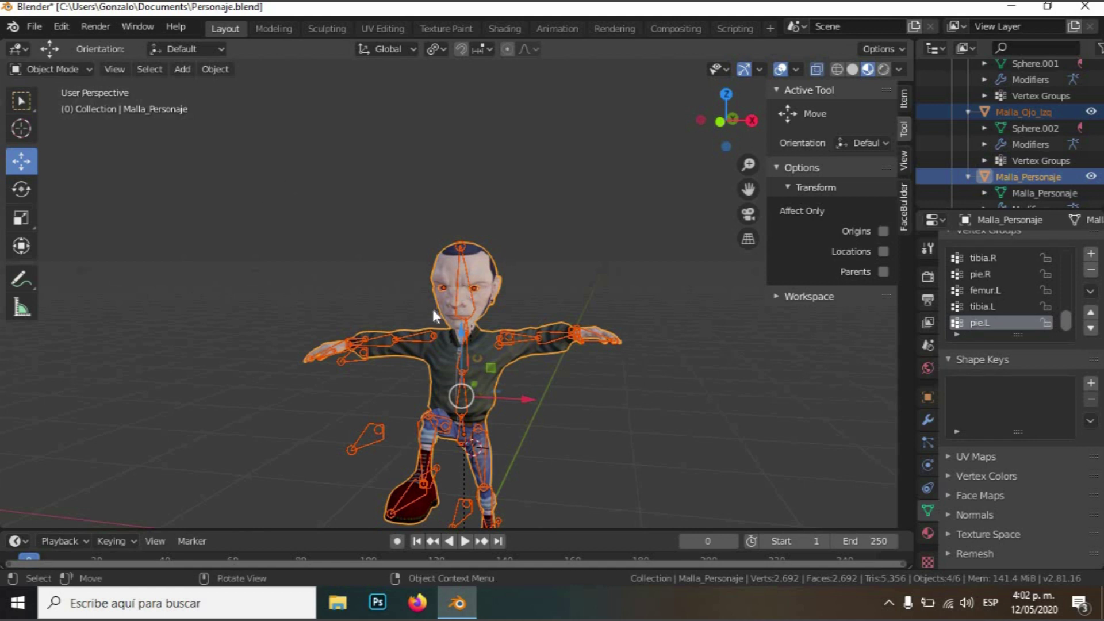
click(80, 67)
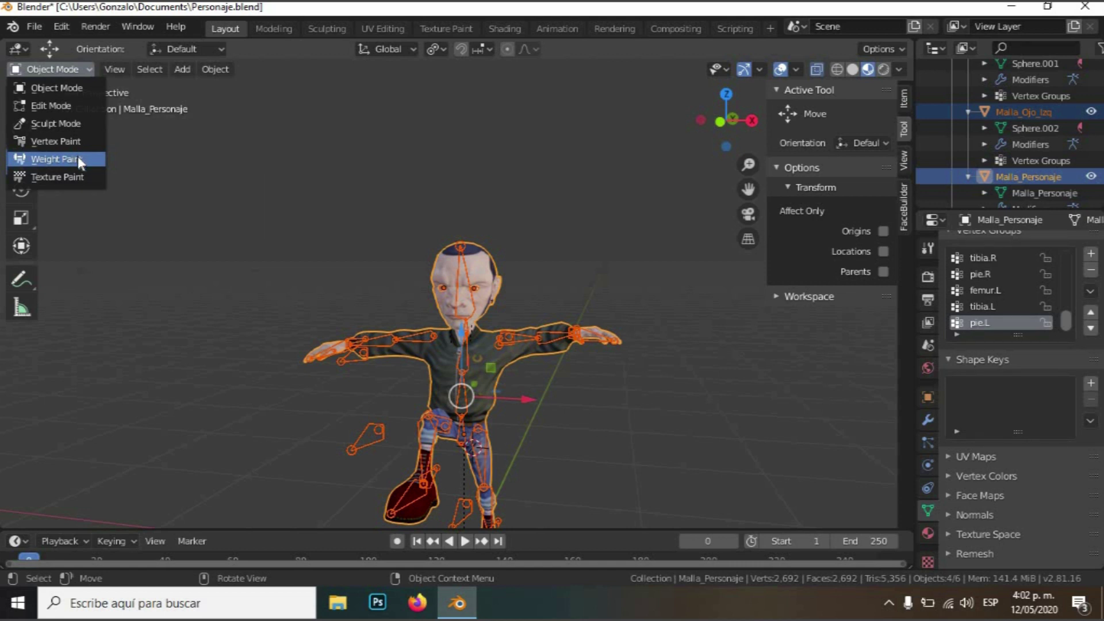
right_click(467, 301)
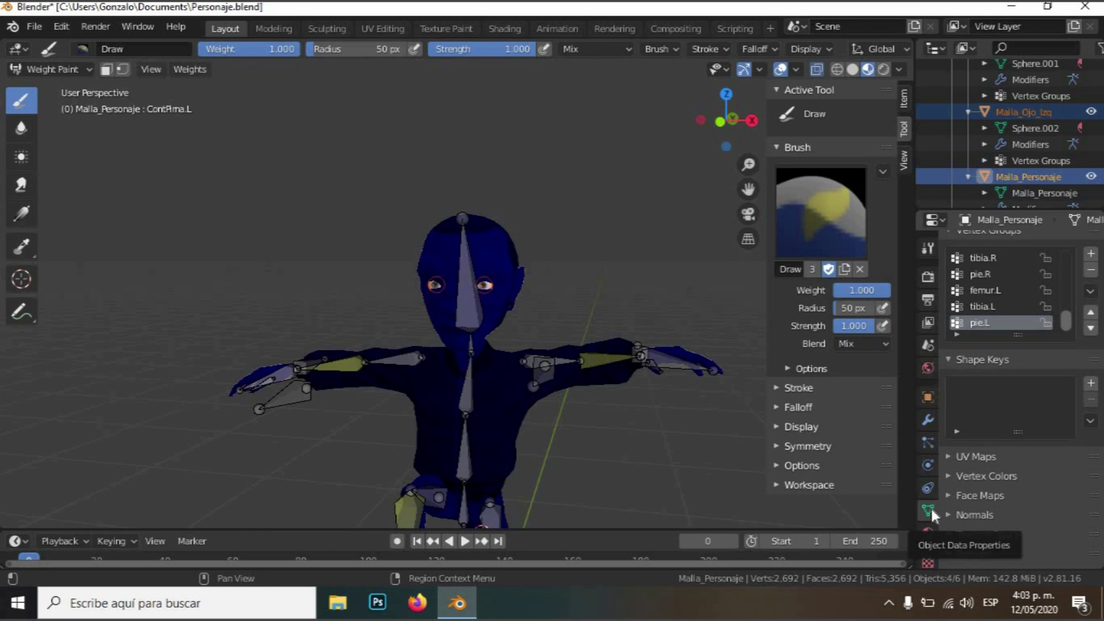
Examine the weights of the pelvis, espalda and toraz vertex groups on the character mesh, one after another
scroll(1069, 304, up, 4)
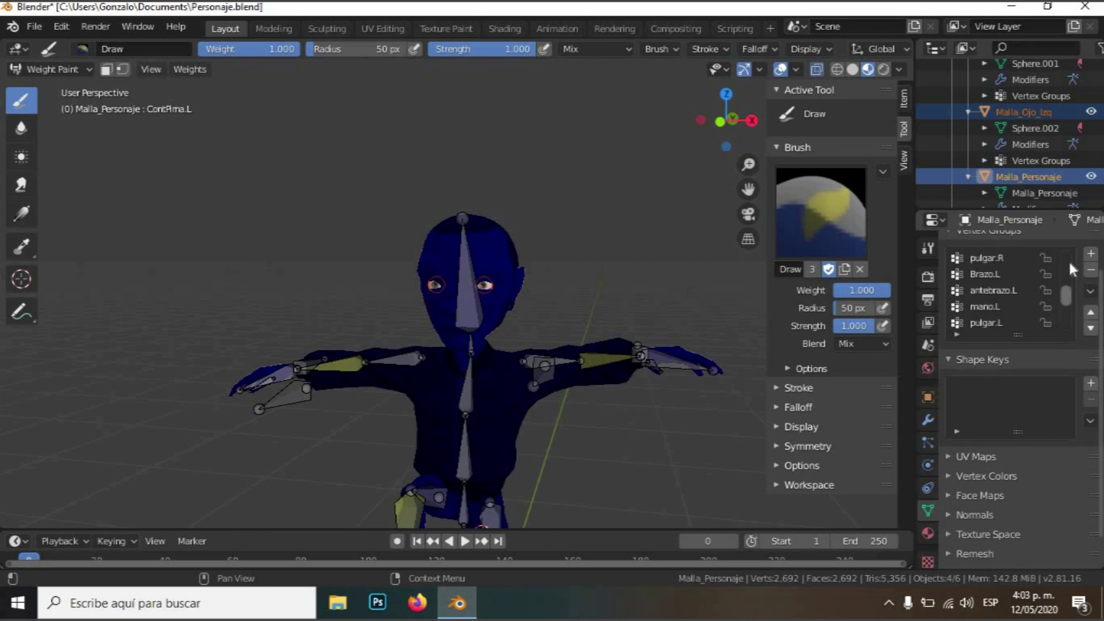
scroll(1063, 271, down, 3)
scroll(1053, 253, up, 3)
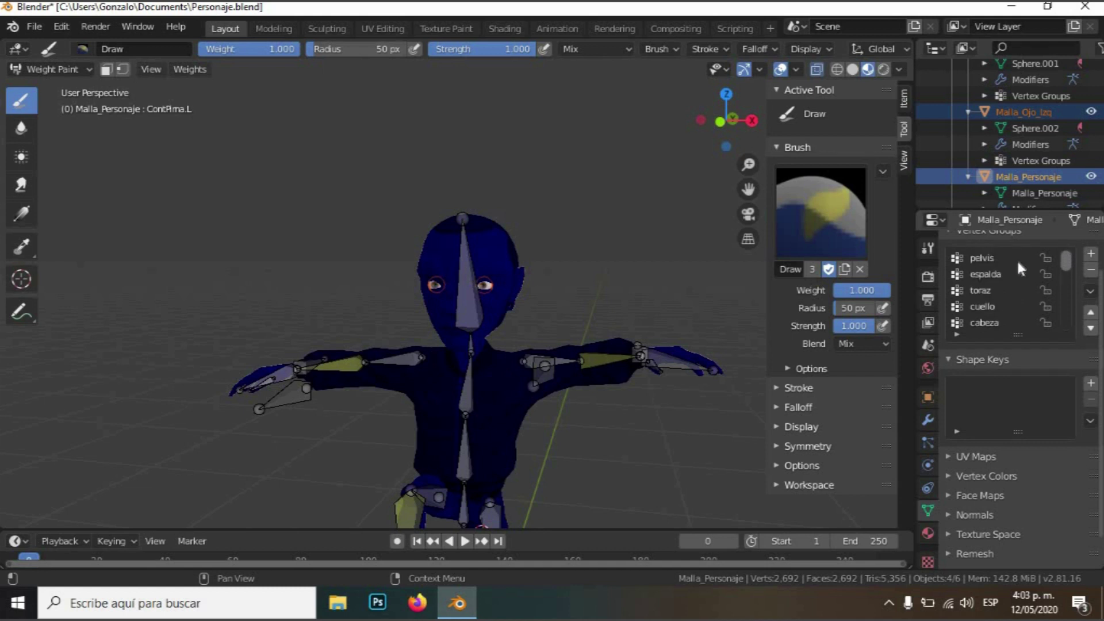
click(979, 258)
scroll(523, 424, down, 2)
middle_drag(561, 427, 513, 457)
click(985, 276)
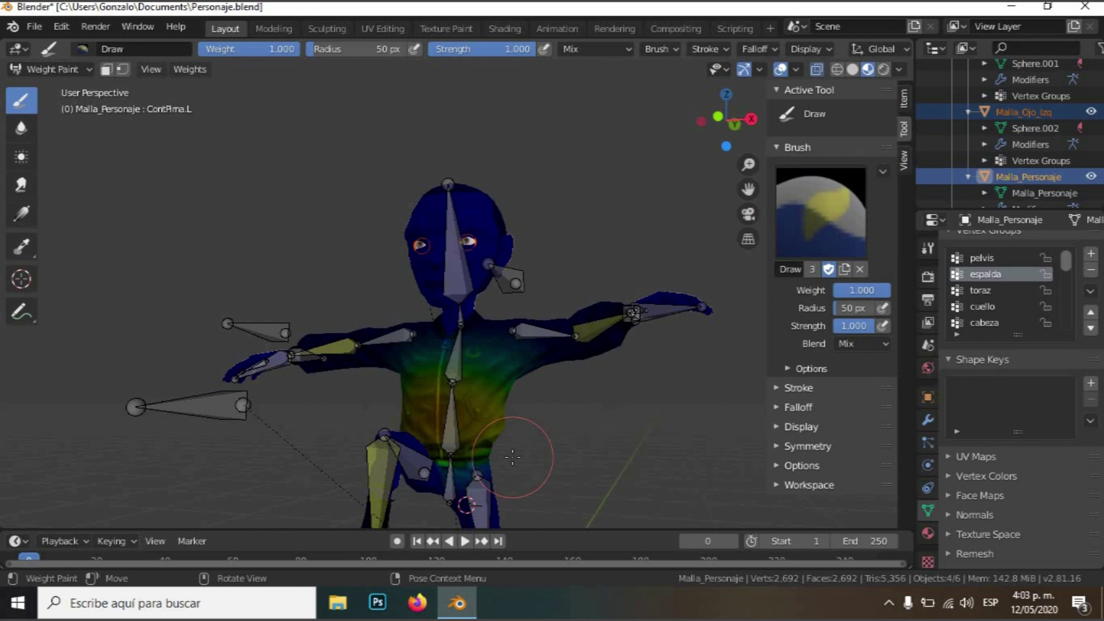
scroll(483, 294, up, 6)
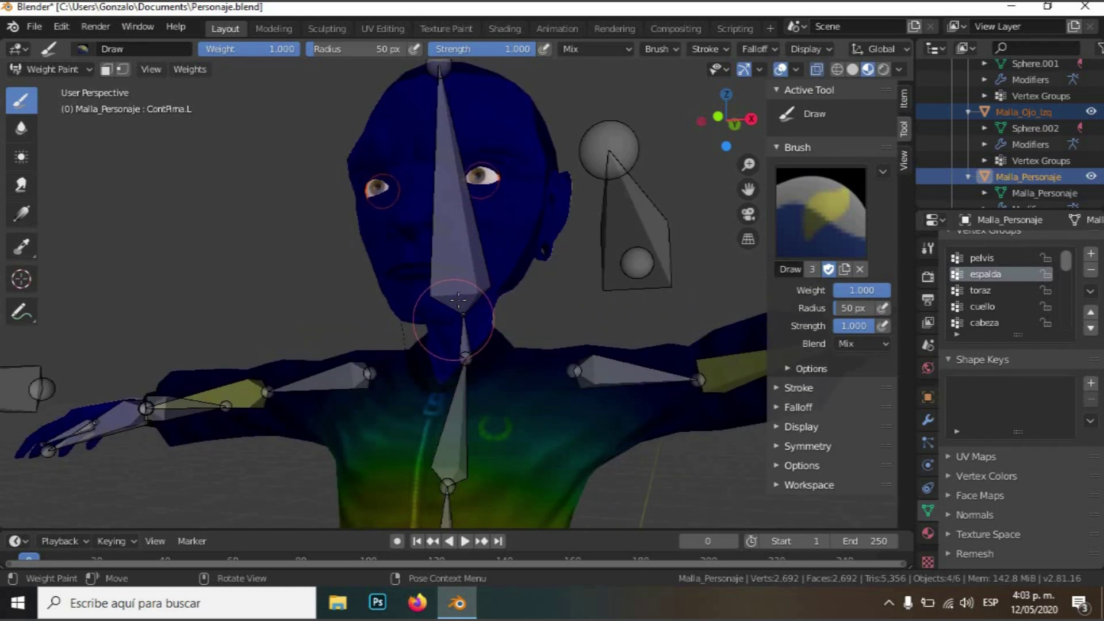
scroll(488, 298, down, 6)
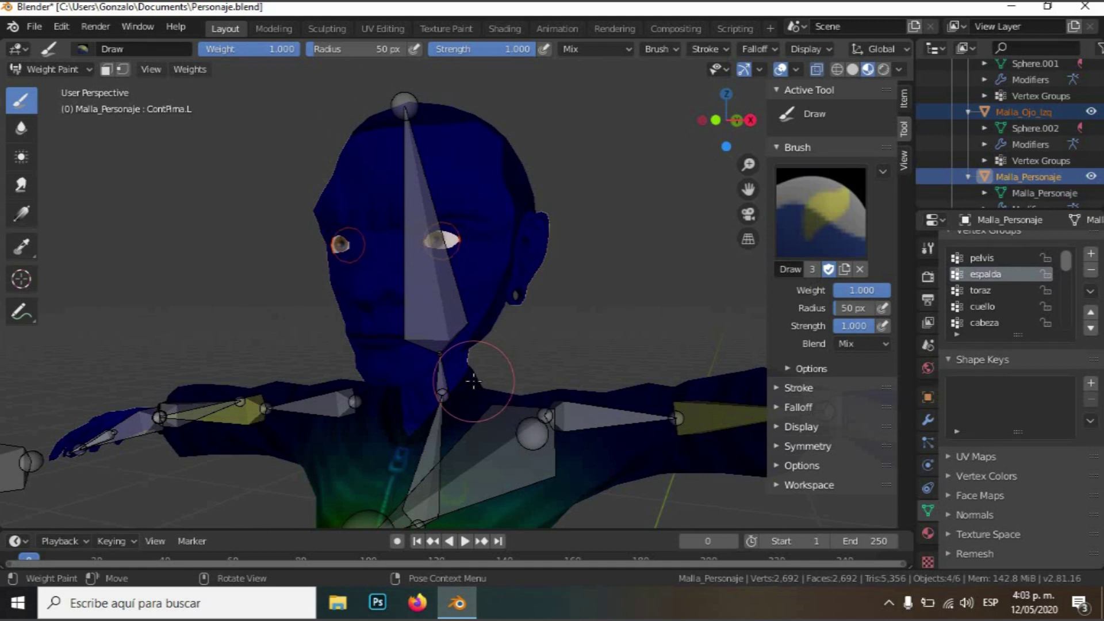
scroll(474, 380, down, 4)
middle_drag(478, 391, 479, 452)
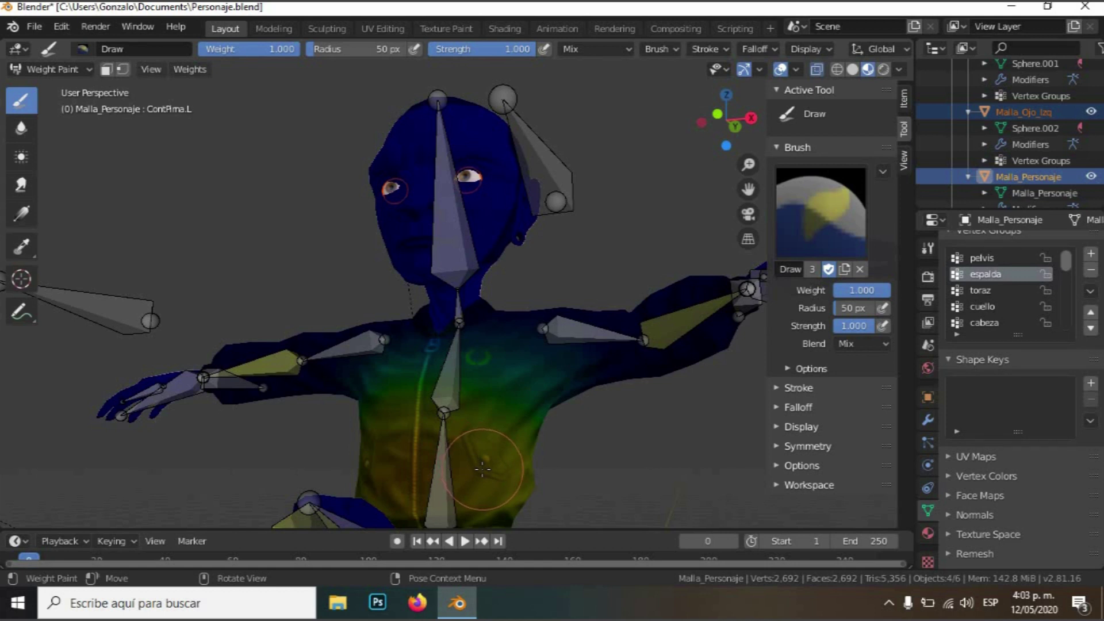
click(985, 289)
middle_drag(600, 348, 576, 398)
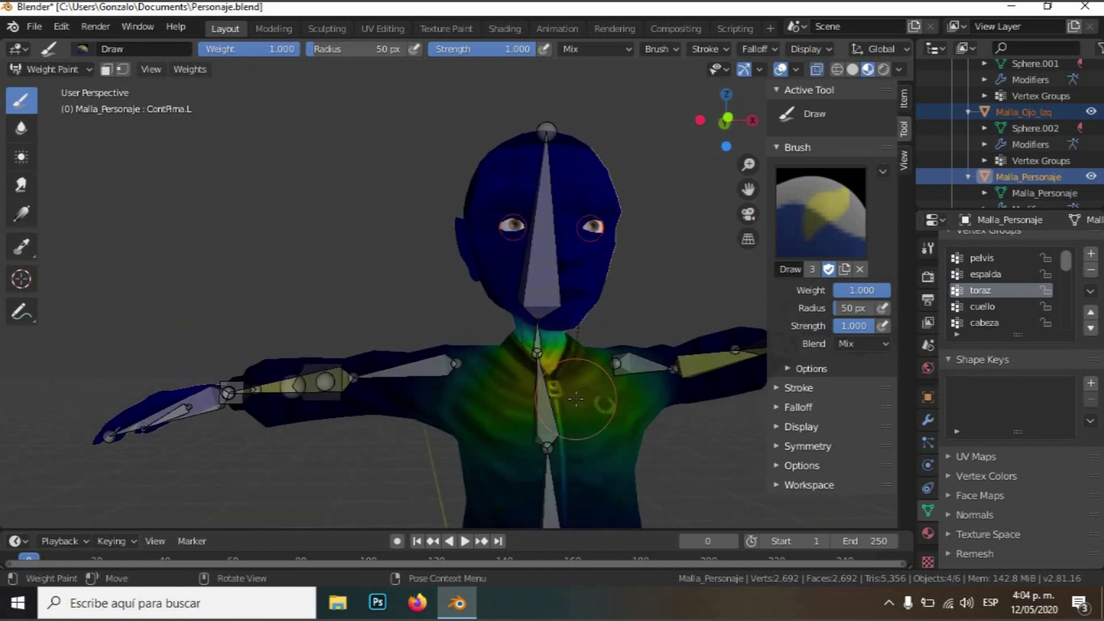
Try adding weight to the toraz group on the chest and upper back with the Add brush
click(824, 216)
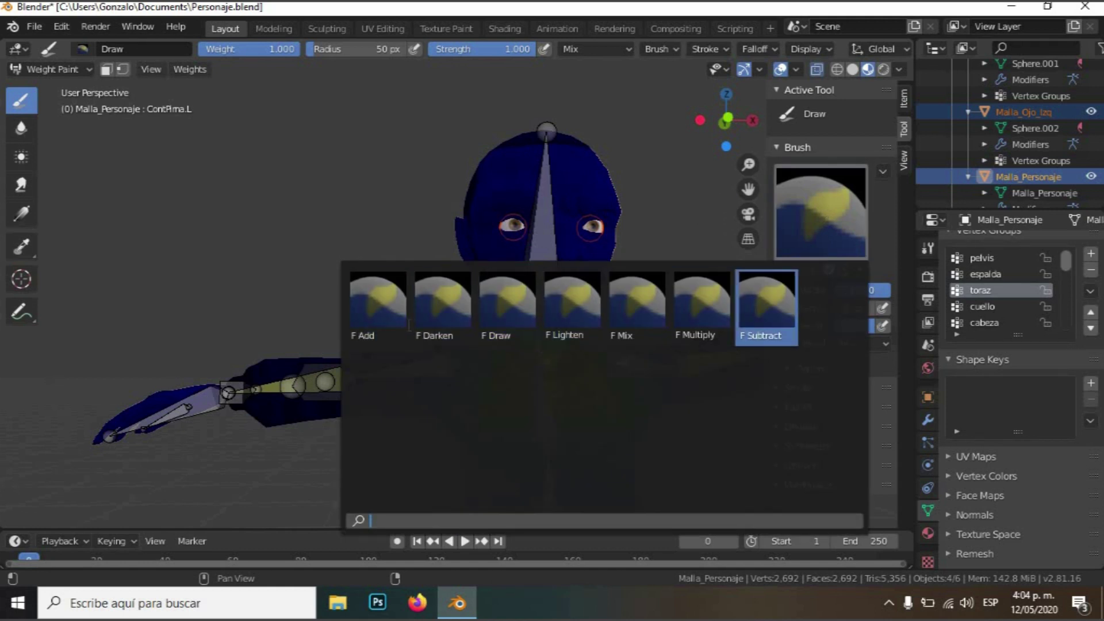
click(387, 320)
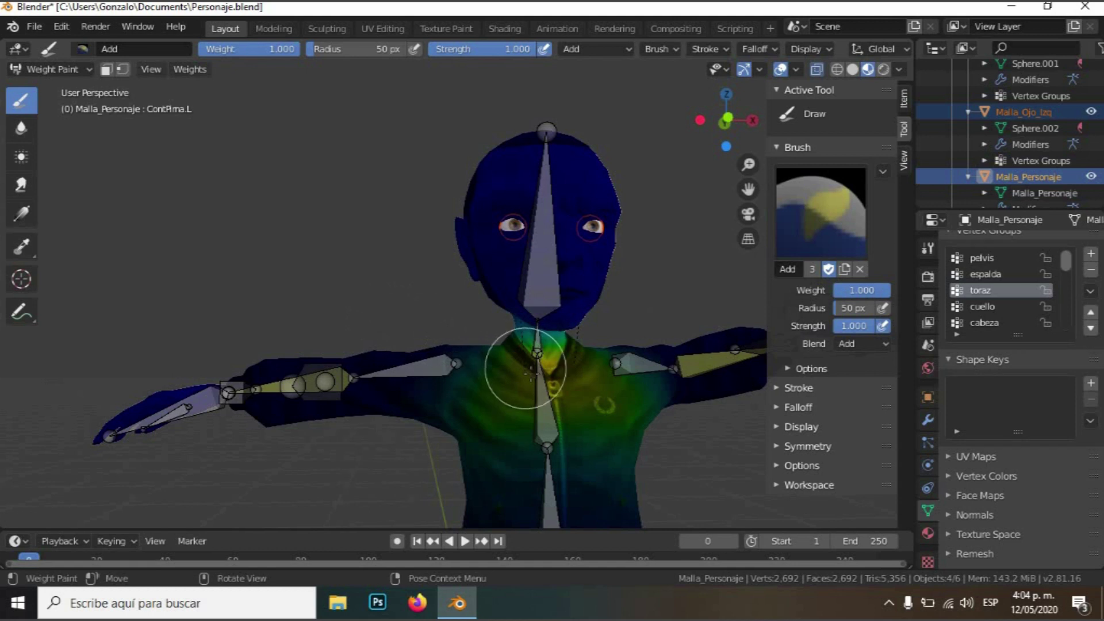
mouse_move(554, 396)
mouse_down()
mouse_move(537, 370)
mouse_move(518, 394)
mouse_move(595, 395)
mouse_move(540, 407)
mouse_move(589, 417)
mouse_move(544, 403)
mouse_up()
mouse_move(547, 404)
middle_down()
mouse_move(326, 405)
mouse_move(209, 374)
middle_up()
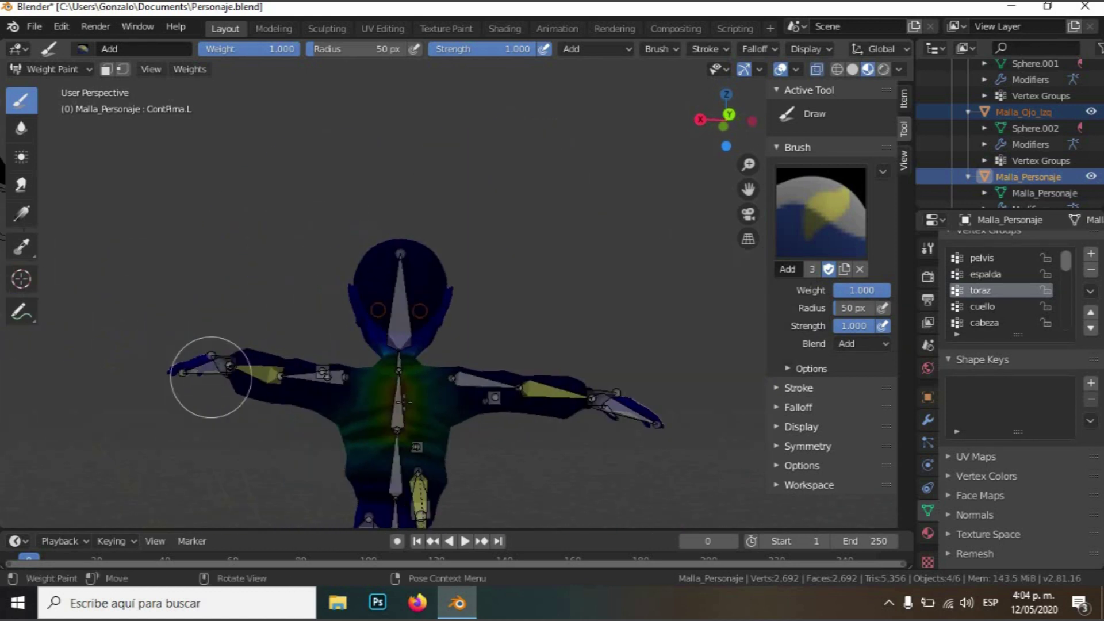
click(386, 400)
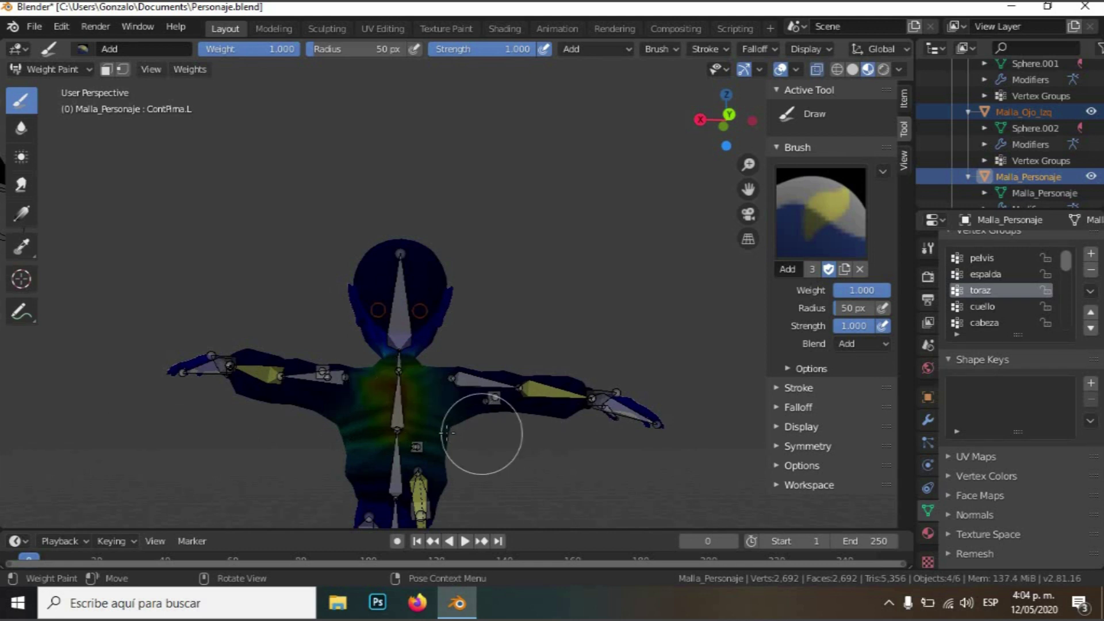
mouse_move(426, 412)
mouse_down()
mouse_move(402, 394)
mouse_move(362, 408)
mouse_up()
Try removing toraz weight from the upper back with the Subtract brush
click(821, 212)
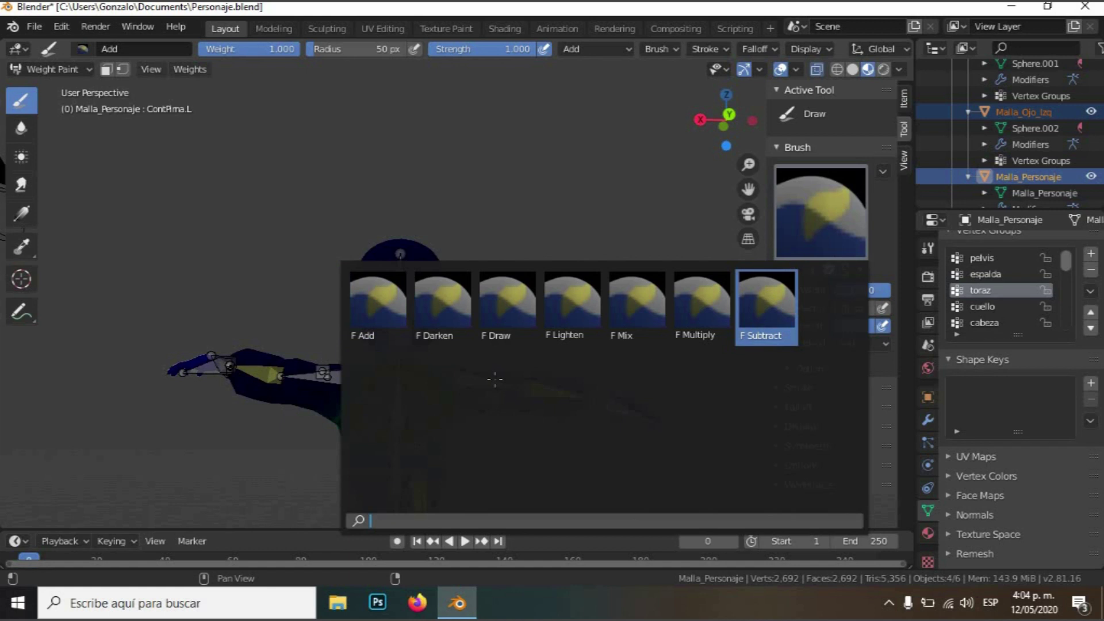
click(765, 305)
mouse_move(397, 394)
mouse_down()
mouse_move(406, 403)
mouse_move(386, 403)
mouse_move(431, 419)
mouse_move(428, 402)
mouse_up()
mouse_move(429, 402)
middle_down()
mouse_move(736, 443)
mouse_move(1005, 506)
mouse_move(643, 399)
middle_up()
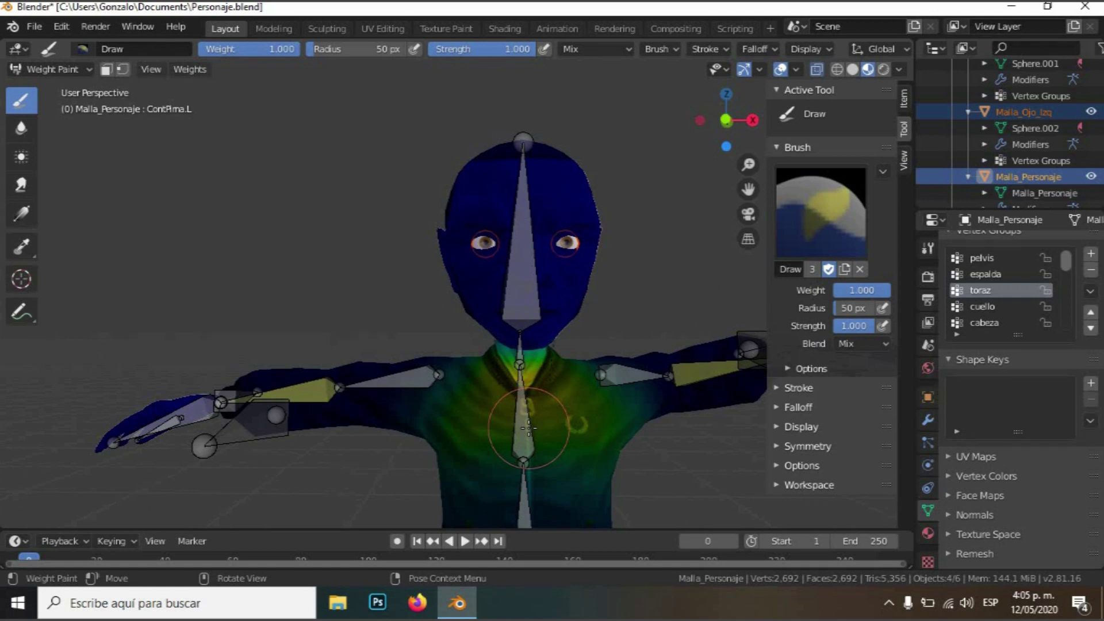
Remove the toraz group's weight from both sides of the neck using the Subtract brush at strength 1.000
scroll(528, 428, up, 3)
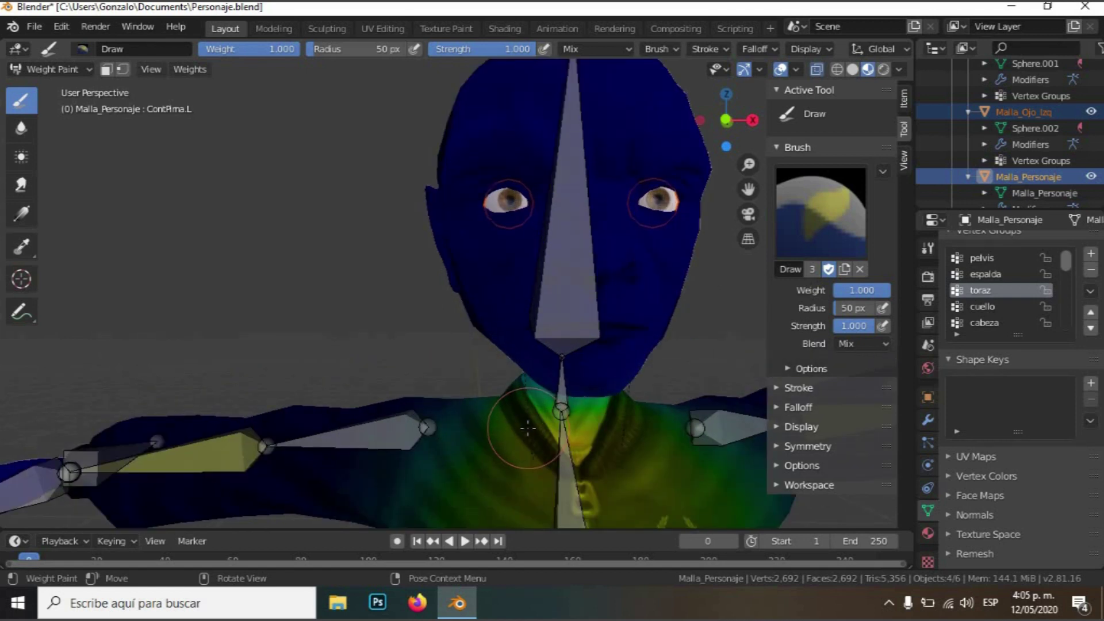
middle_drag(528, 428, 440, 440)
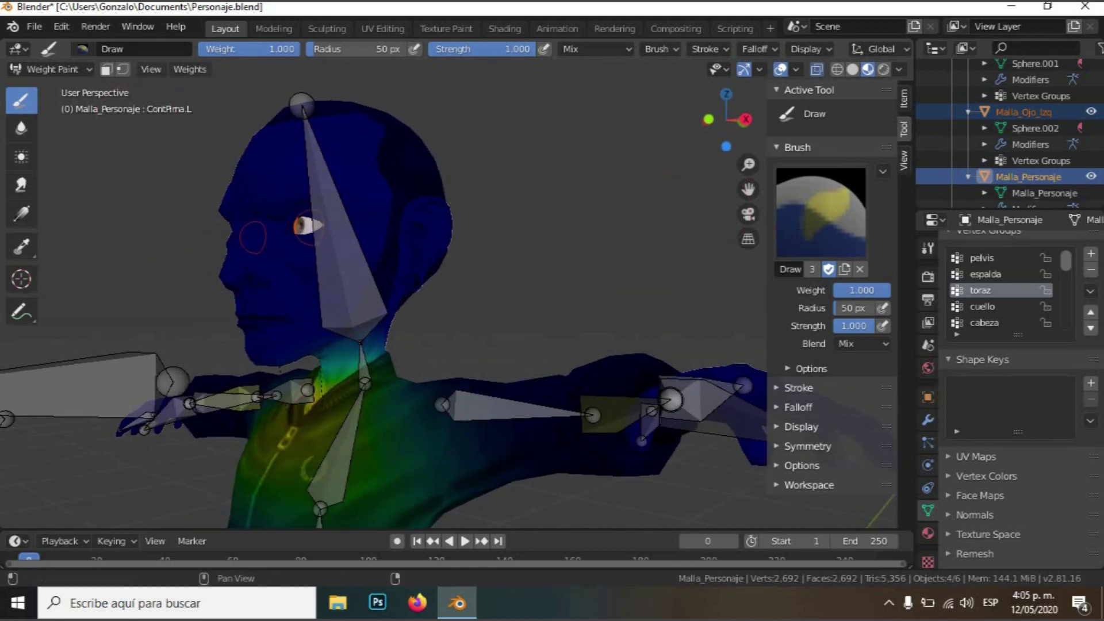
click(796, 229)
click(765, 299)
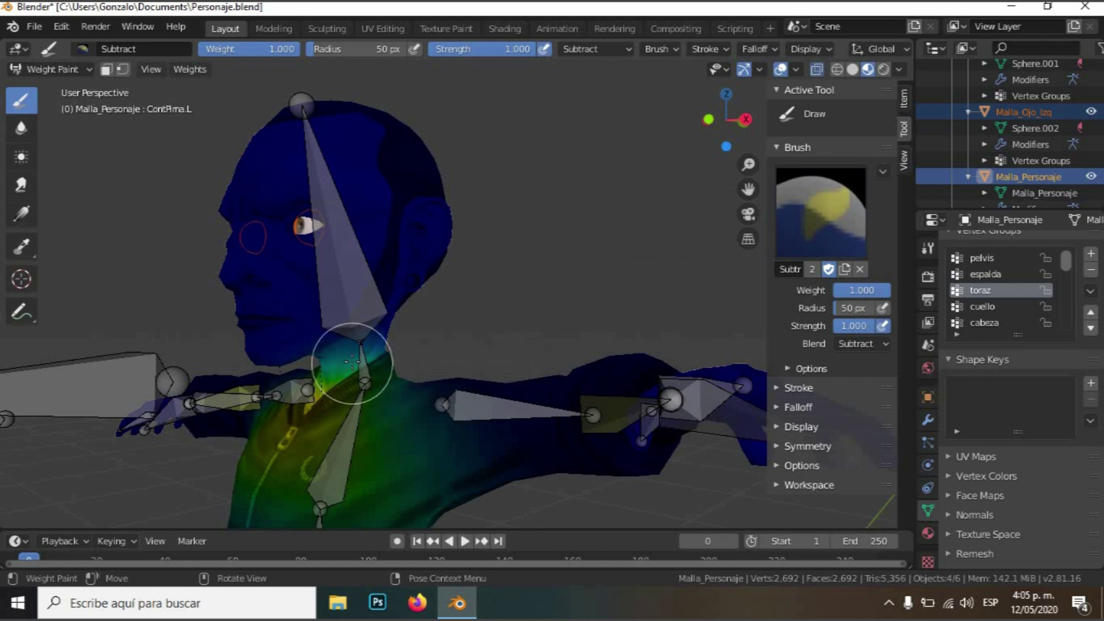
mouse_move(351, 354)
mouse_down()
mouse_move(368, 339)
mouse_move(400, 356)
mouse_up()
mouse_move(401, 357)
middle_down()
mouse_move(469, 345)
mouse_move(614, 348)
mouse_move(595, 361)
middle_up()
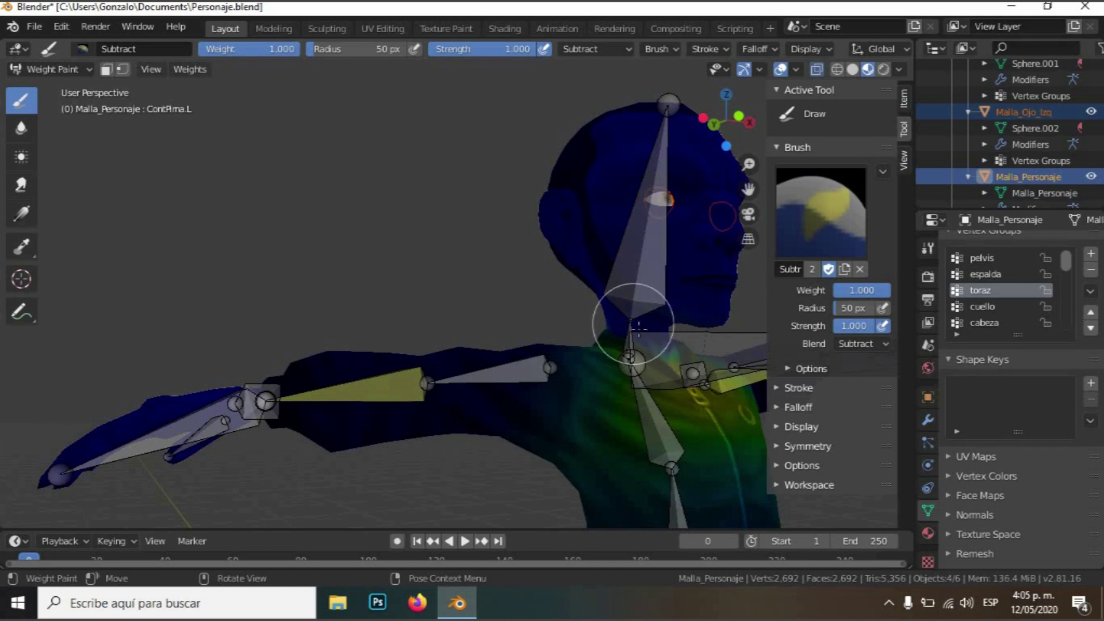
mouse_move(637, 323)
middle_down()
mouse_move(313, 342)
mouse_move(458, 248)
middle_up()
middle_drag(601, 155, 638, 224)
Remove the femur.R group's weight from the torso above the waist with the Subtract brush
scroll(630, 213, down, 5)
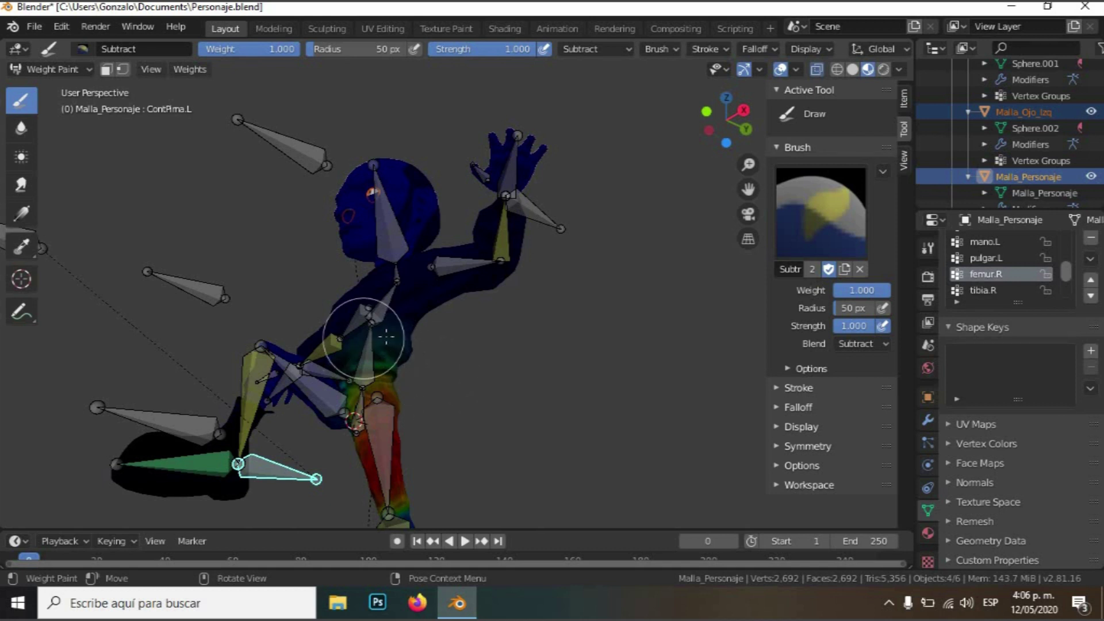
scroll(359, 362, up, 2)
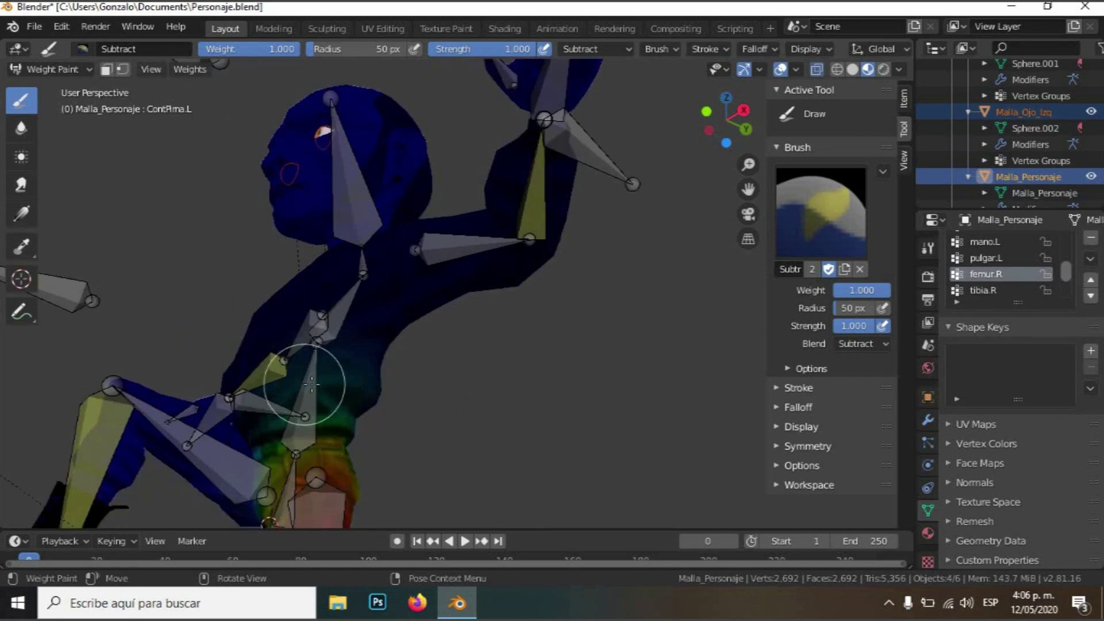
mouse_move(301, 384)
mouse_down()
mouse_move(313, 374)
mouse_move(373, 401)
mouse_up()
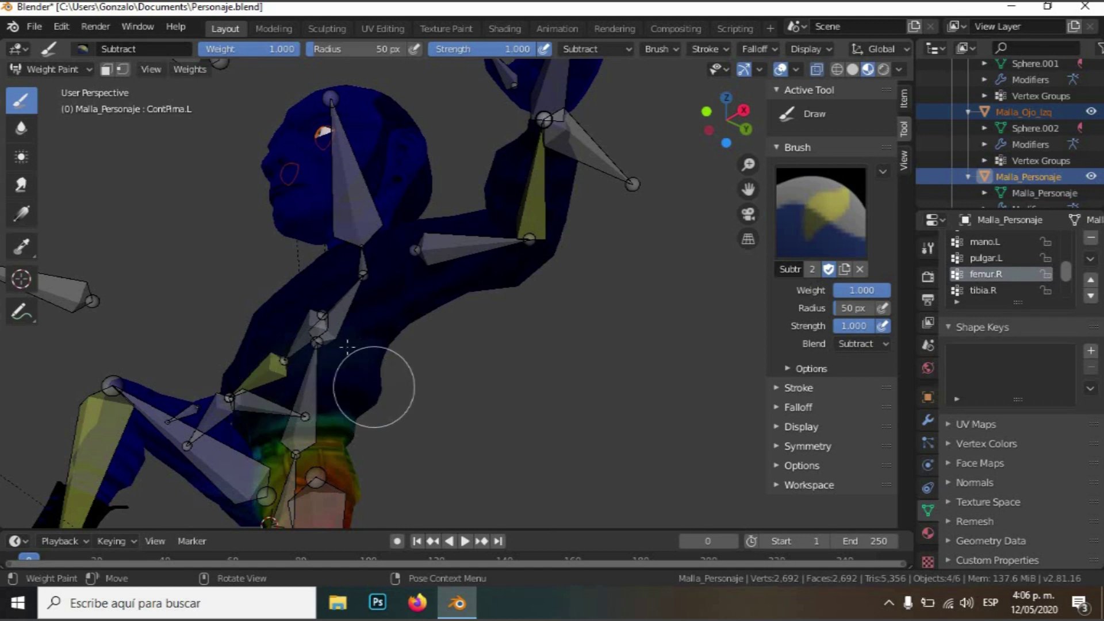
middle_drag(368, 366, 291, 466)
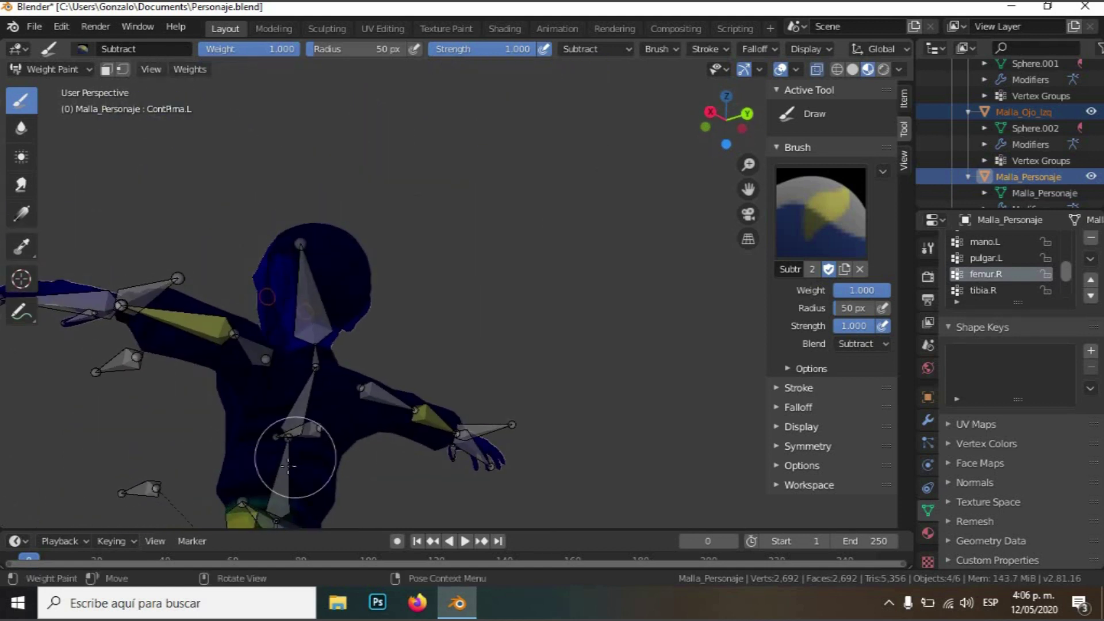
middle_drag(409, 471, 520, 459)
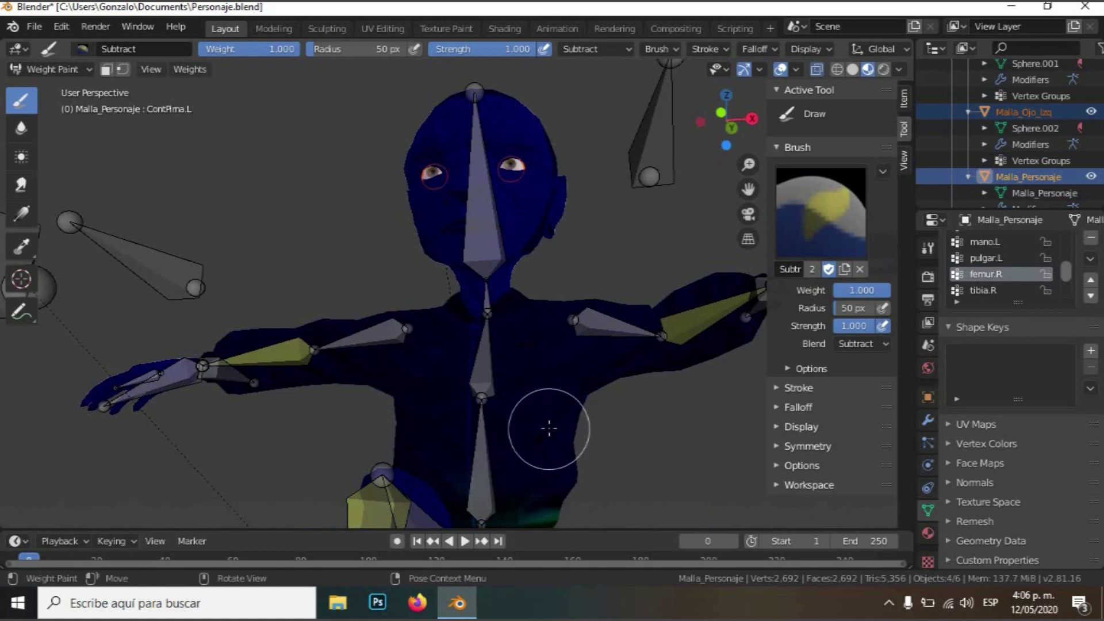
Display the femur.L vertex group's weights and examine its influence on the thigh, hips and torso from the side, back and front
scroll(547, 426, down, 2)
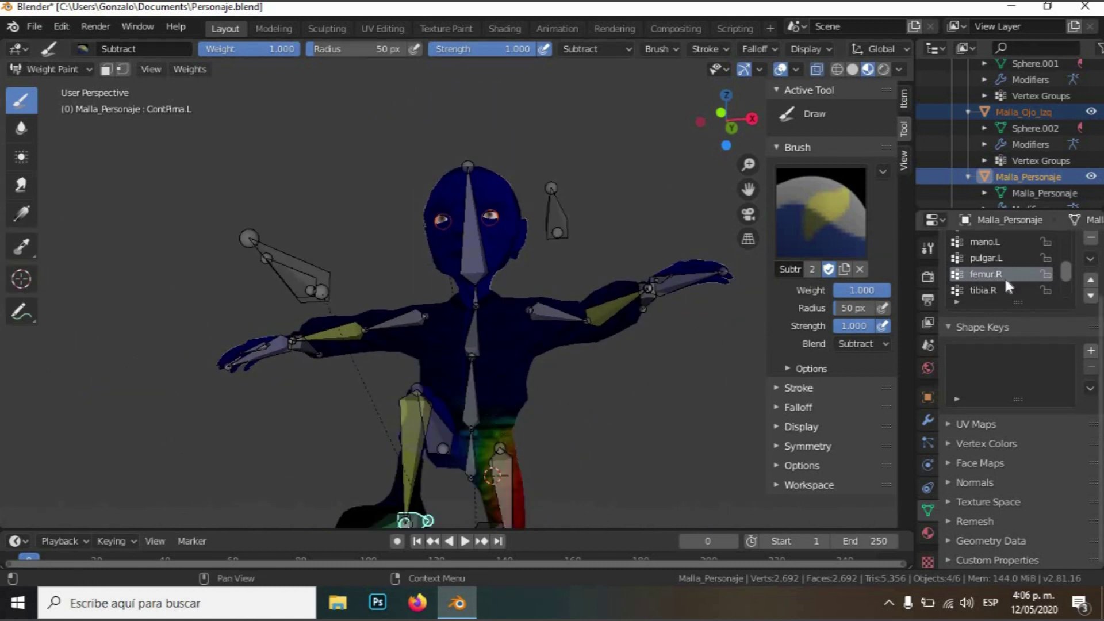
scroll(1004, 276, down, 2)
scroll(985, 260, down, 2)
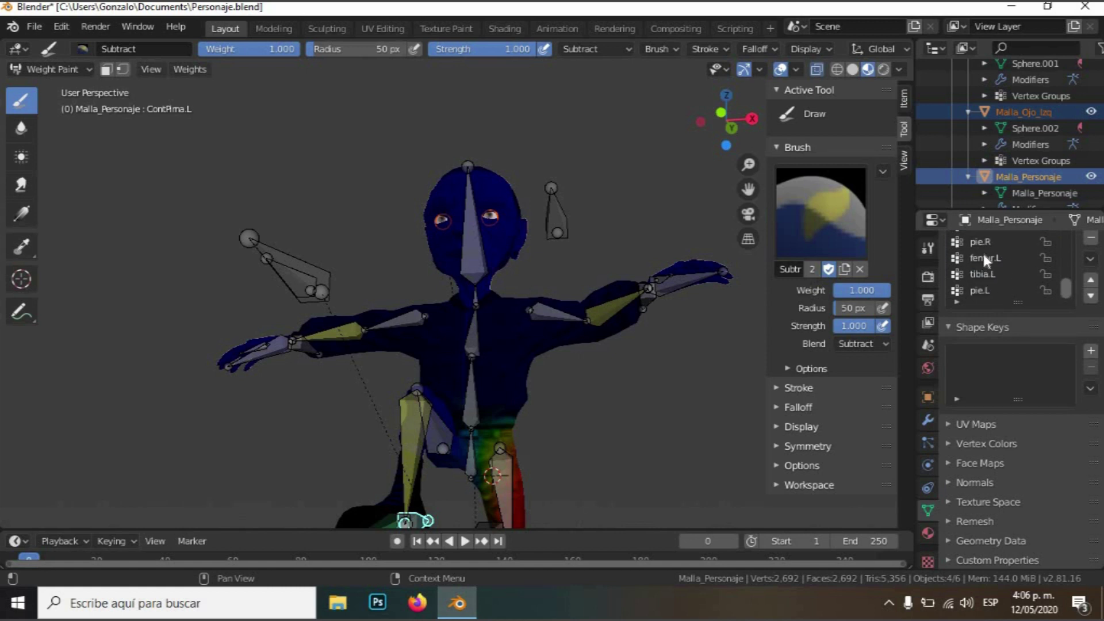
click(983, 257)
middle_drag(493, 414, 618, 452)
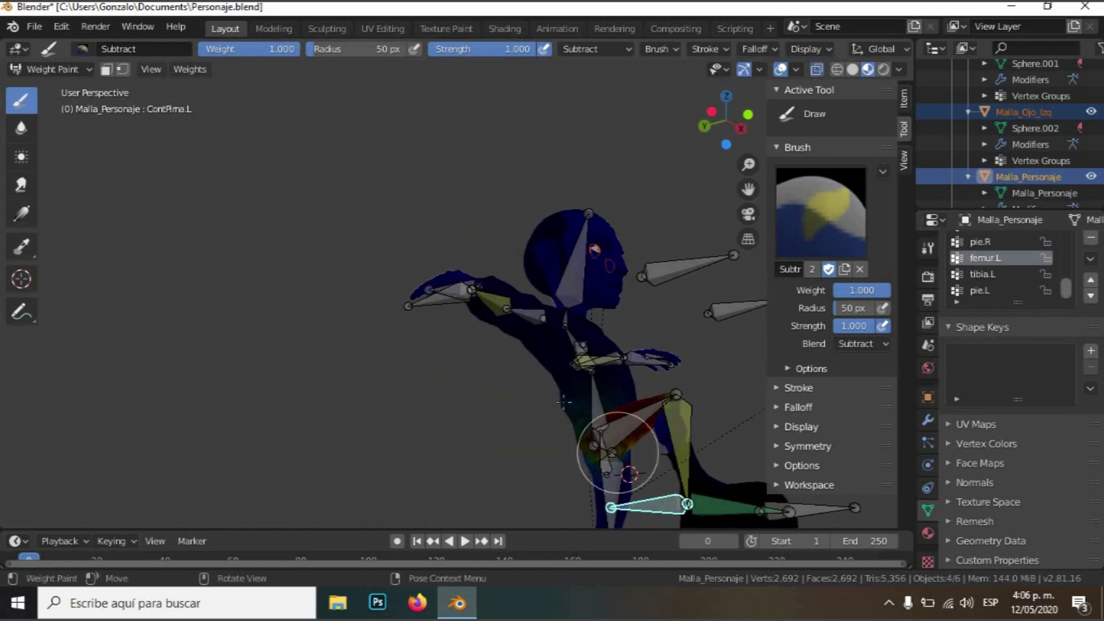
middle_drag(566, 408, 619, 406)
scroll(560, 435, up, 4)
scroll(574, 443, down, 2)
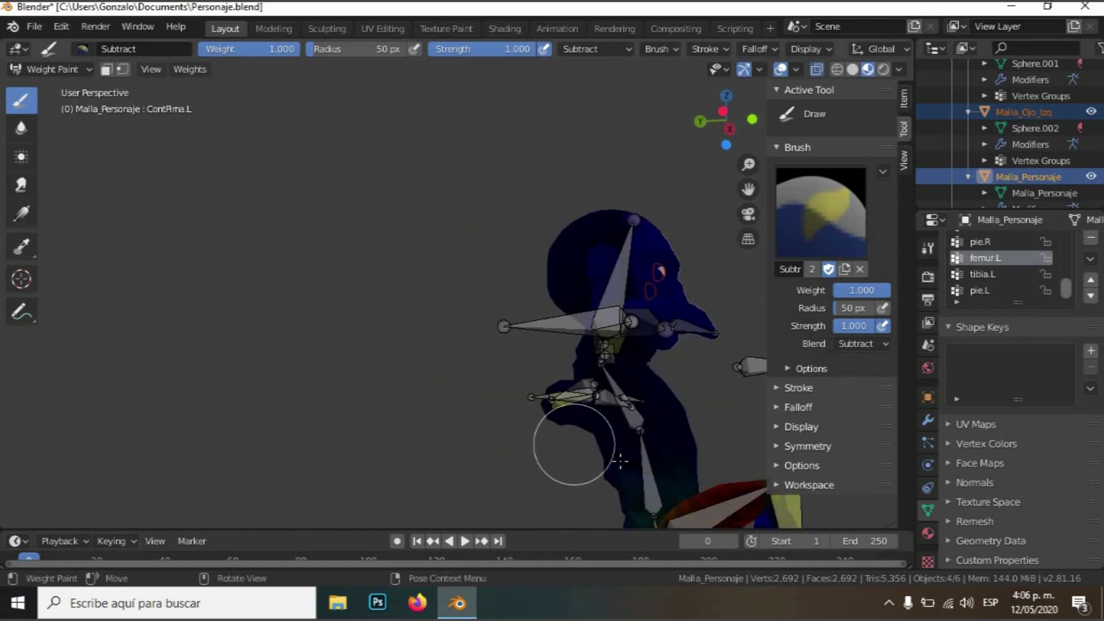
middle_drag(621, 463, 632, 463)
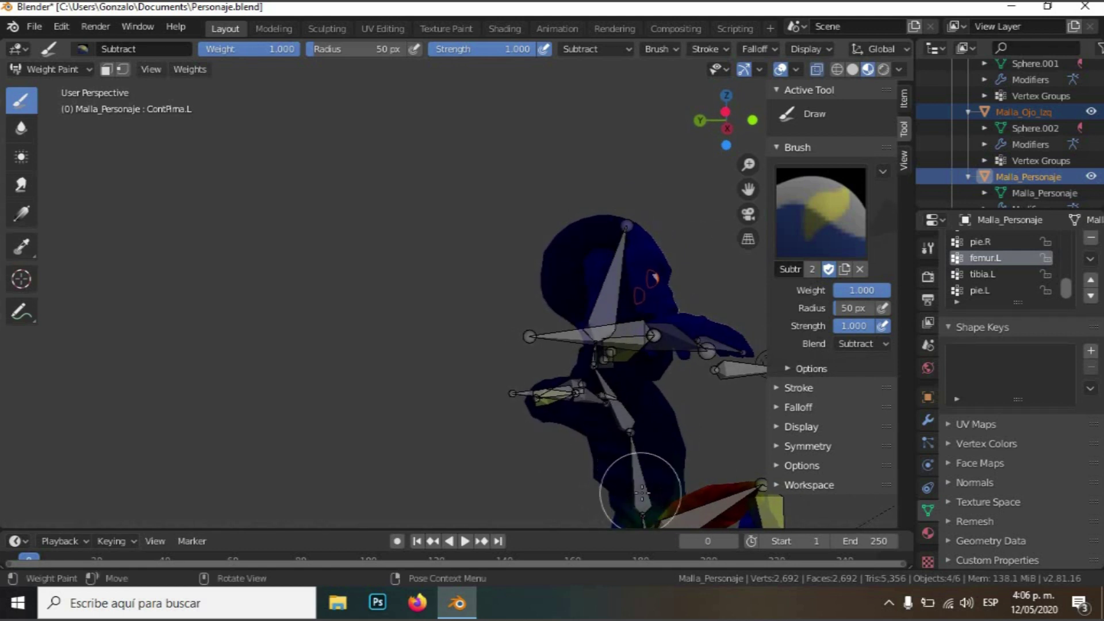
scroll(643, 492, down, 2)
middle_drag(602, 474, 535, 482)
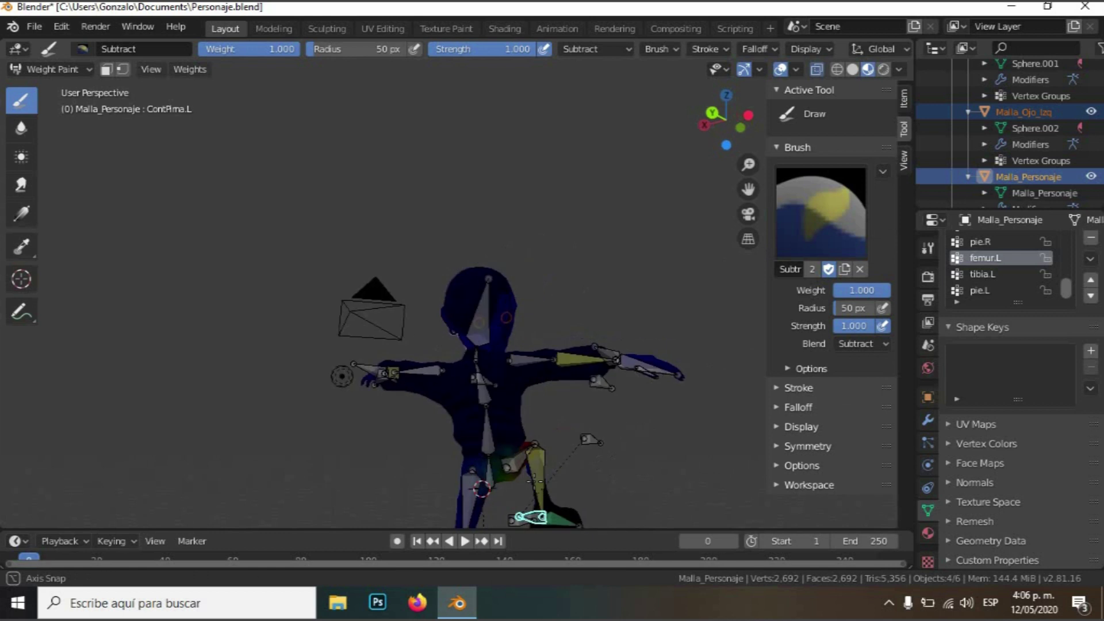
scroll(544, 500, up, 3)
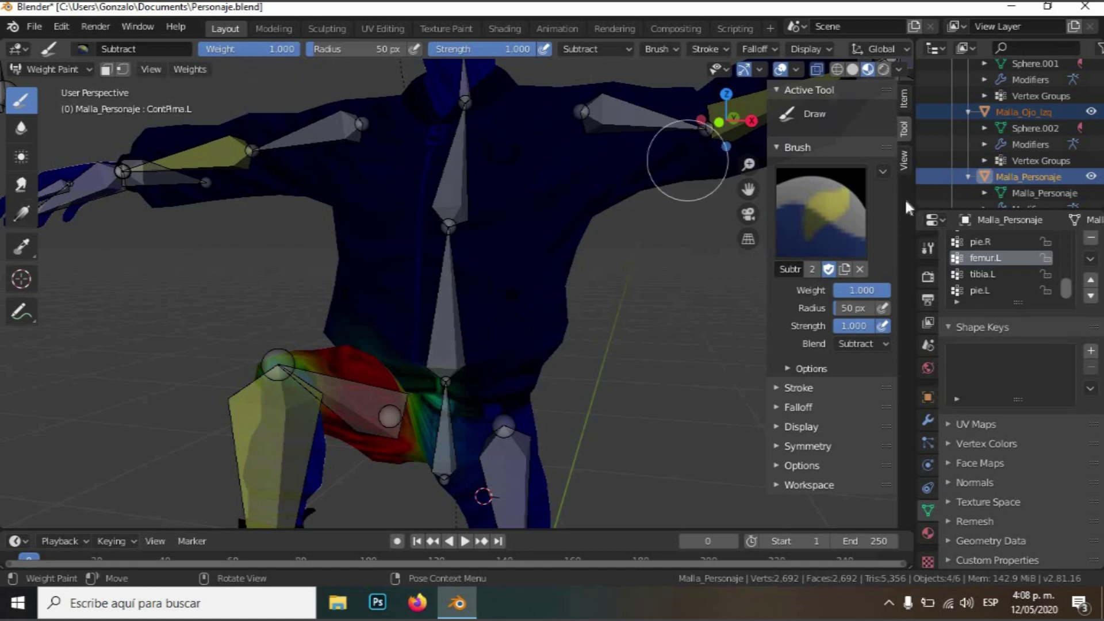
Try adding femur.L weight to the lower jacket above the raised leg with the Add brush at weight 0.531
click(822, 213)
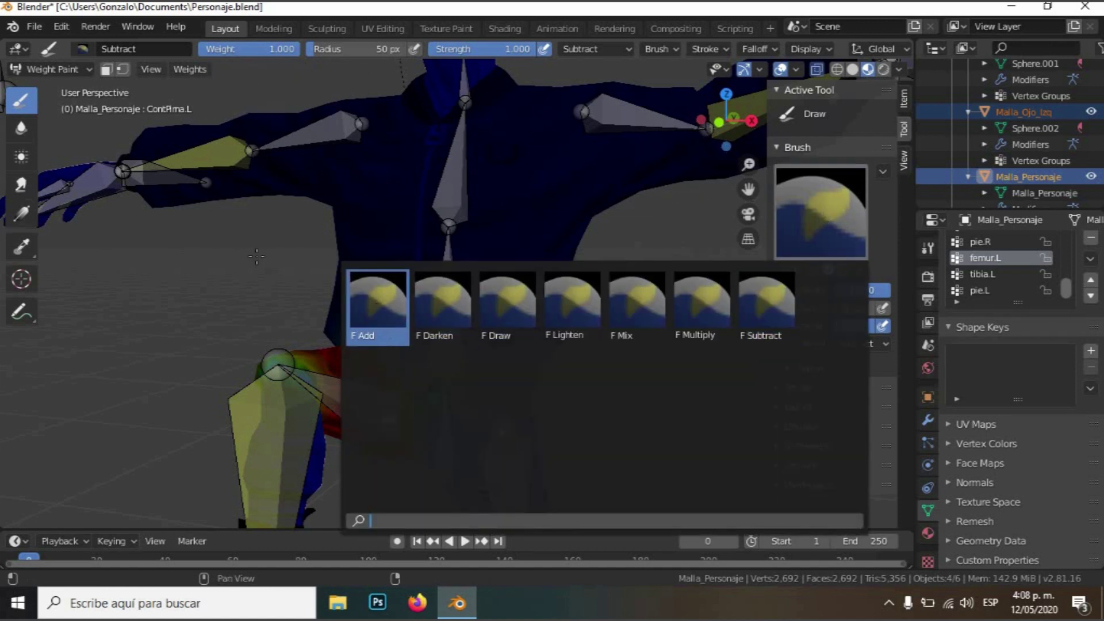
click(377, 304)
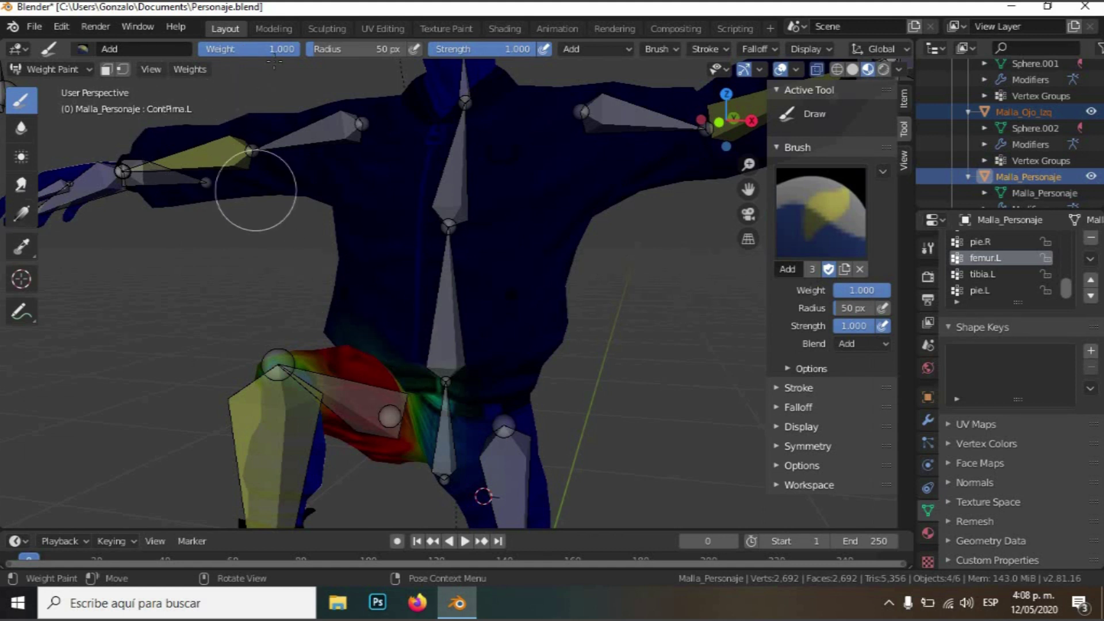
drag(293, 49, 251, 49)
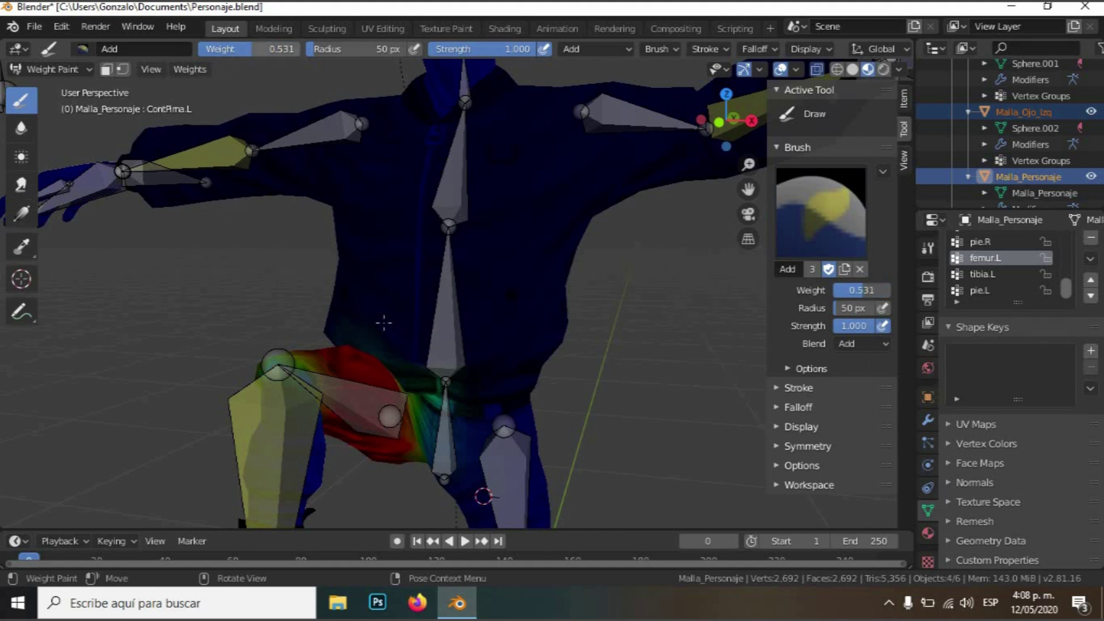
mouse_move(387, 323)
mouse_down()
mouse_move(423, 338)
mouse_move(368, 315)
mouse_move(430, 344)
mouse_move(403, 337)
mouse_up()
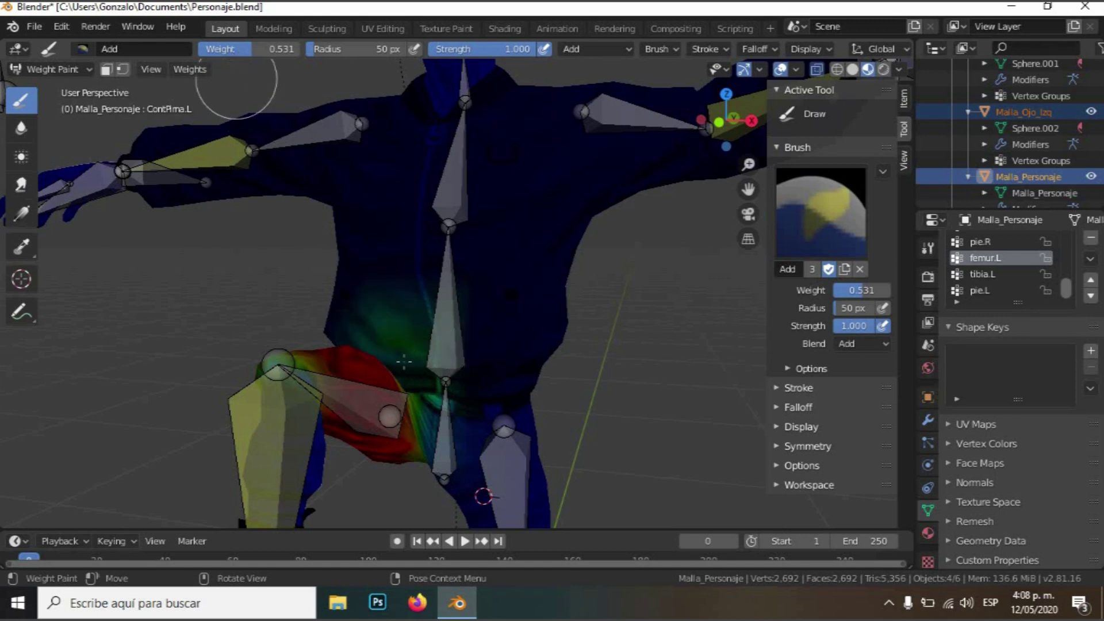
key(ctrl+z)
key(ctrl+z)
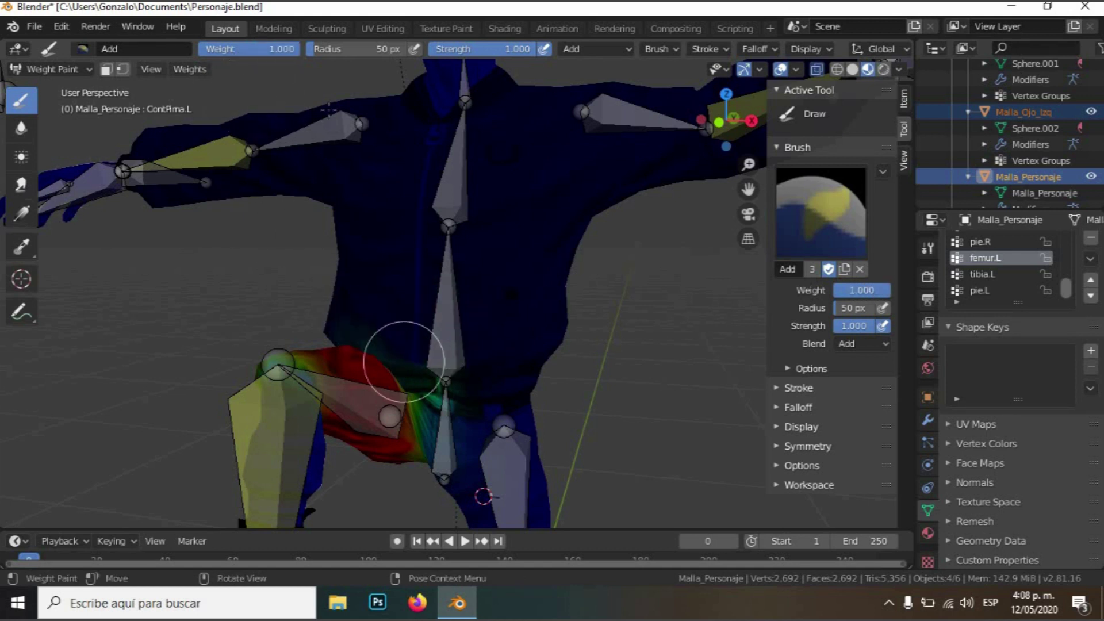
Try a brush radius of 169 px and return it to 50 px
mouse_move(309, 47)
mouse_down()
mouse_move(315, 86)
mouse_move(336, 50)
mouse_up()
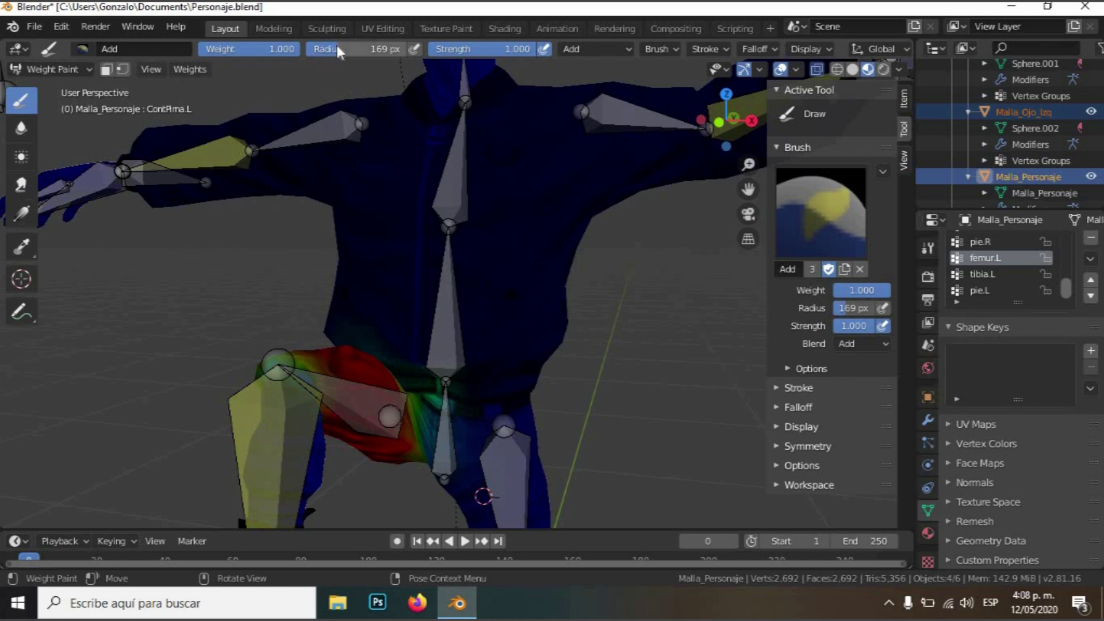
mouse_move(336, 49)
mouse_down()
mouse_move(310, 49)
mouse_move(323, 49)
mouse_up()
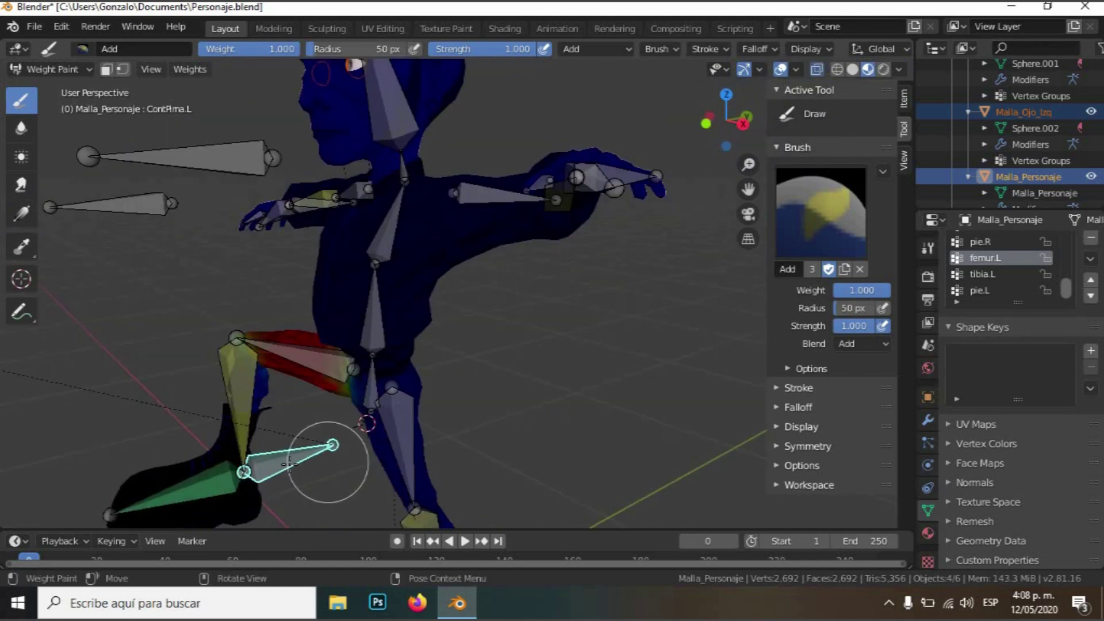
Display the tibia.L vertex group's weights and examine its influence on the lower leg and knee from the side and front
click(181, 69)
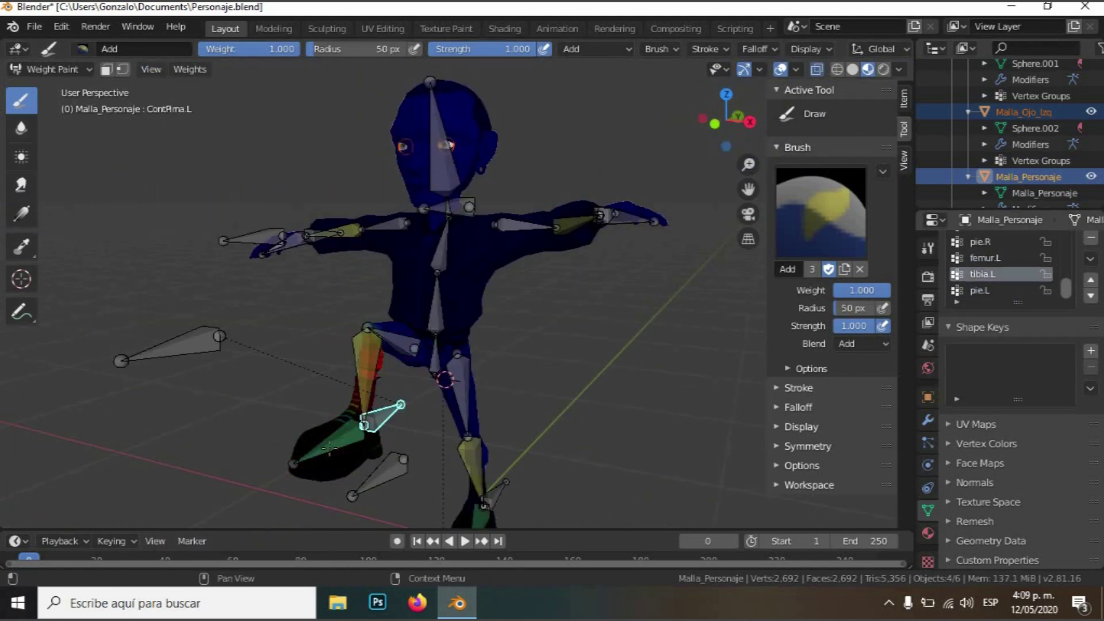
middle_drag(368, 408, 294, 419)
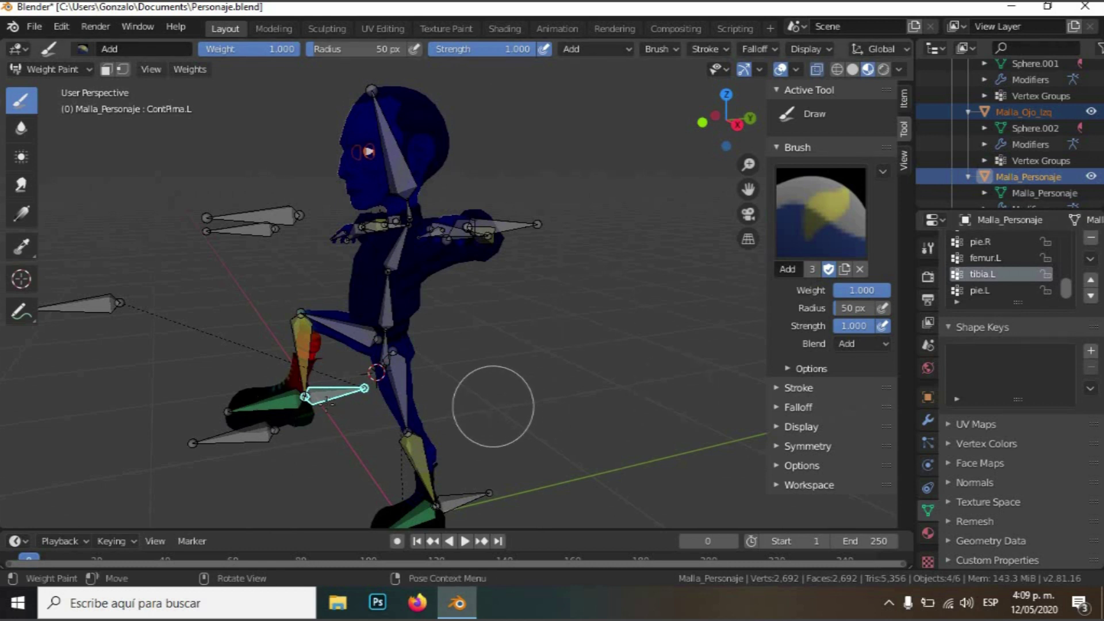
scroll(398, 374, up, 4)
middle_drag(398, 374, 288, 424)
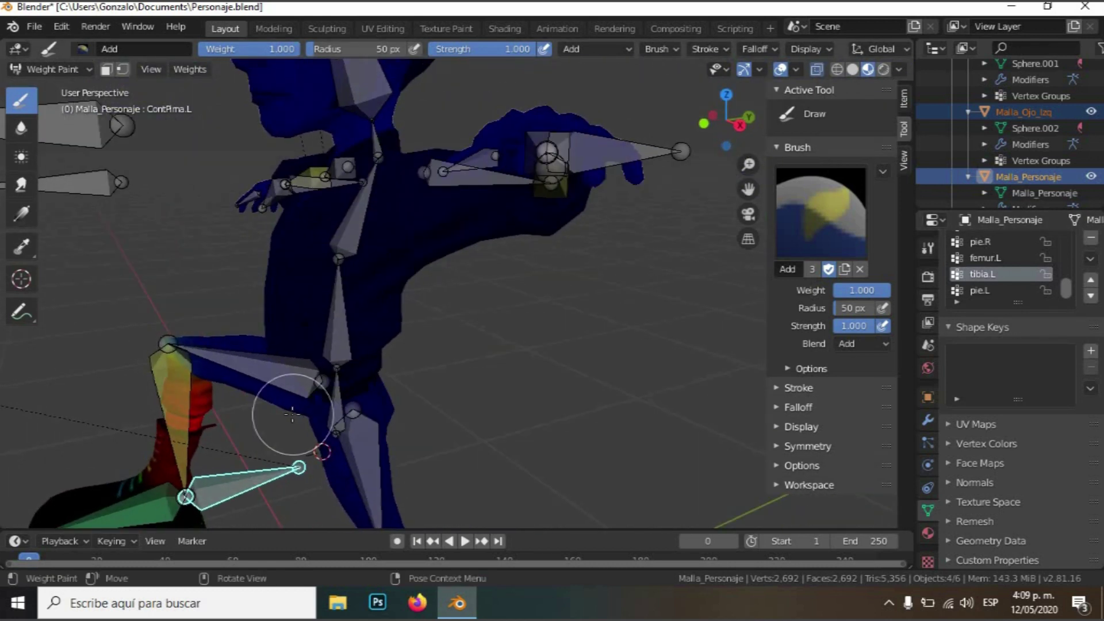
scroll(287, 413, down, 4)
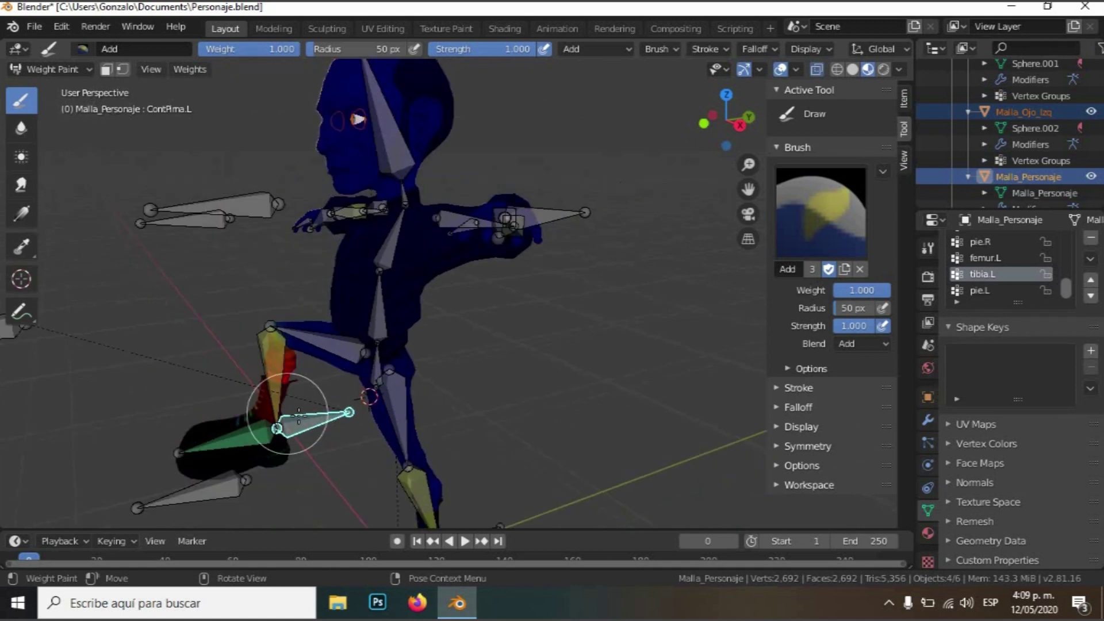
mouse_move(296, 443)
middle_down()
mouse_move(194, 392)
mouse_move(396, 406)
middle_up()
scroll(397, 406, up, 1)
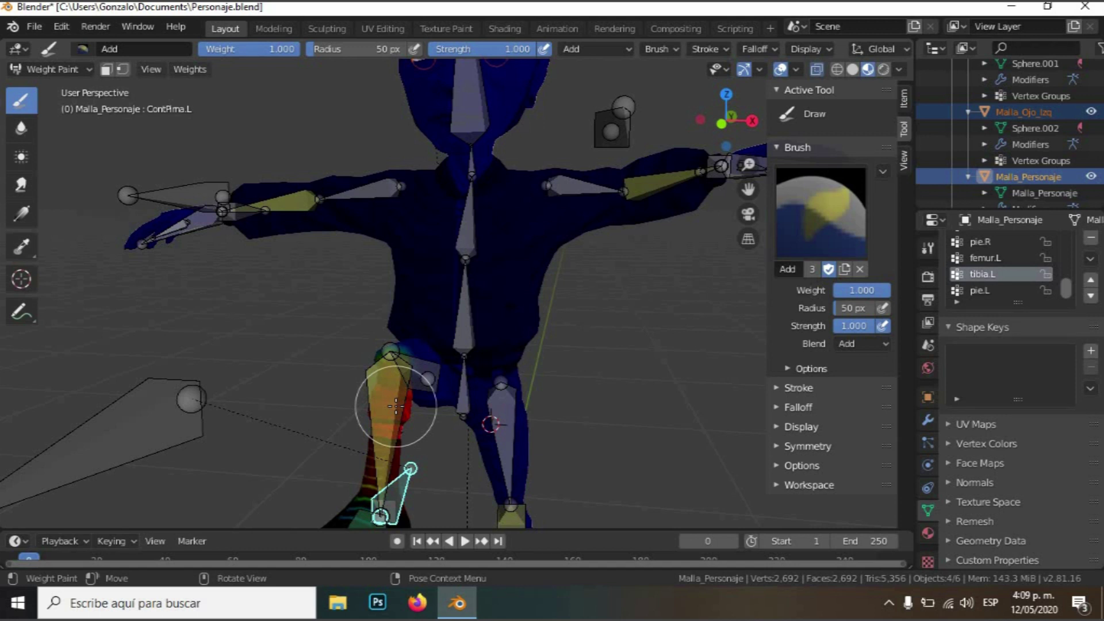
Return the character mesh to Object Mode, then select the armature and switch it to Pose Mode
click(72, 69)
click(57, 159)
click(46, 67)
click(66, 92)
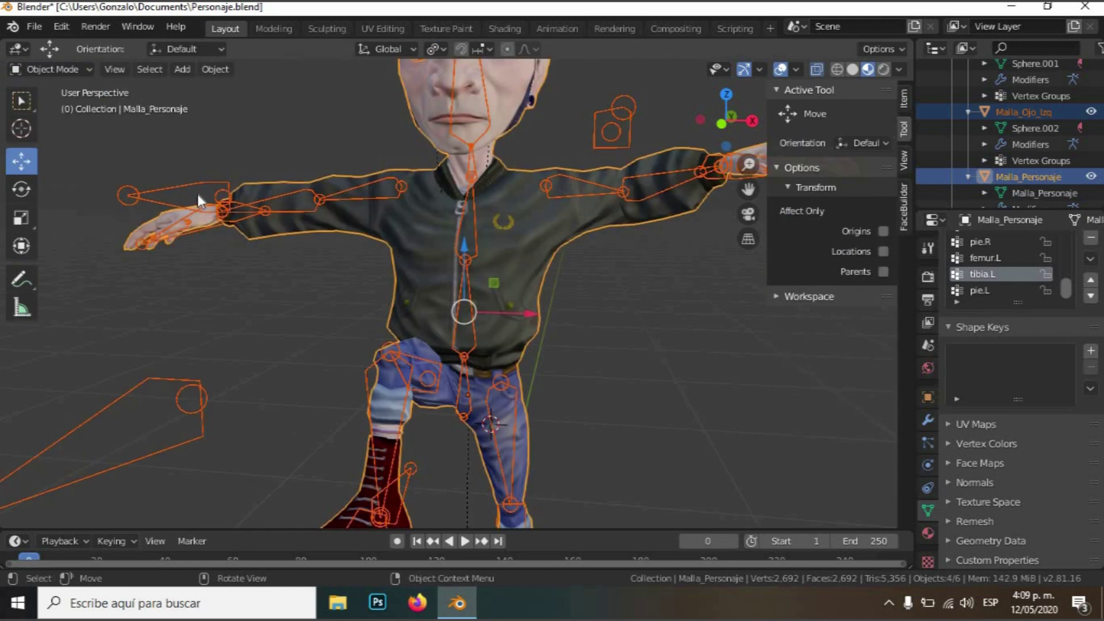
click(191, 190)
click(84, 67)
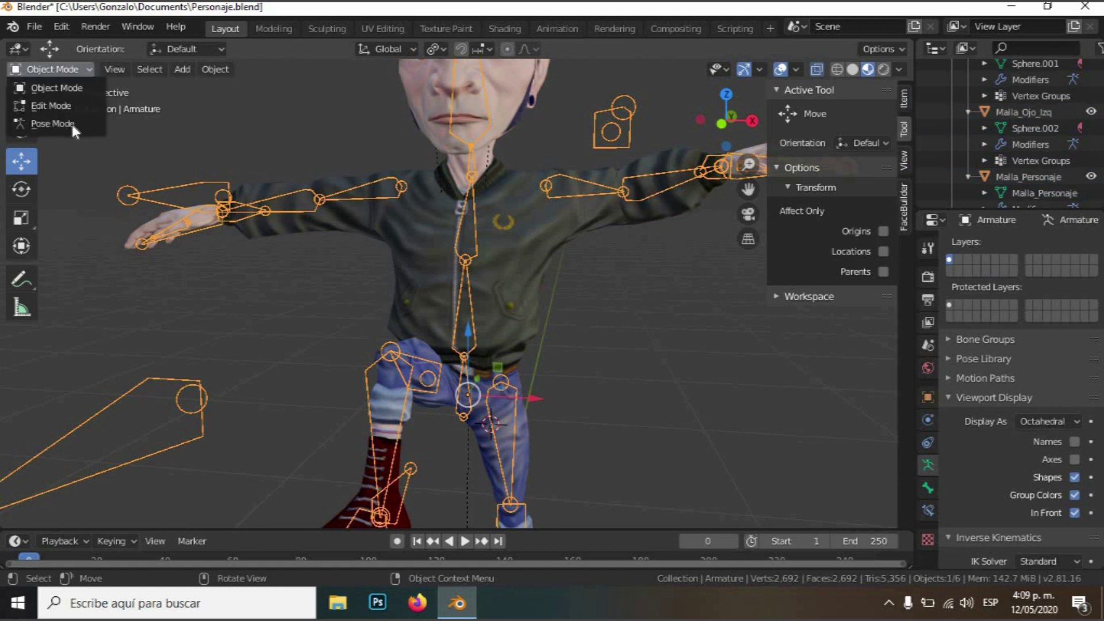
click(71, 124)
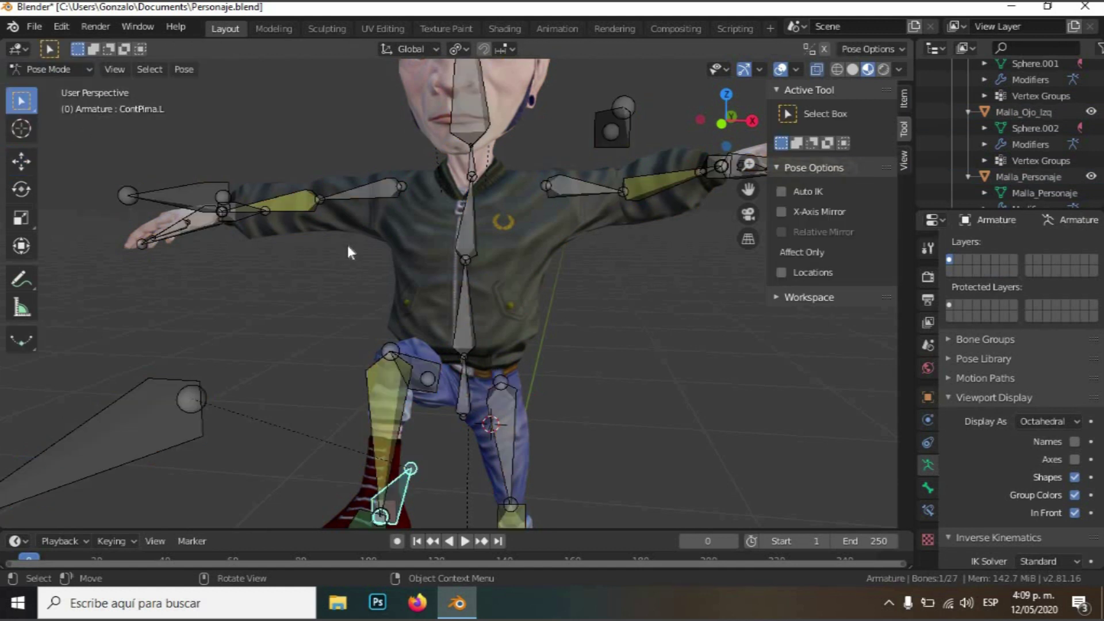
middle_drag(311, 265, 370, 295)
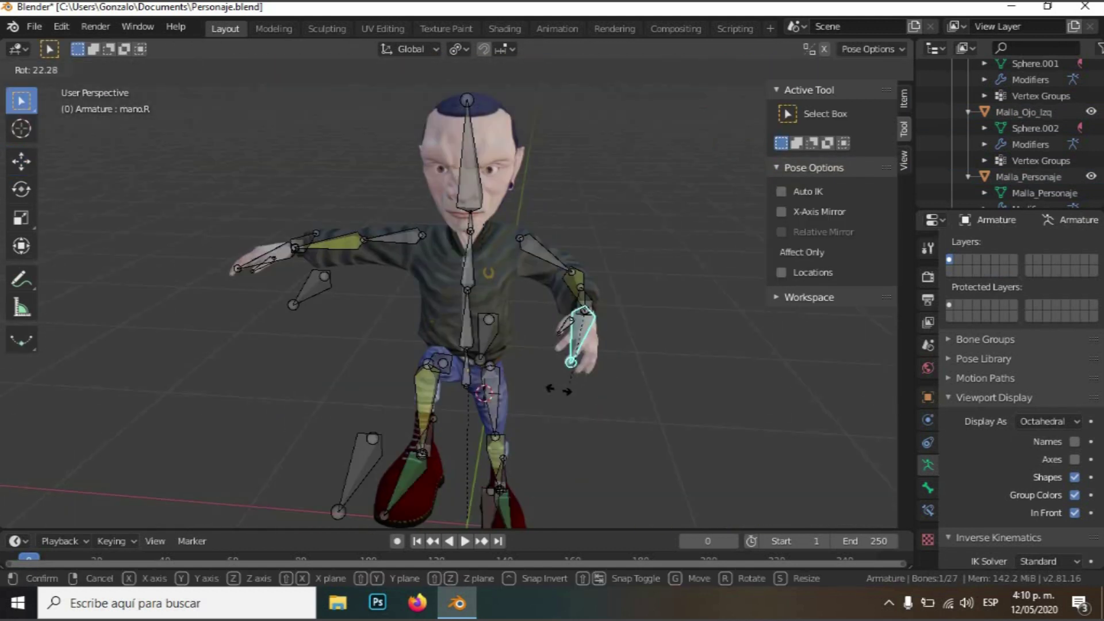